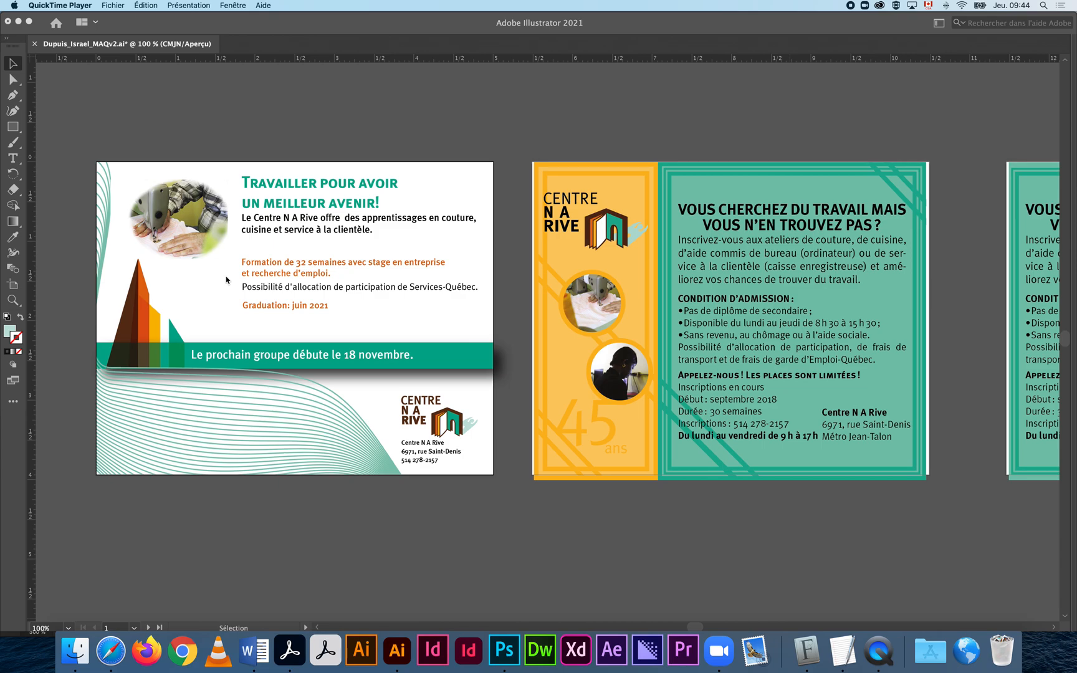
pyautogui.click(330, 327)
pyautogui.press('z')
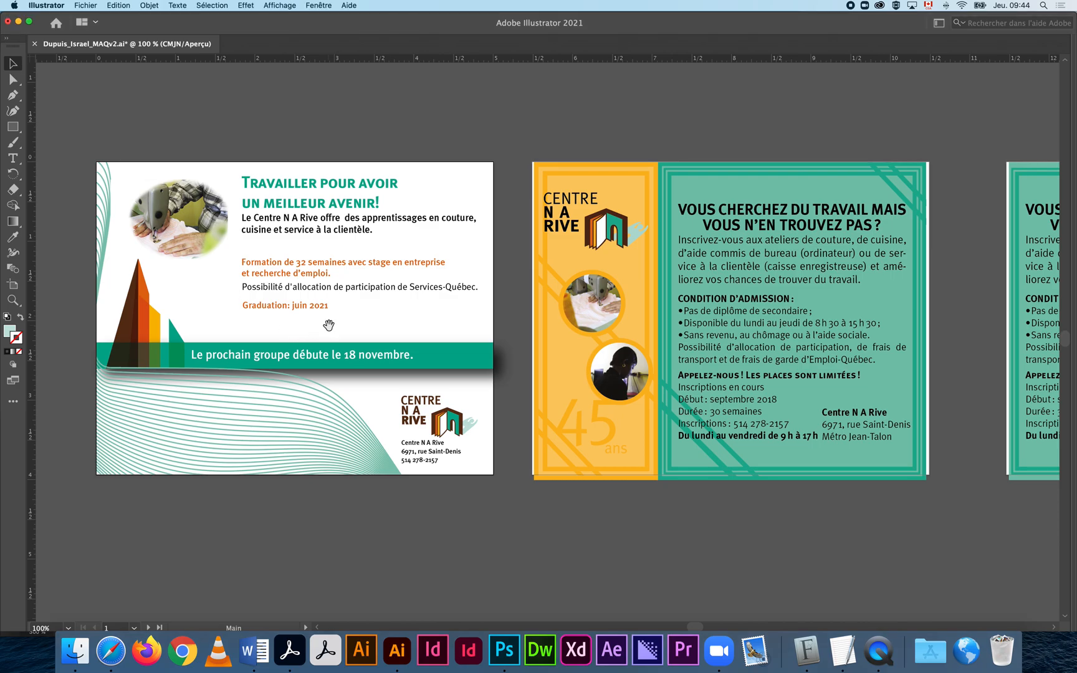
pyautogui.keyDown('alt'); pyautogui.keyDown('super'); pyautogui.click(330, 327); pyautogui.keyUp('super'); pyautogui.keyUp('alt')
pyautogui.moveTo(554, 341); pyautogui.dragTo(345, 293)
pyautogui.click(537, 329)
pyautogui.press('v')
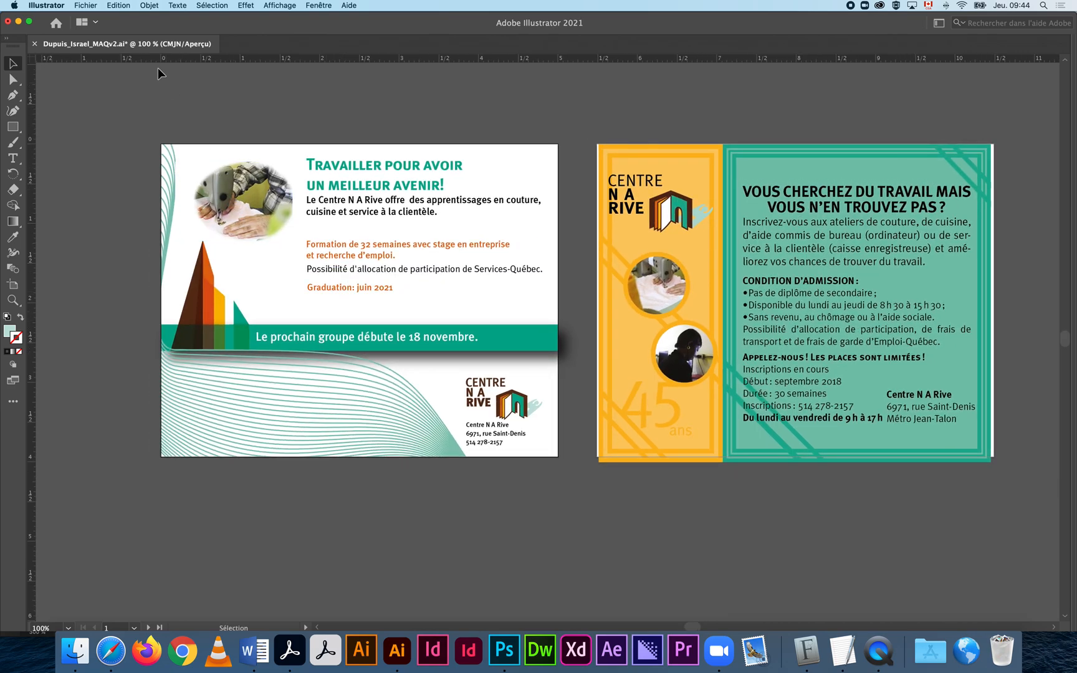
pyautogui.click(93, 5)
pyautogui.click(127, 105)
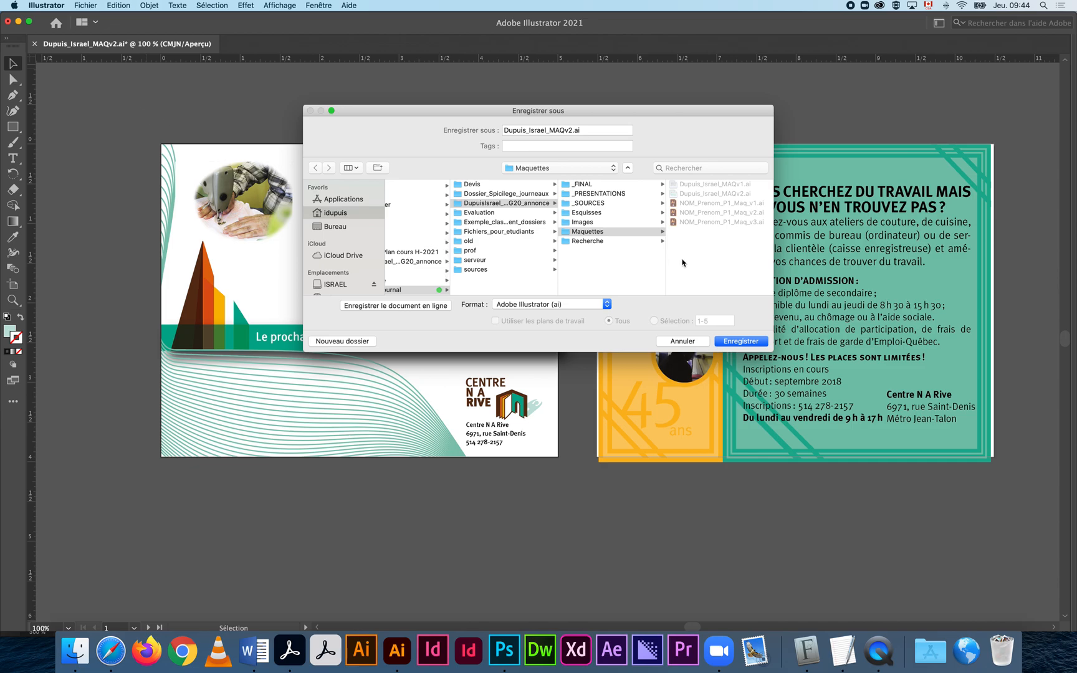
pyautogui.click(648, 234)
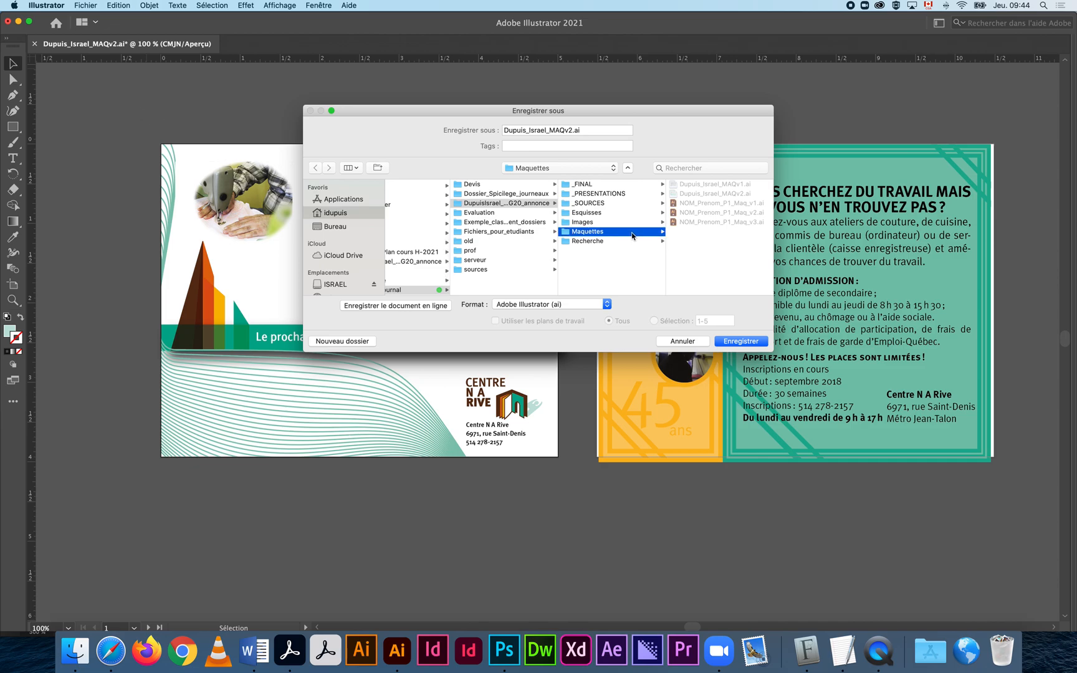
pyautogui.click(748, 344)
pyautogui.click(623, 184)
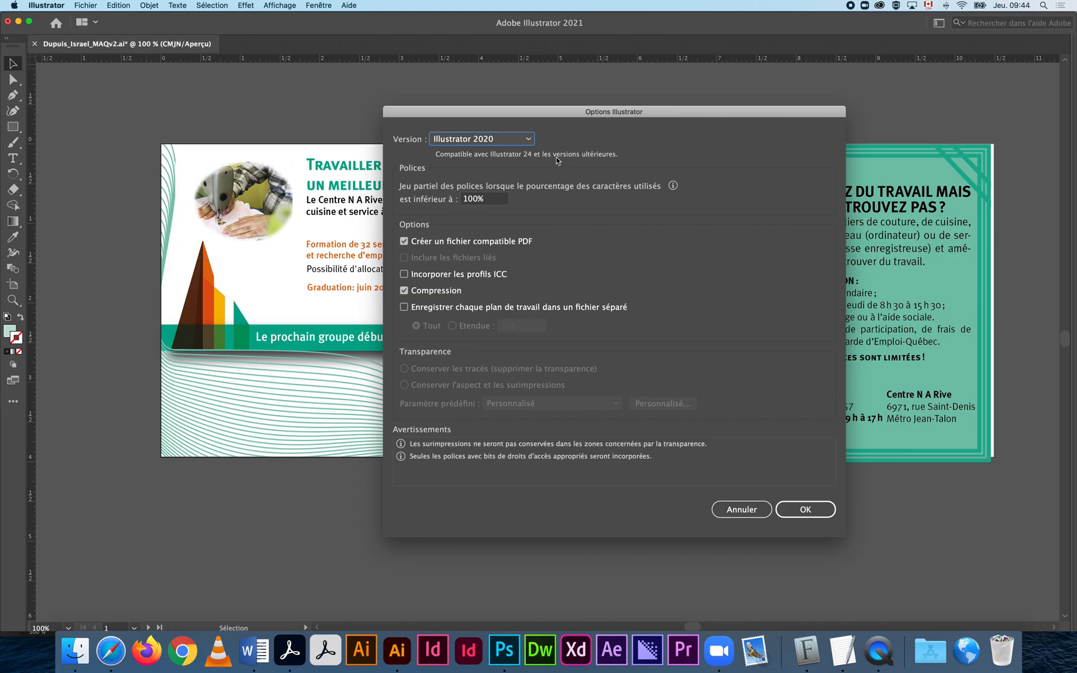
# Choose the Illustrator CC (hérité) legacy version and accept the compatibility warning.
pyautogui.click(529, 140)
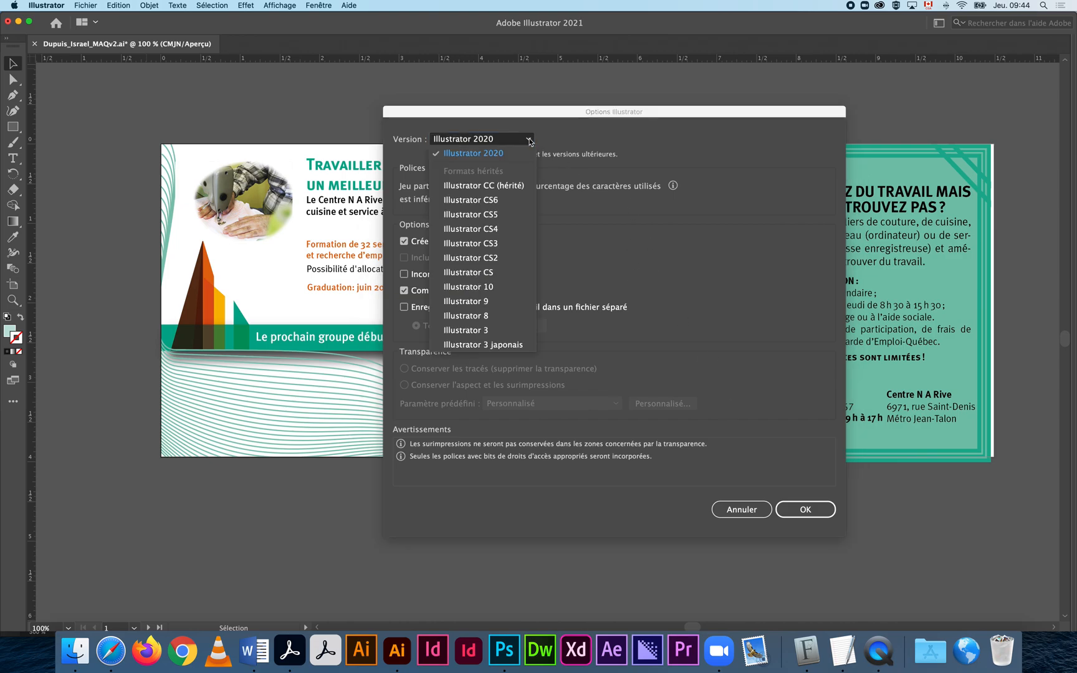
pyautogui.click(527, 187)
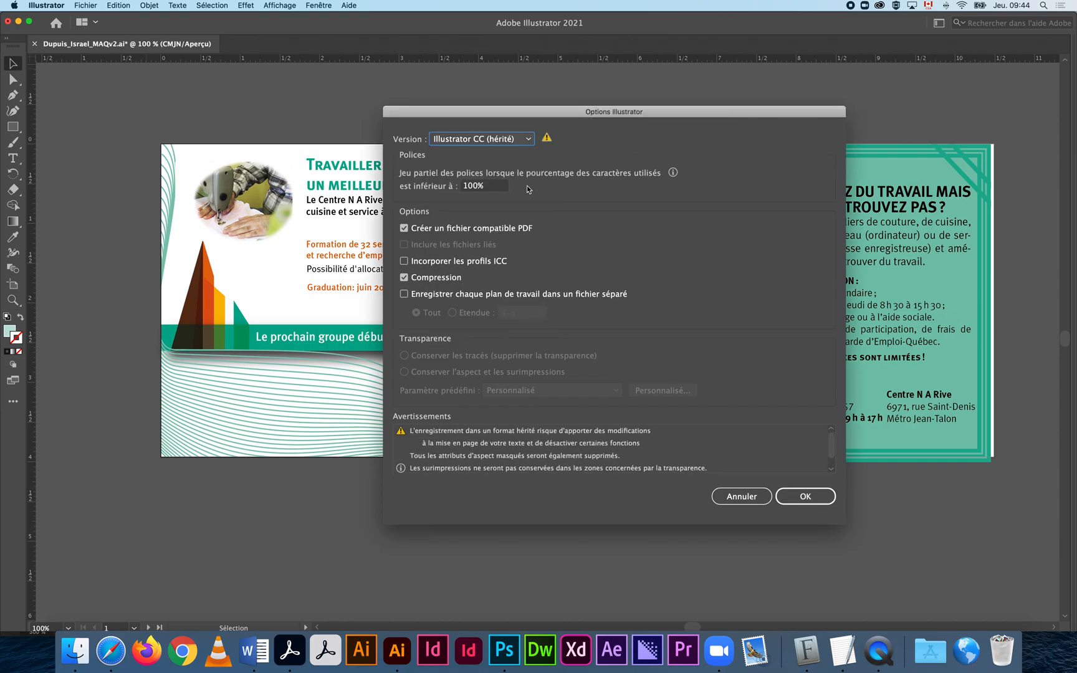
pyautogui.click(498, 141)
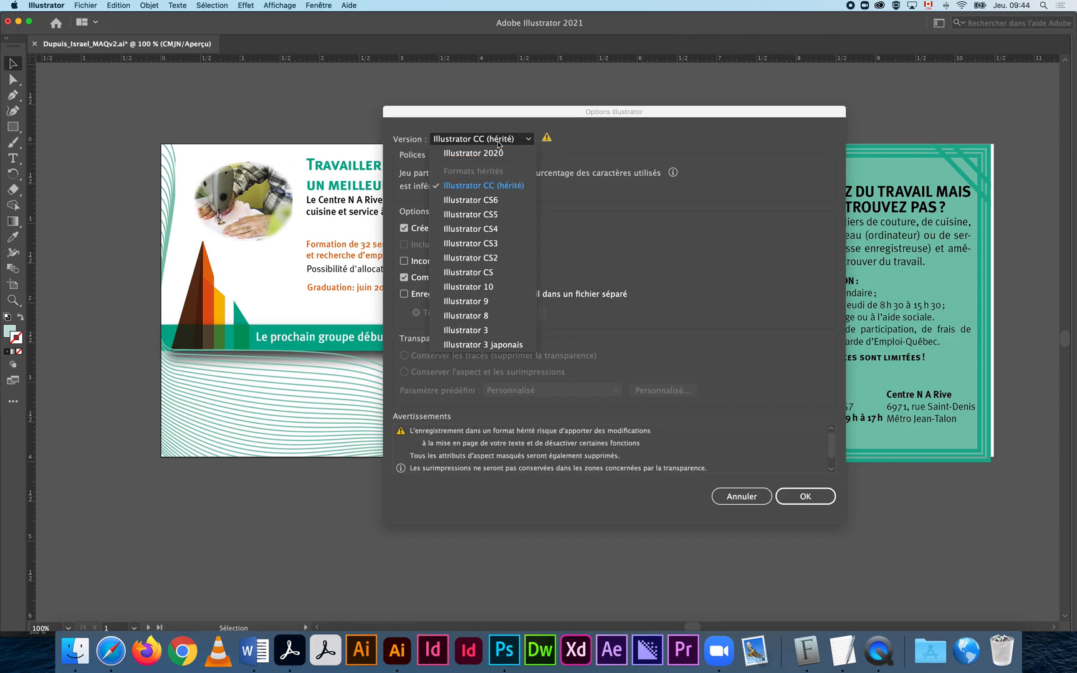
pyautogui.click(499, 187)
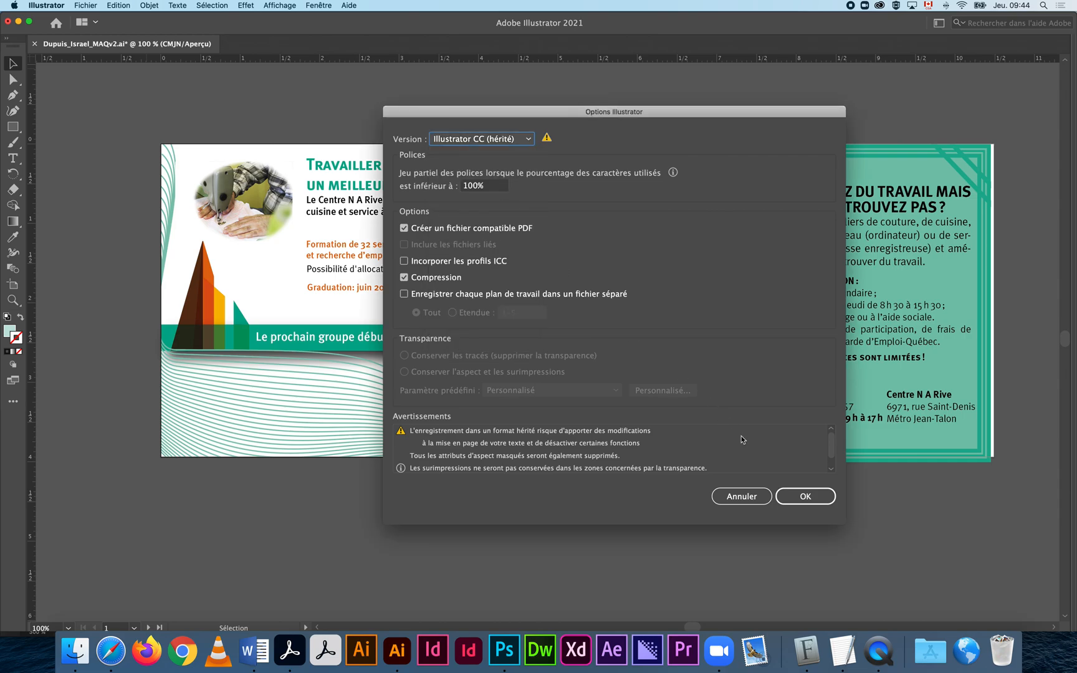
pyautogui.click(806, 495)
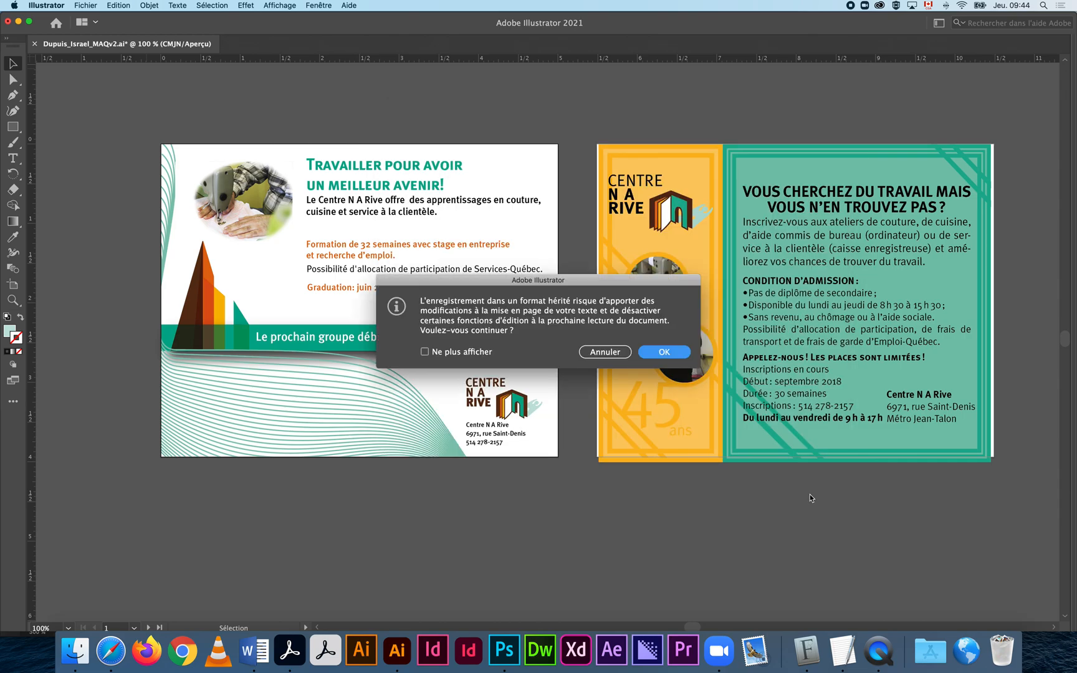
pyautogui.click(669, 354)
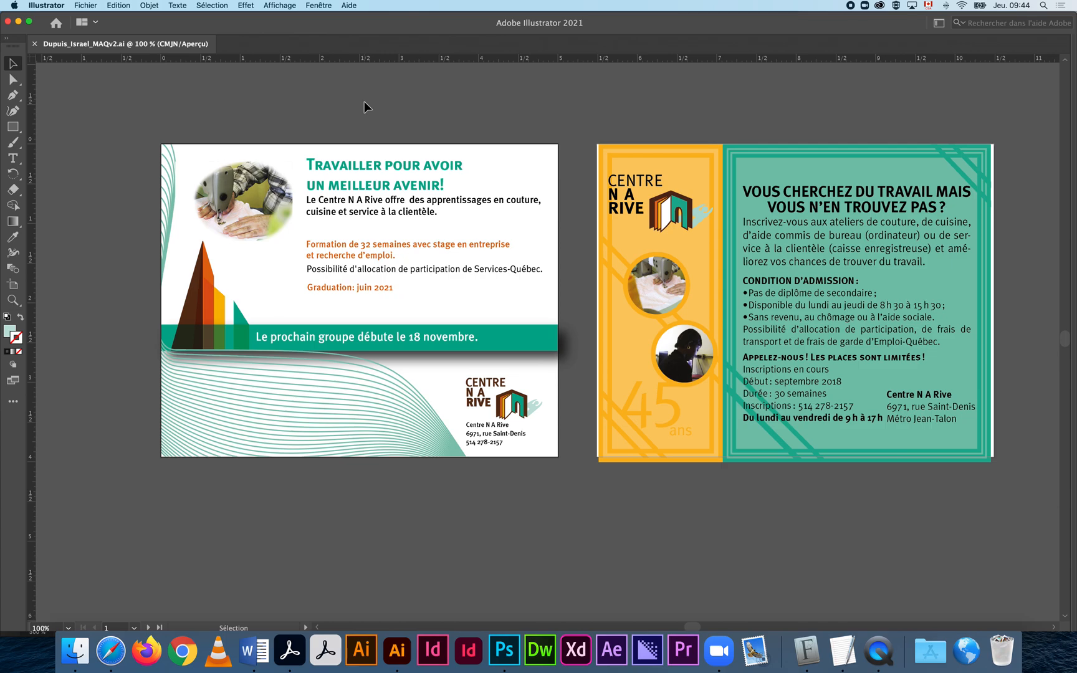
pyautogui.click(86, 5)
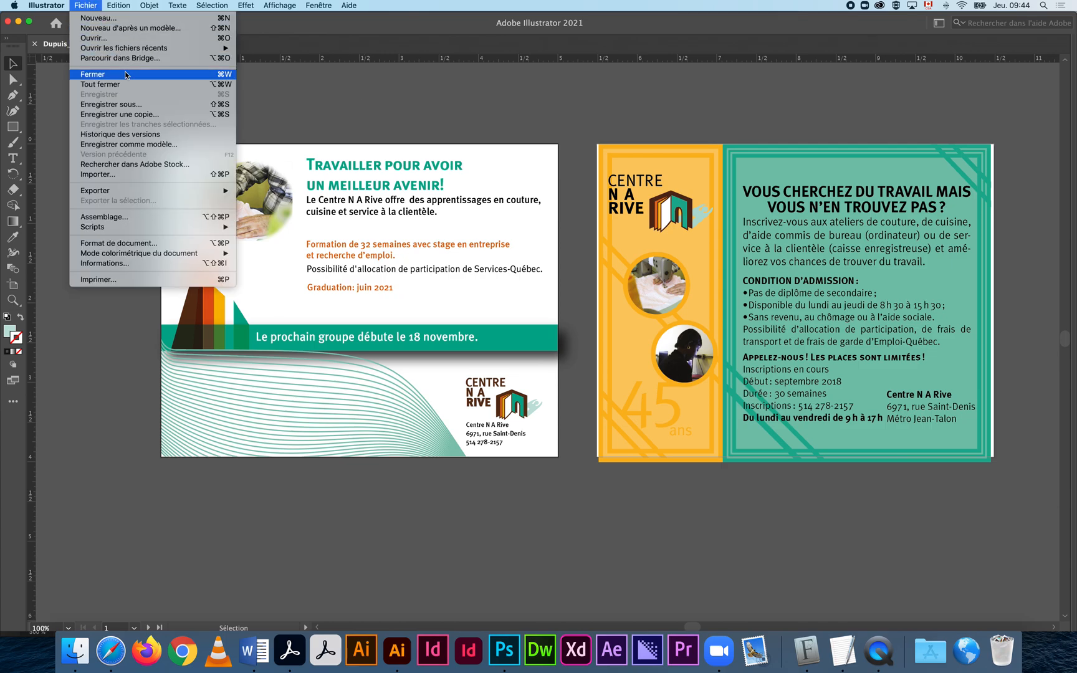
pyautogui.click(131, 104)
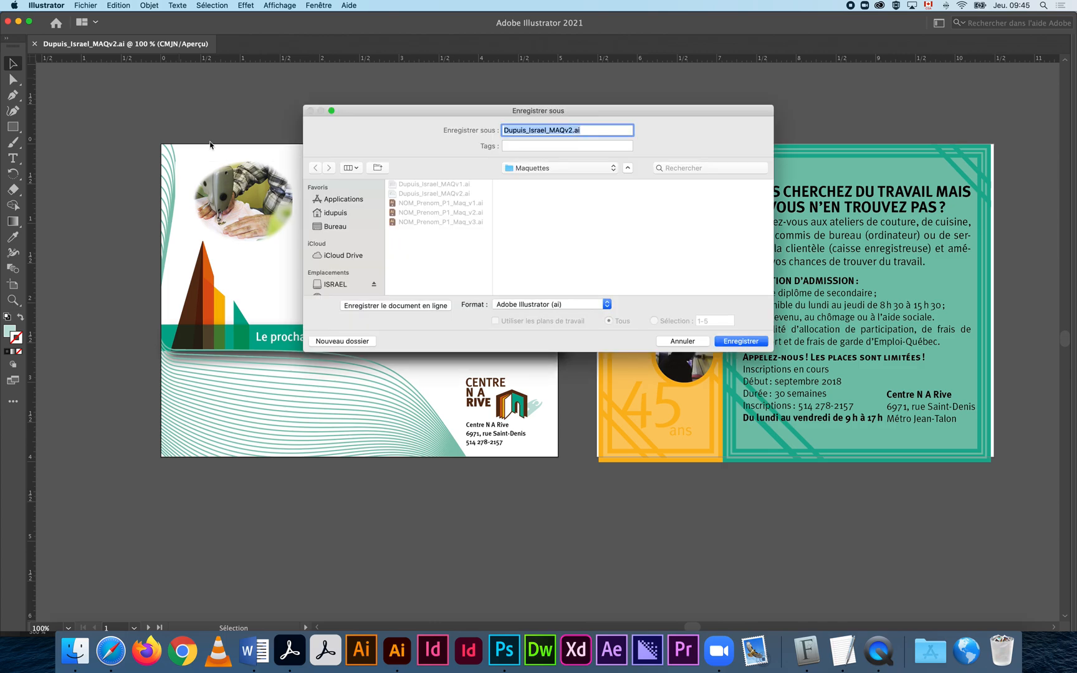
pyautogui.click(613, 168)
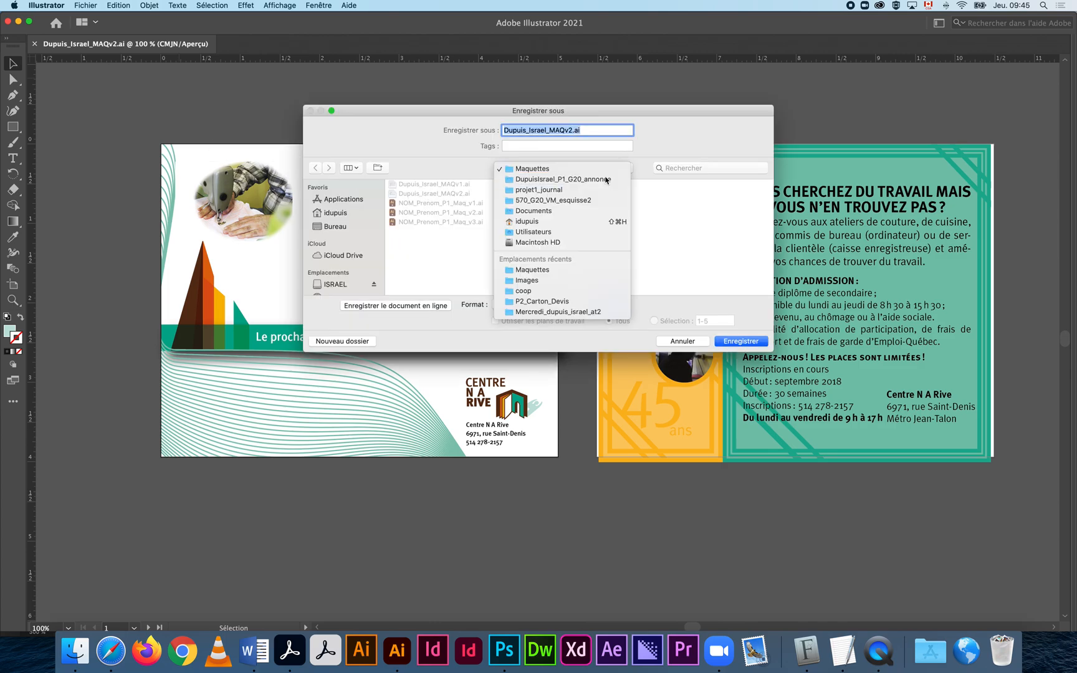
pyautogui.click(606, 179)
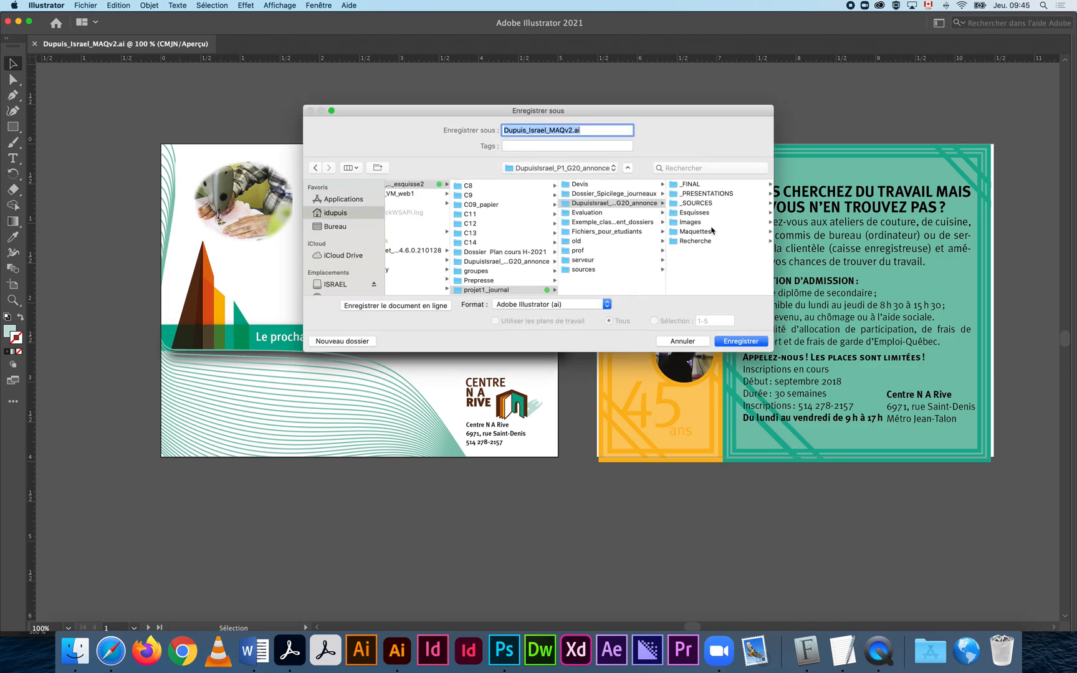
pyautogui.click(709, 186)
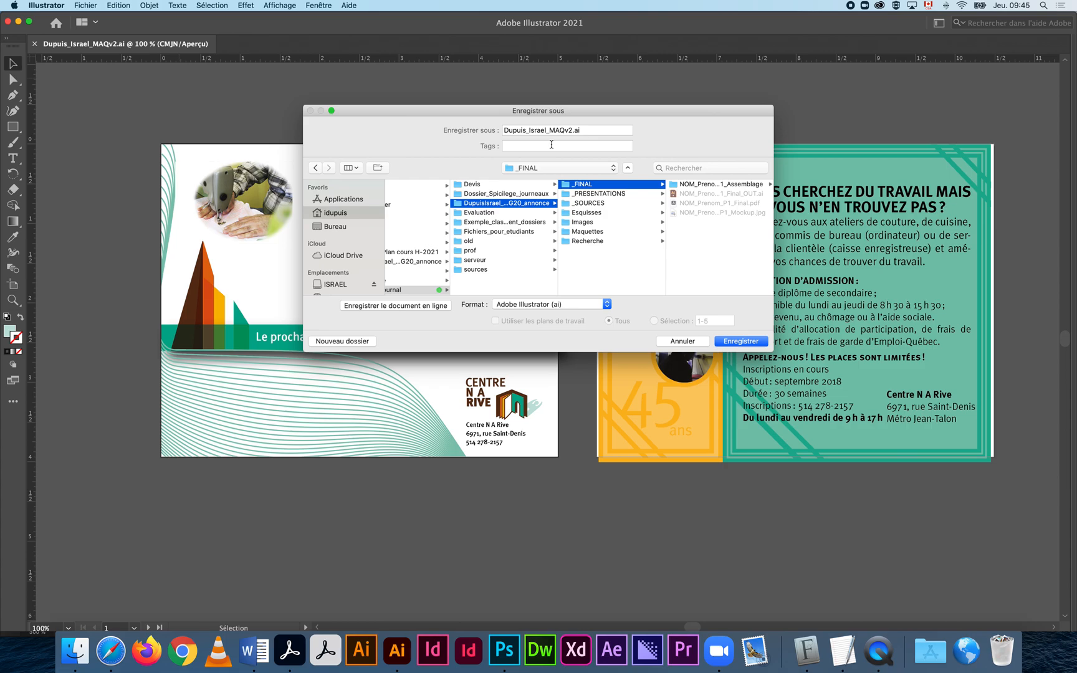
# Name the copy NOM_Prenom_P1_Final.ai and save it with Illustrator 2020 options.
pyautogui.click(569, 131)
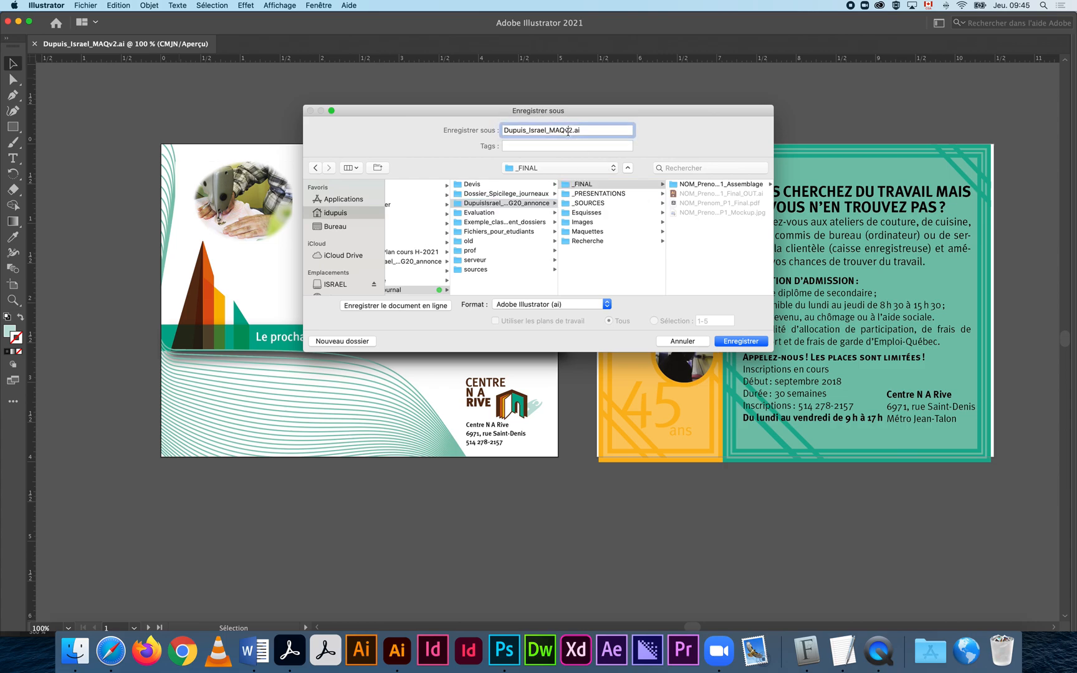
pyautogui.moveTo(572, 130); pyautogui.dragTo(556, 129)
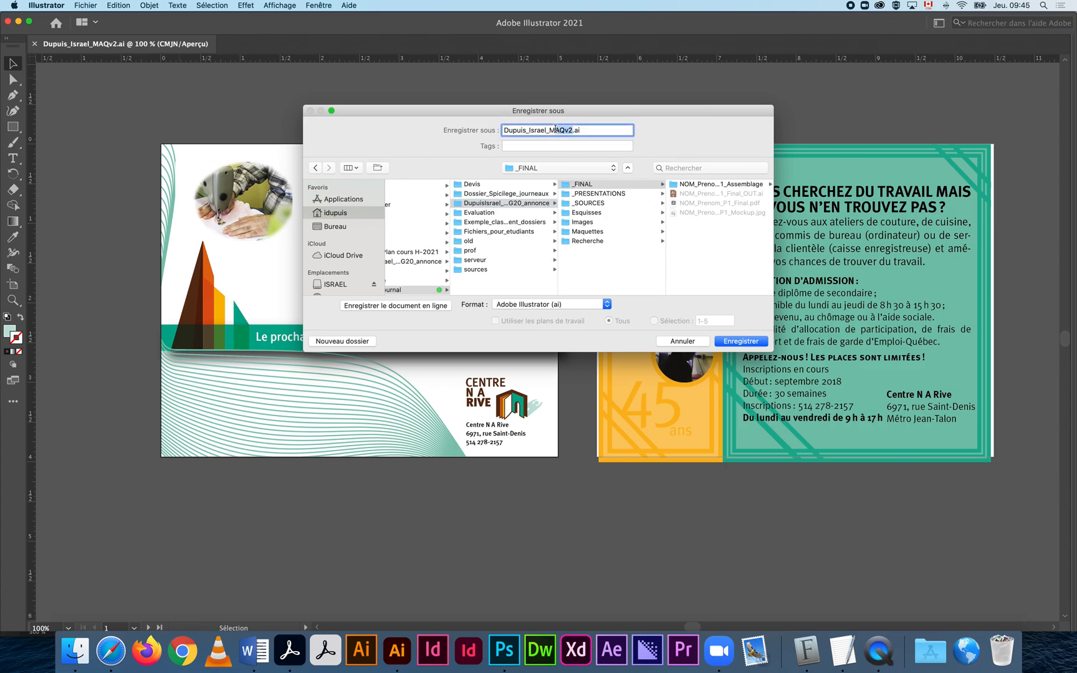
pyautogui.click(692, 203)
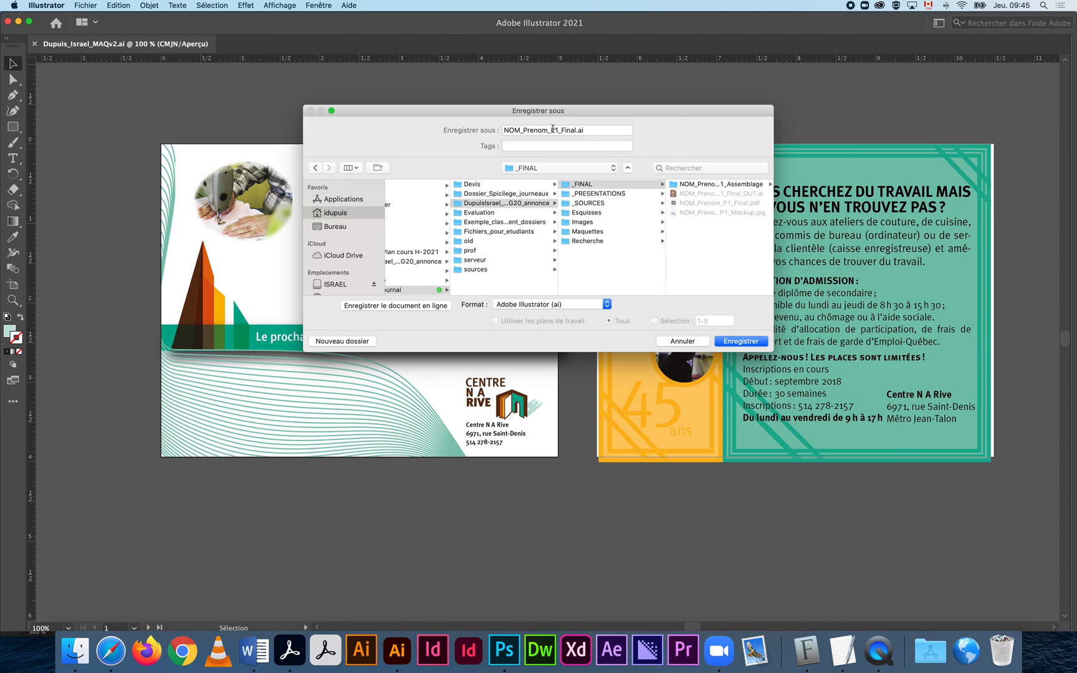
pyautogui.click(745, 341)
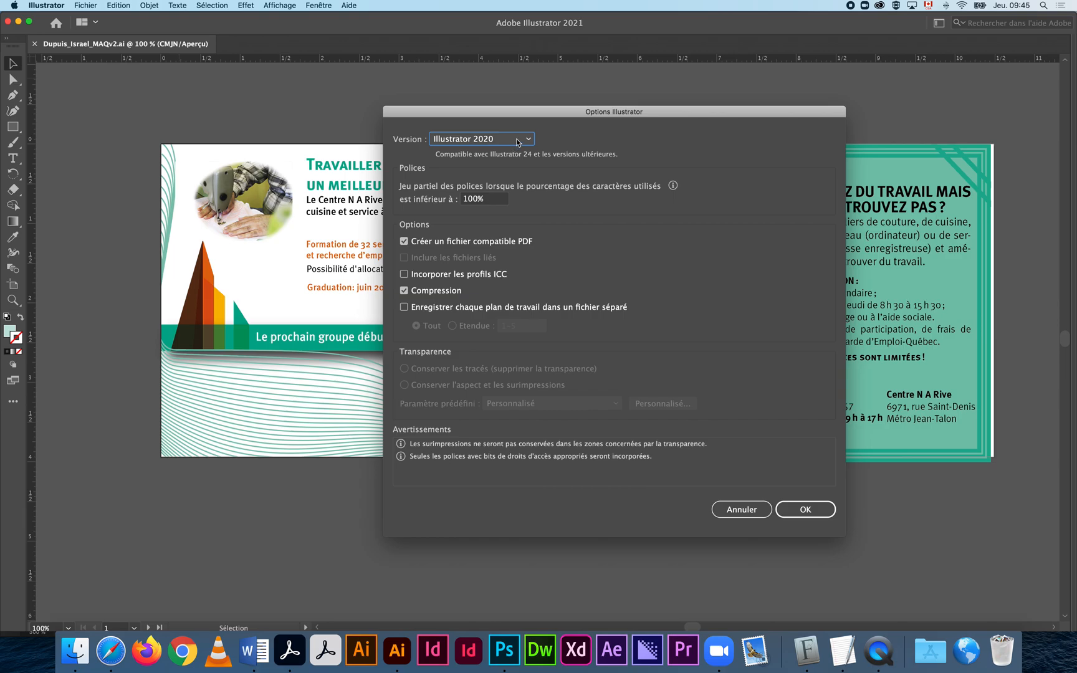
pyautogui.click(806, 510)
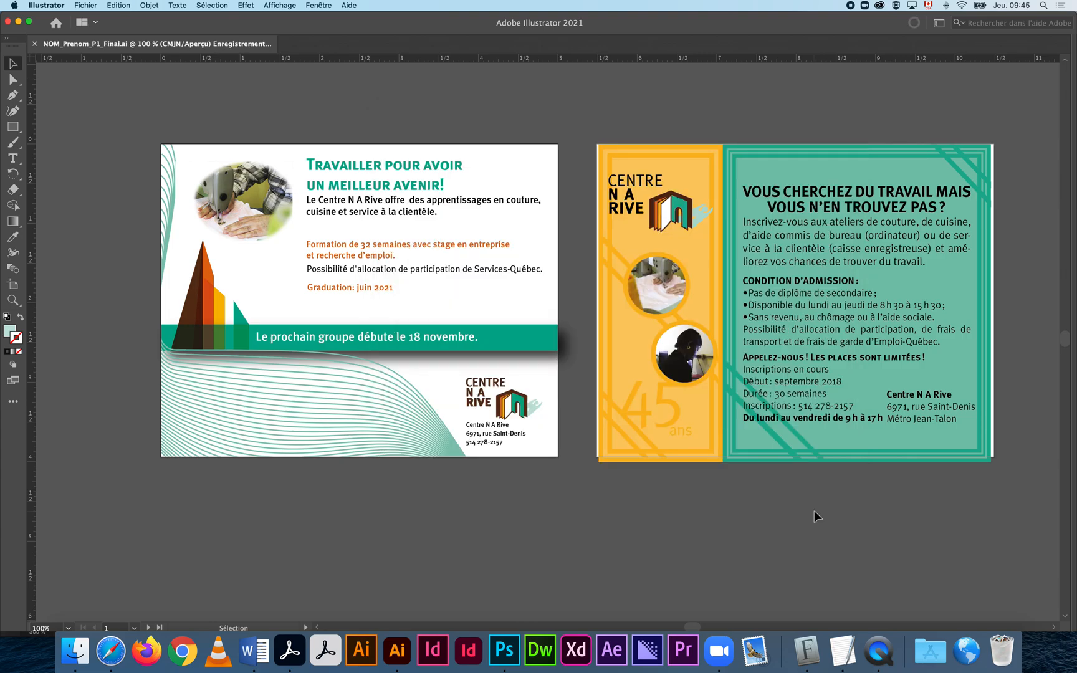
# Zoom out to show all five artboards and bring up the Plans de travail panel.
pyautogui.keyDown('alt'); pyautogui.keyDown('super'); pyautogui.click(740, 499); pyautogui.keyUp('super'); pyautogui.keyUp('alt')
pyautogui.keyDown('alt'); pyautogui.keyDown('super'); pyautogui.click(738, 468); pyautogui.keyUp('super'); pyautogui.keyUp('alt')
pyautogui.keyDown('alt'); pyautogui.keyDown('super'); pyautogui.click(710, 399); pyautogui.keyUp('super'); pyautogui.keyUp('alt')
pyautogui.moveTo(666, 359); pyautogui.dragTo(639, 429)
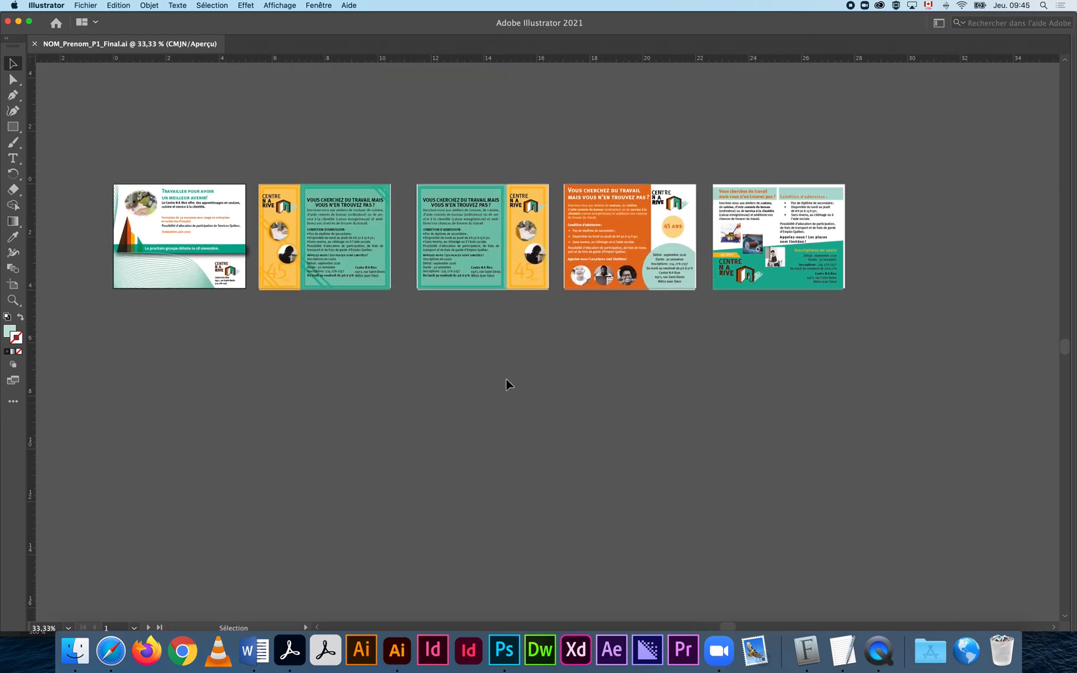
pyautogui.click(319, 5)
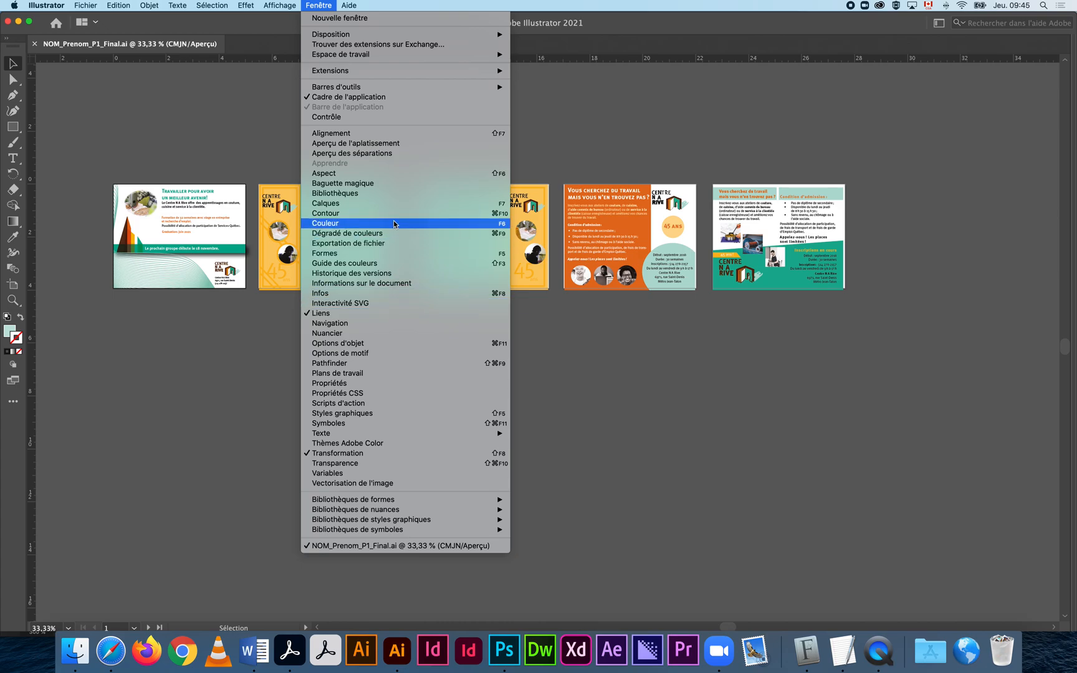
pyautogui.click(414, 373)
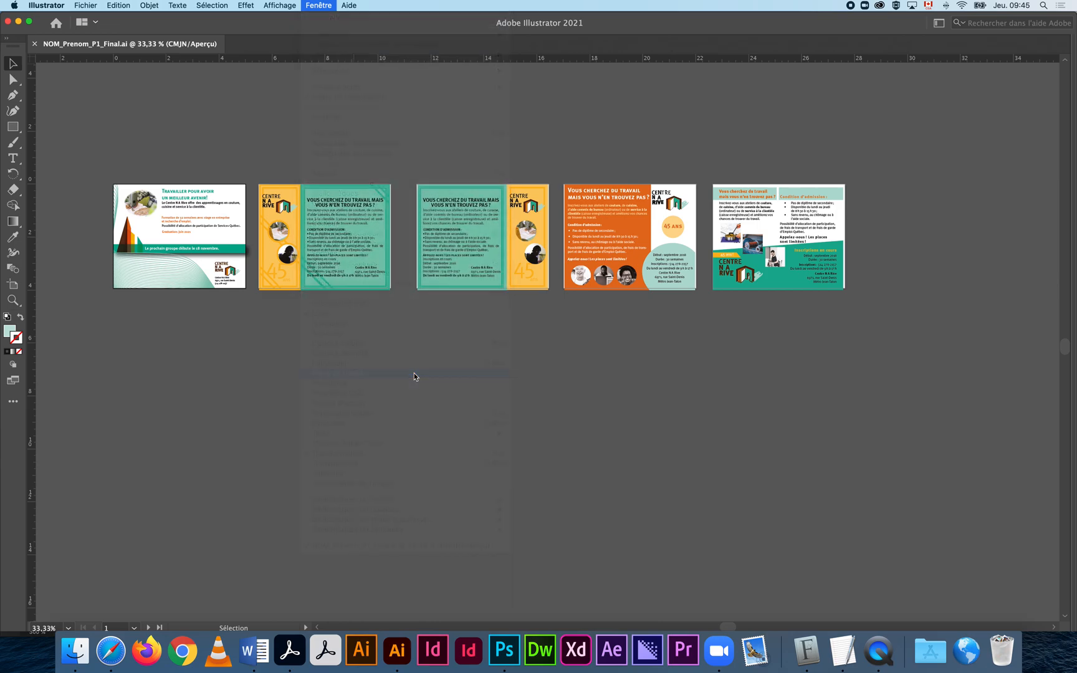
# Delete artboards 2 through 5 from the Plans de travail panel.
pyautogui.click(421, 218)
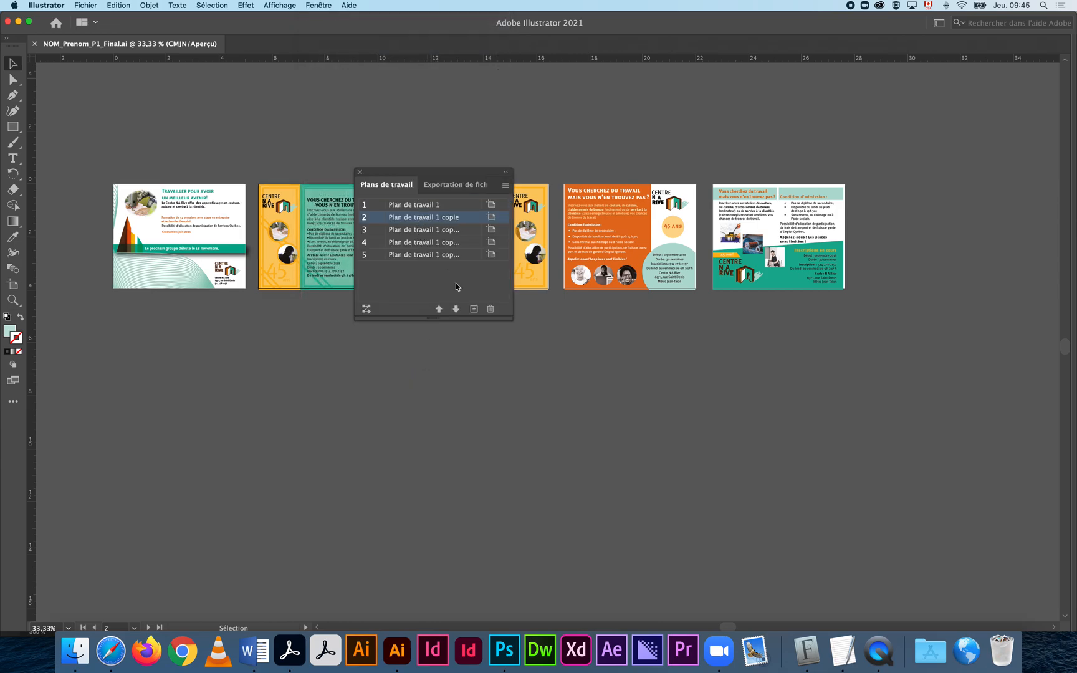
pyautogui.click(490, 310)
pyautogui.click(445, 218)
pyautogui.click(490, 308)
pyautogui.click(453, 218)
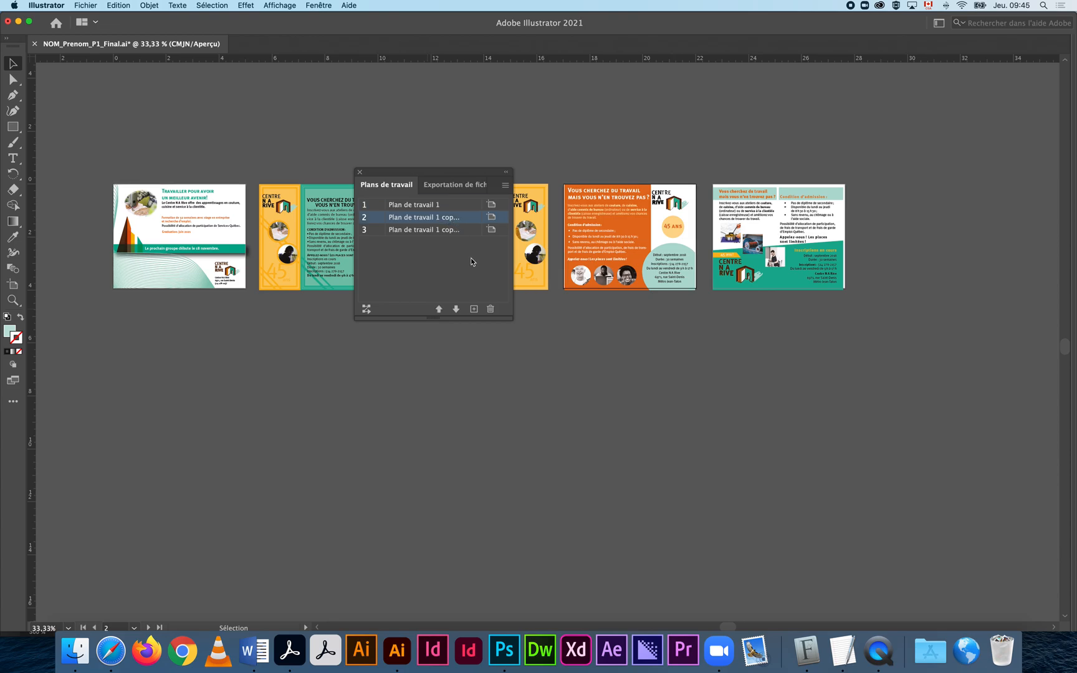
pyautogui.click(490, 308)
pyautogui.click(453, 218)
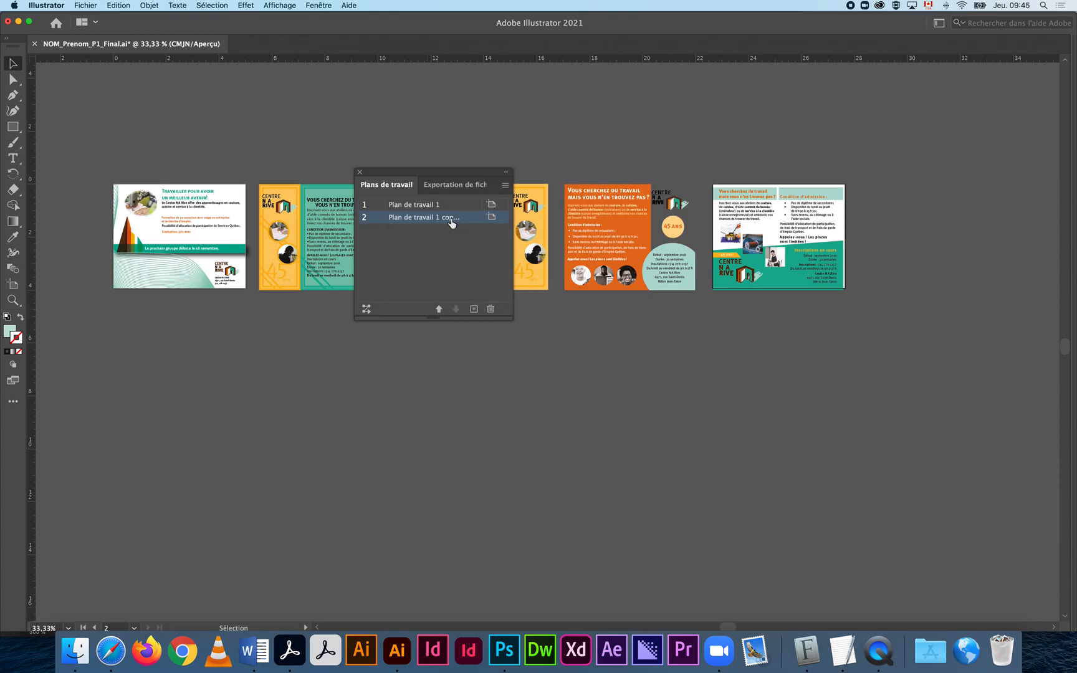
pyautogui.click(490, 308)
# Delete the four leftover designs and zoom in on the remaining ad.
pyautogui.moveTo(439, 179); pyautogui.dragTo(519, 397)
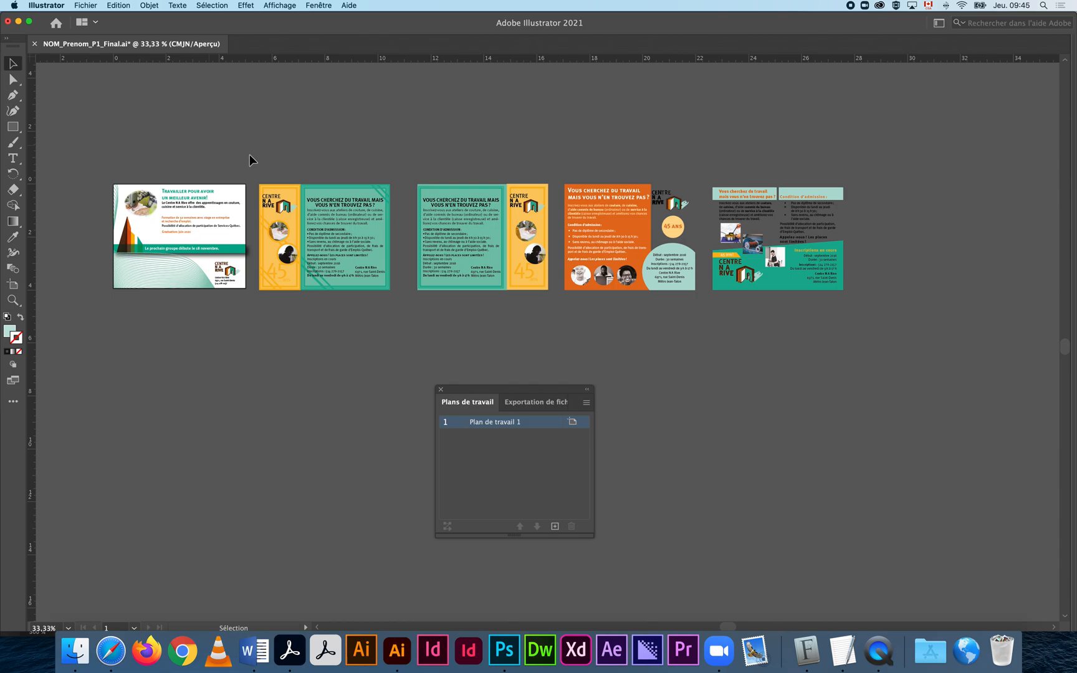
pyautogui.press('super+a')
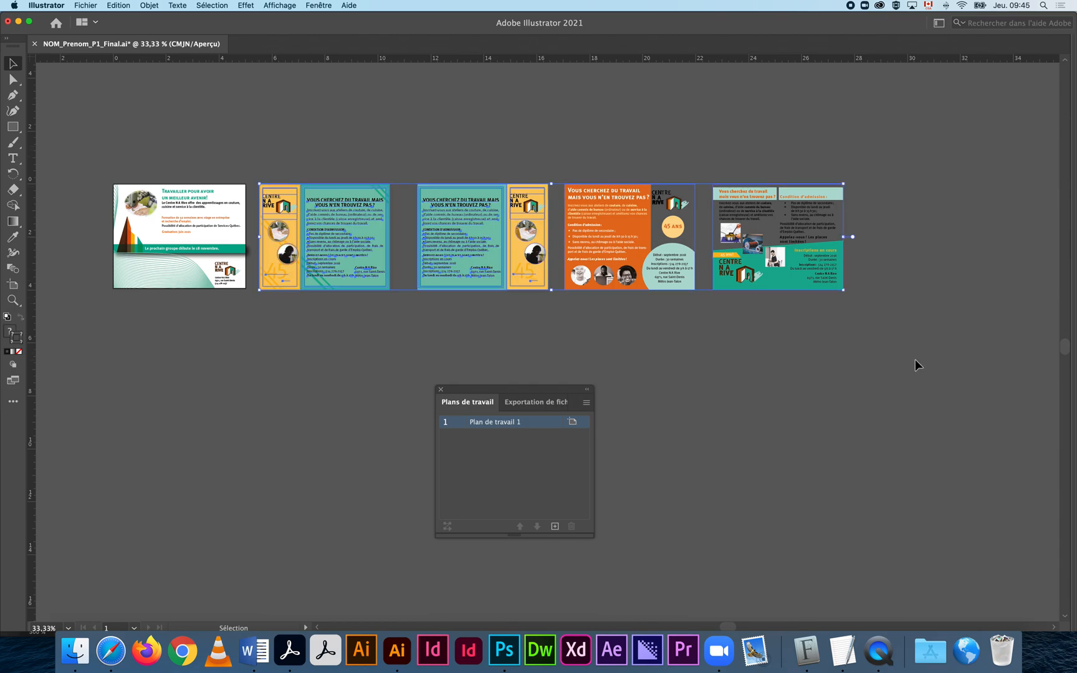
pyautogui.press('Delete')
pyautogui.press('space')
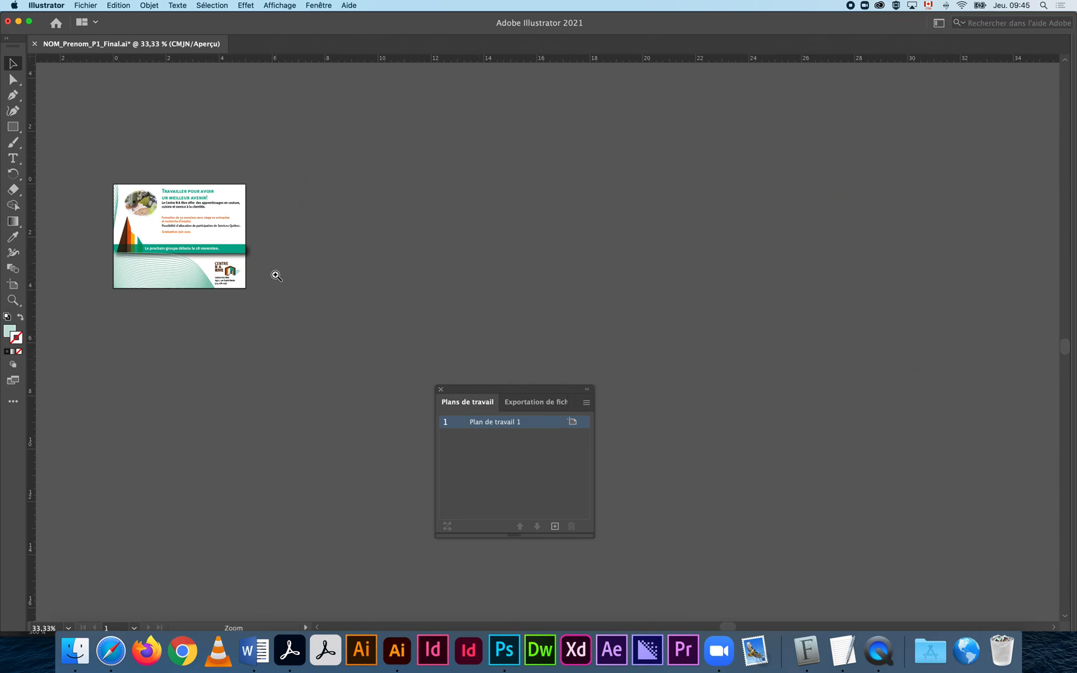
pyautogui.keyDown('super'); pyautogui.click(276, 276); pyautogui.keyUp('super')
pyautogui.keyDown('super'); pyautogui.click(390, 295); pyautogui.keyUp('super')
pyautogui.moveTo(527, 326); pyautogui.dragTo(280, 251)
# Show the ad at 100%, save it, move the artboard panel aside, and select the text.
pyautogui.keyDown('super'); pyautogui.click(280, 250); pyautogui.keyUp('super')
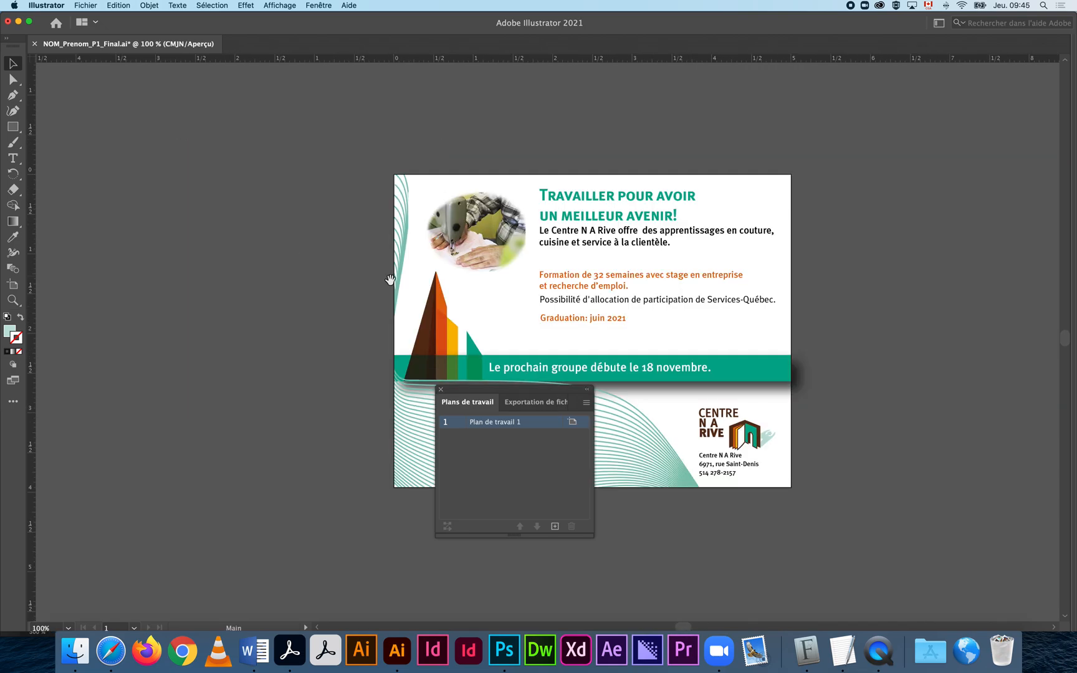
pyautogui.moveTo(443, 282); pyautogui.dragTo(352, 268)
pyautogui.press('super+s')
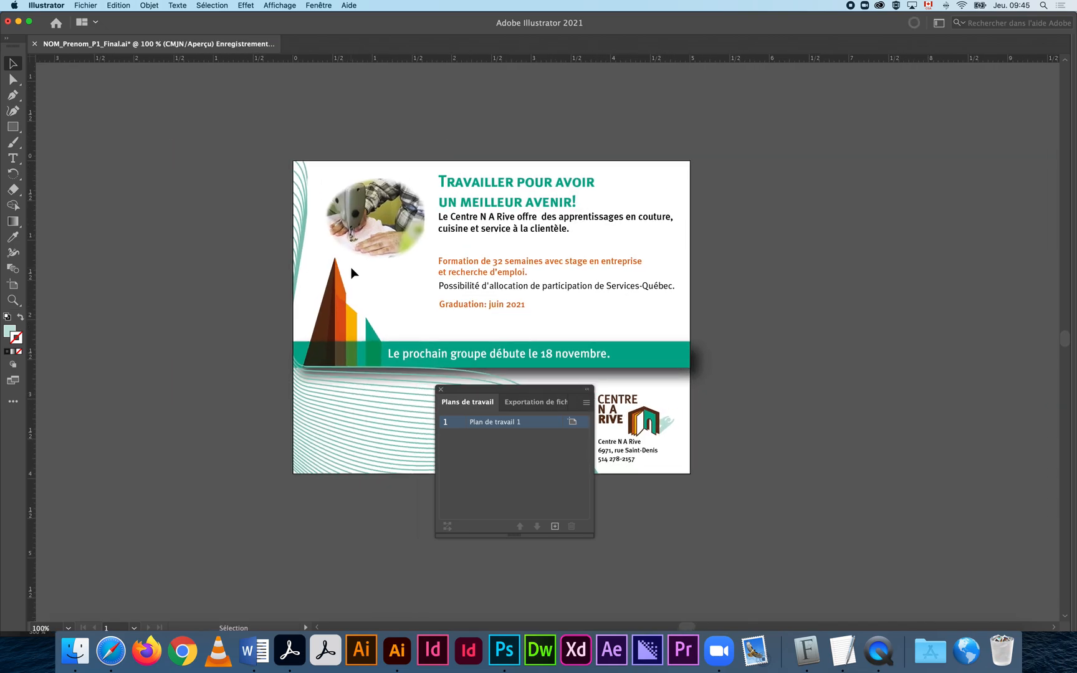
pyautogui.moveTo(480, 391); pyautogui.dragTo(880, 672)
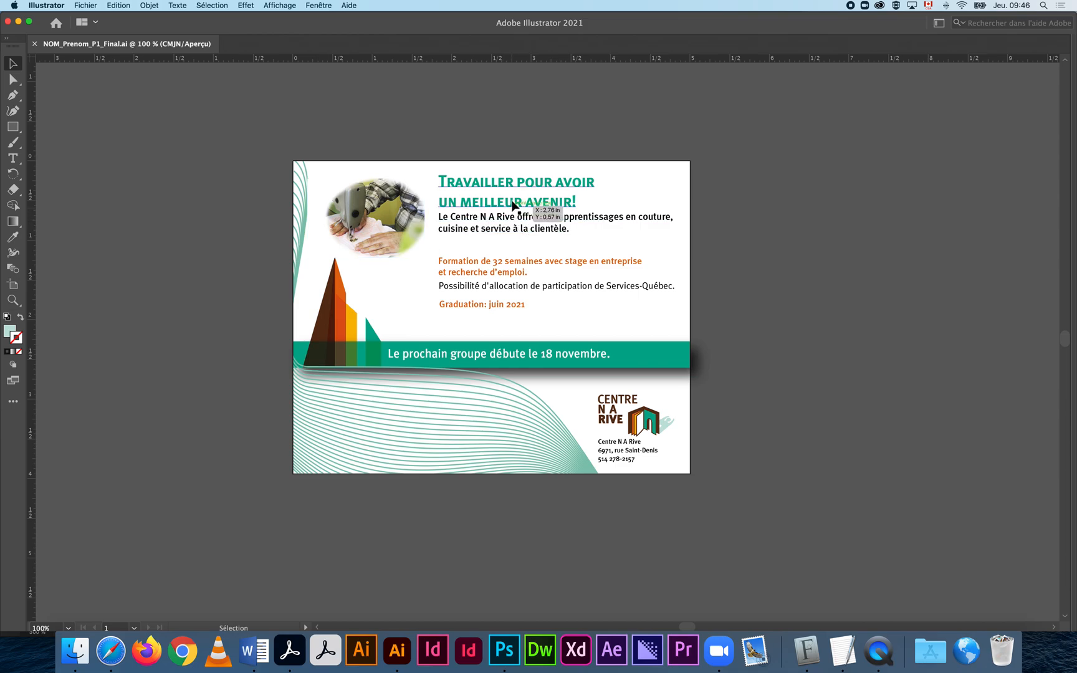
pyautogui.moveTo(733, 167); pyautogui.dragTo(465, 313)
# Select everything, outline all text with Texte > Vectoriser, then deselect.
pyautogui.press('super+a')
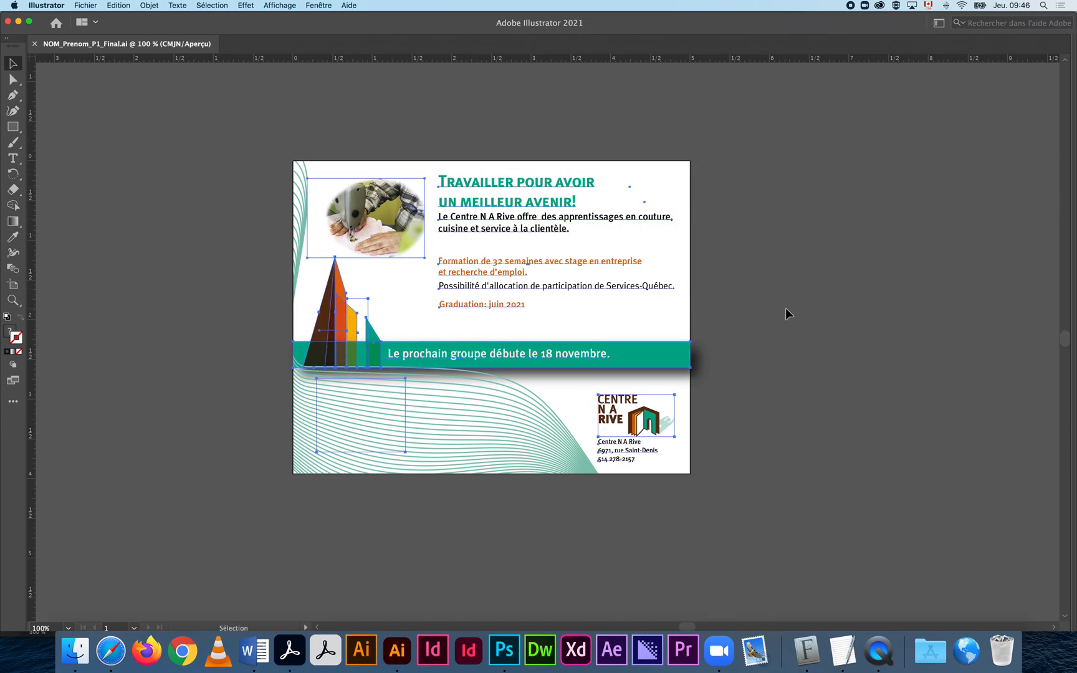
pyautogui.click(179, 5)
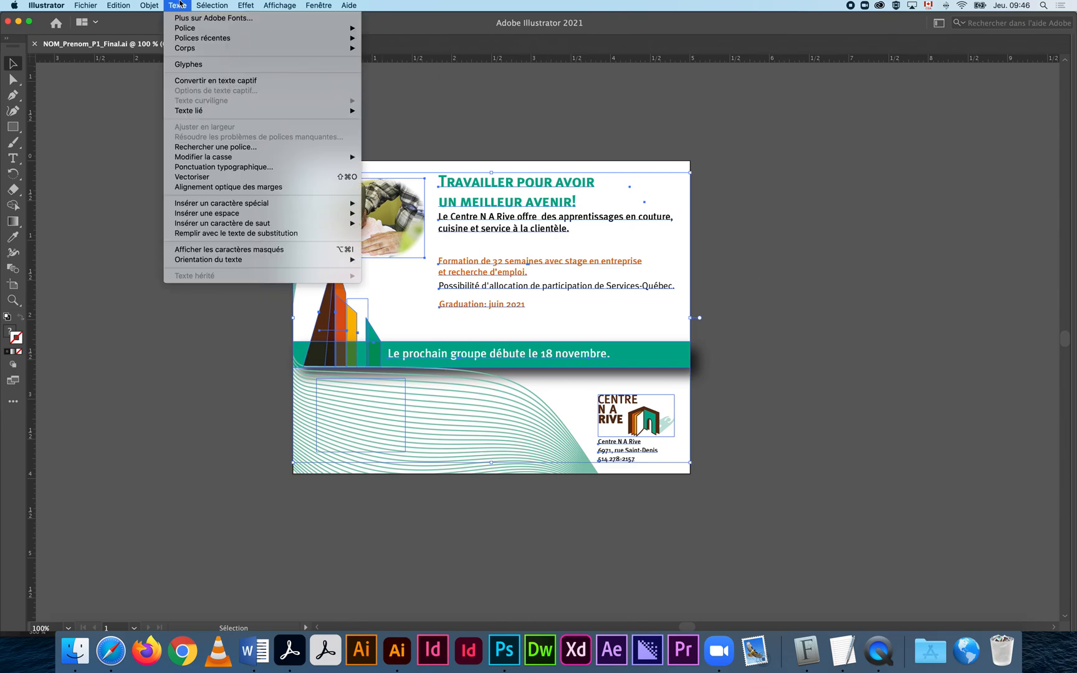
pyautogui.click(263, 178)
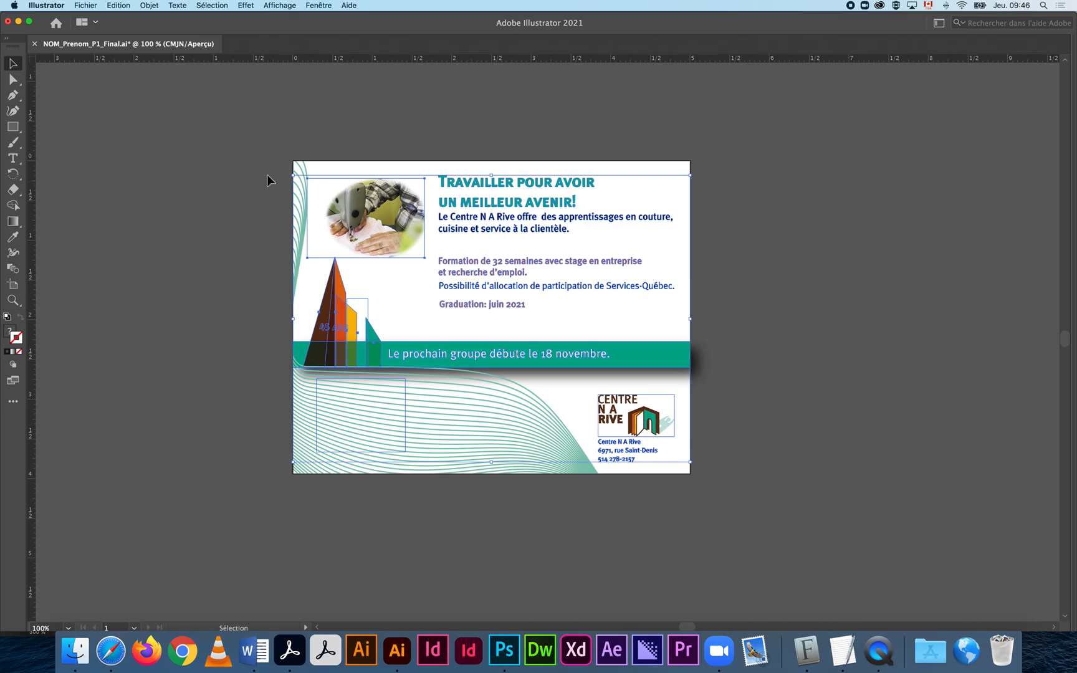
pyautogui.click(275, 117)
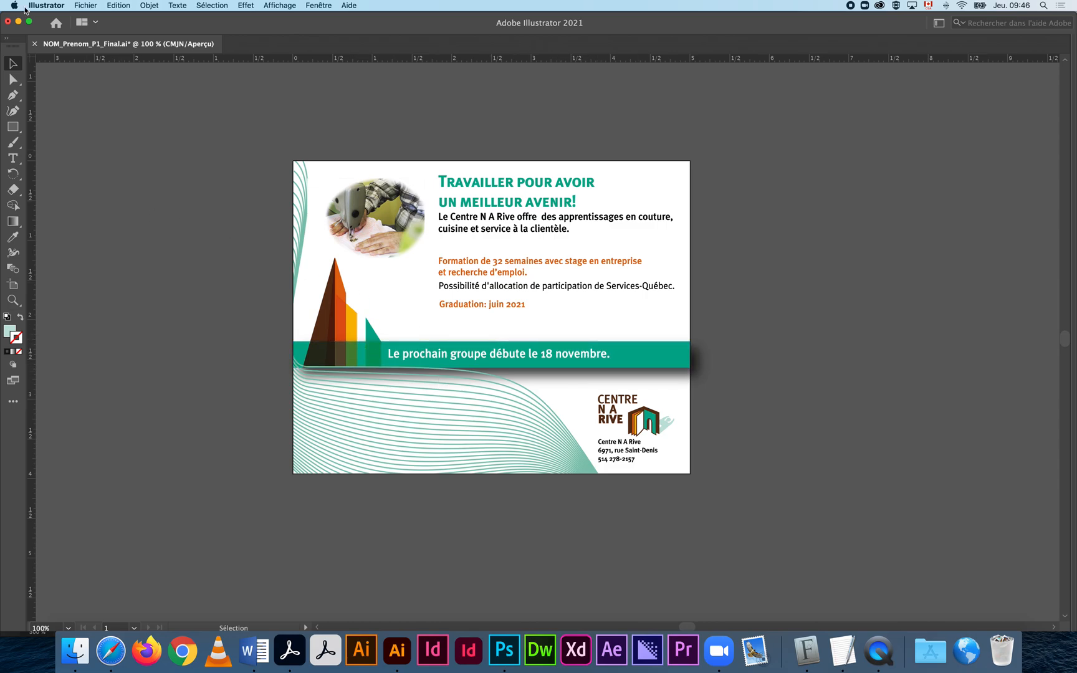
# Show Transparence at the upper right and check the triangles' Produit and banner's Normale modes.
pyautogui.click(318, 6)
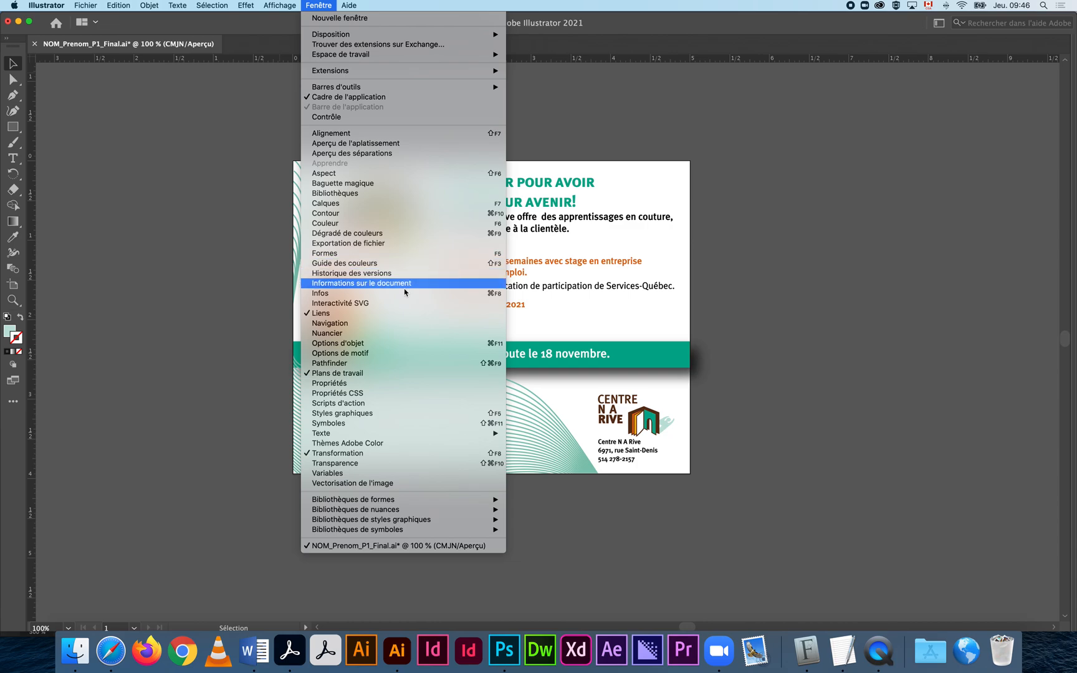
pyautogui.click(426, 459)
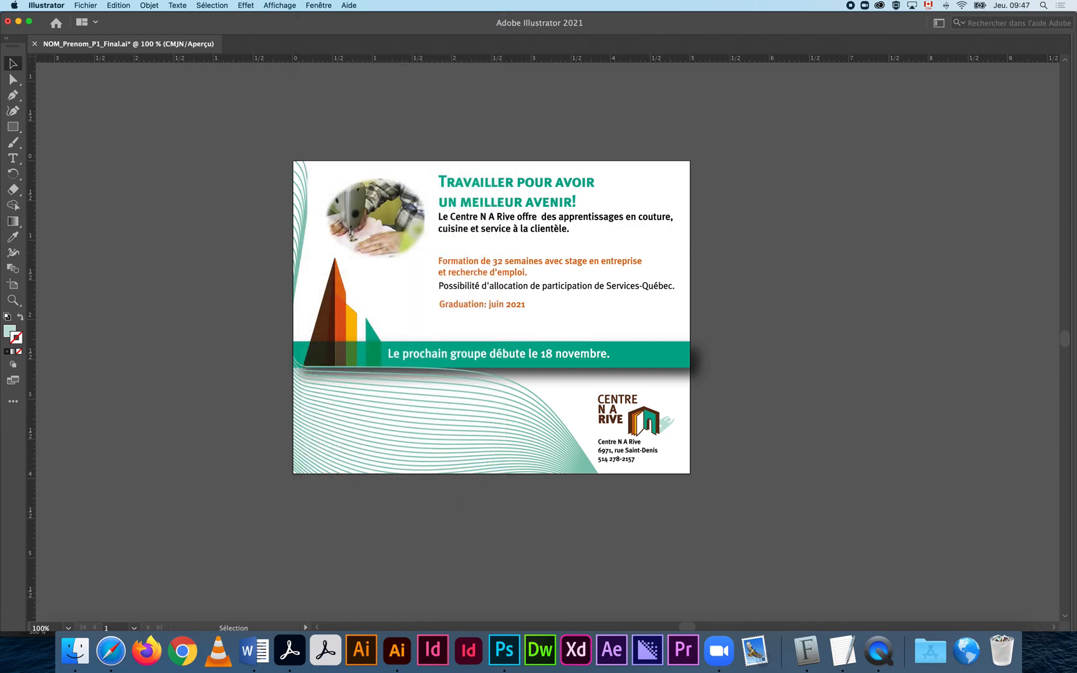
pyautogui.moveTo(138, 48); pyautogui.dragTo(833, 132)
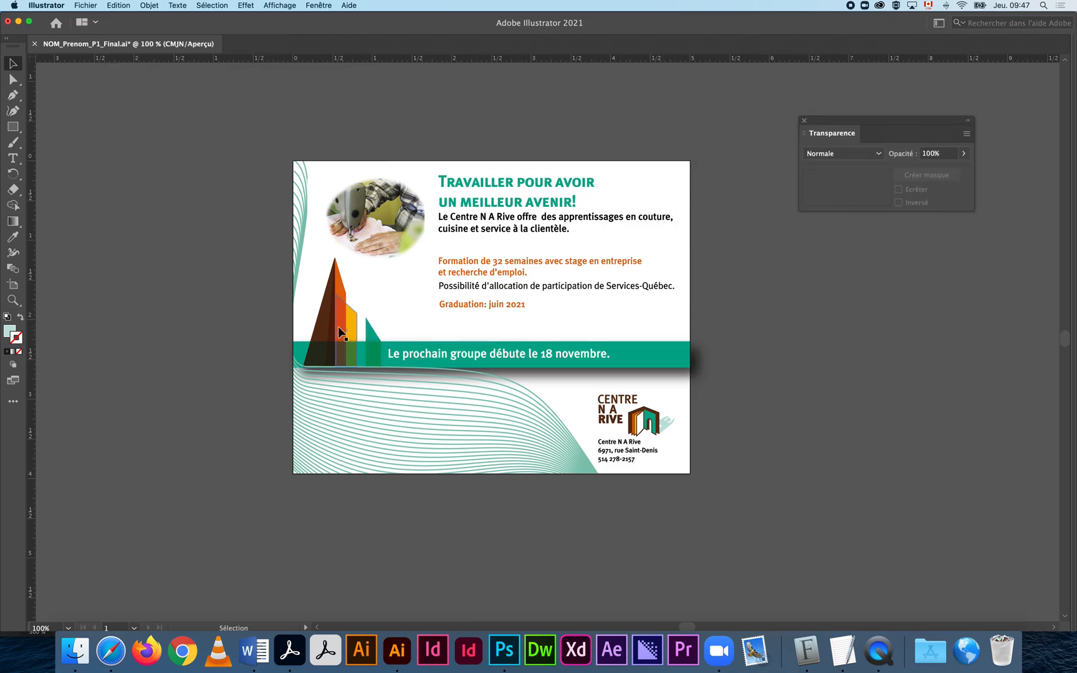
pyautogui.click(347, 331)
pyautogui.click(325, 330)
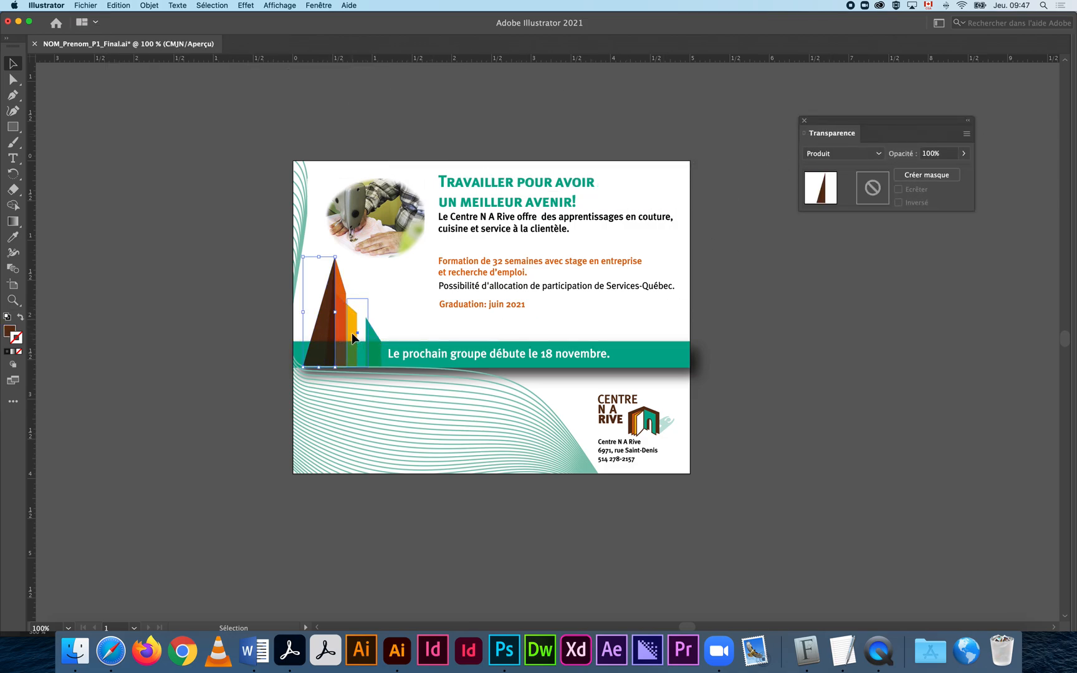
pyautogui.click(353, 334)
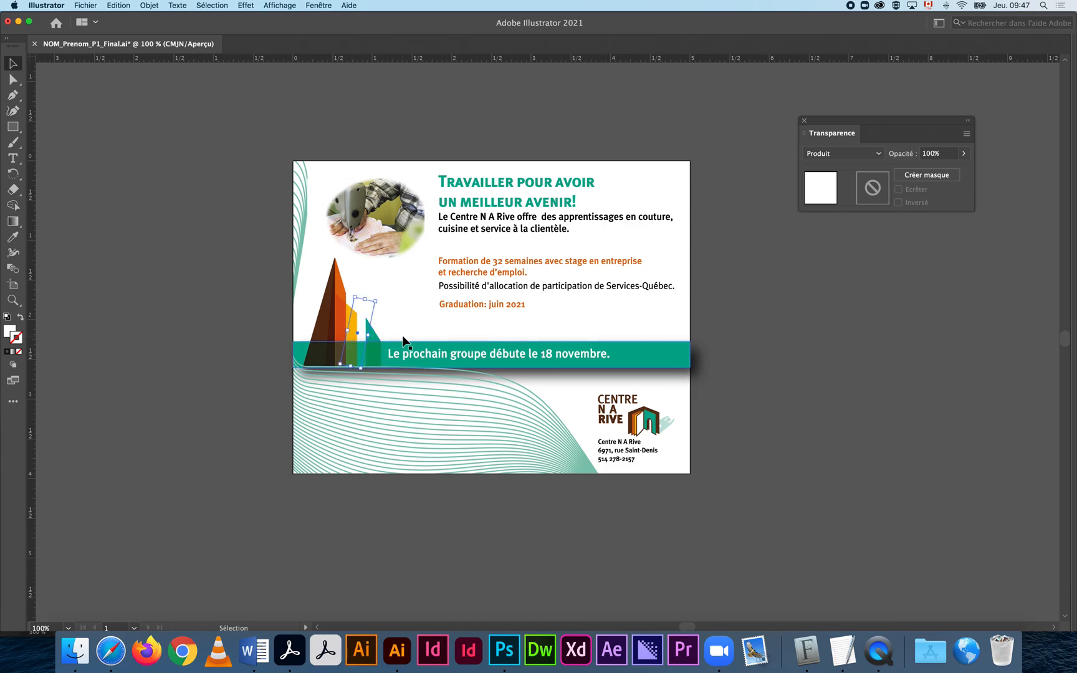
pyautogui.click(793, 258)
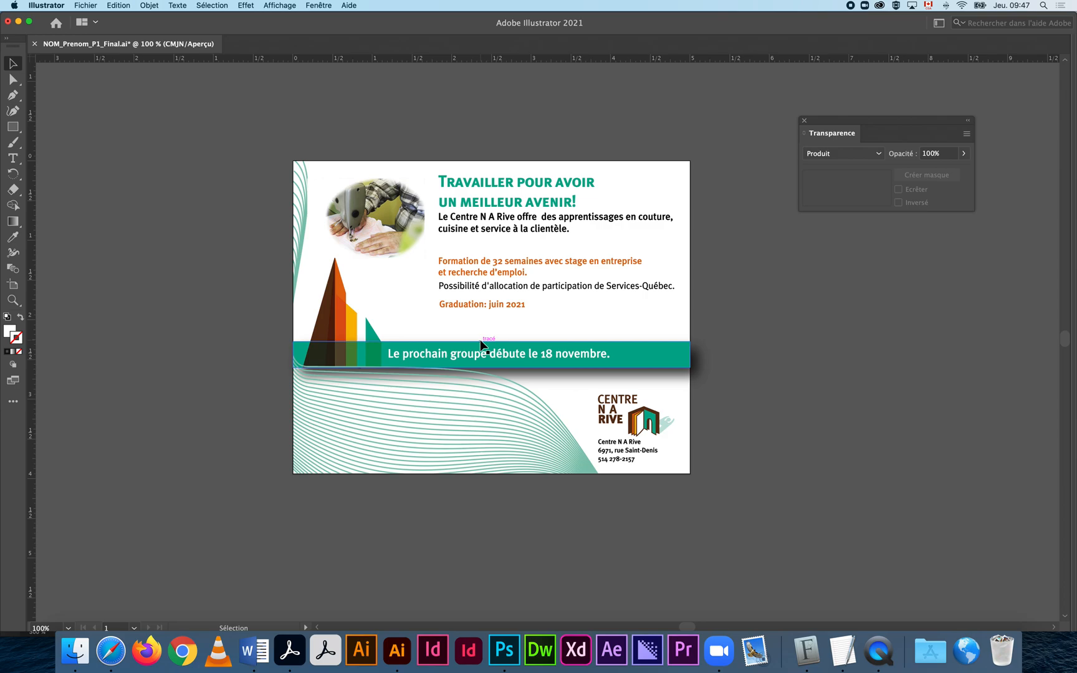
pyautogui.click(664, 361)
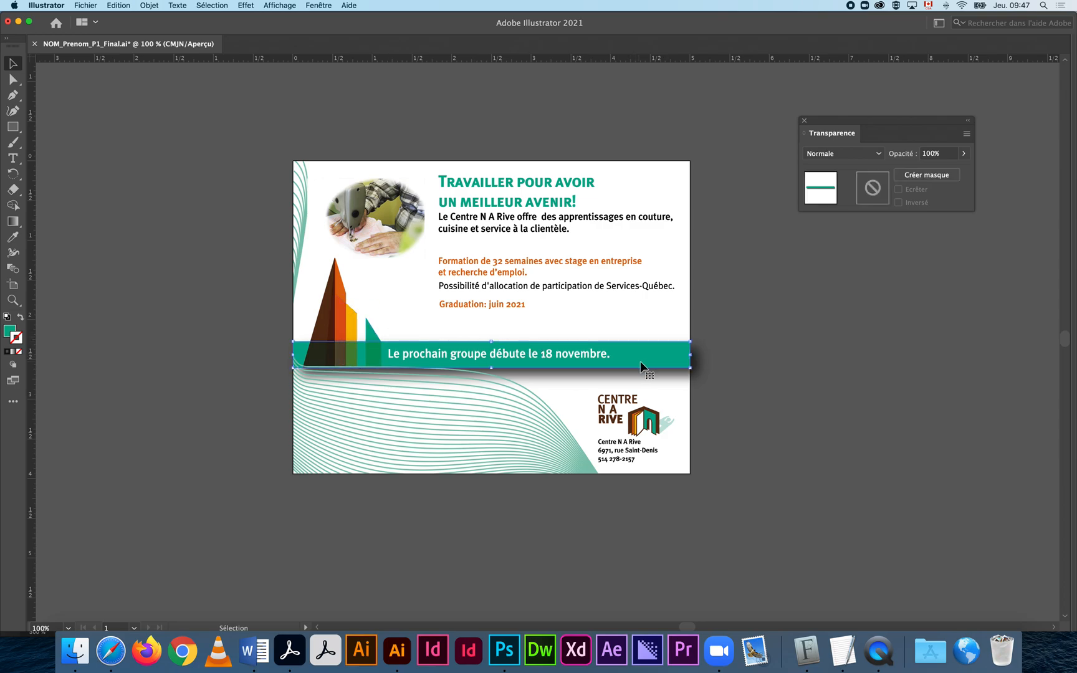
pyautogui.click(311, 8)
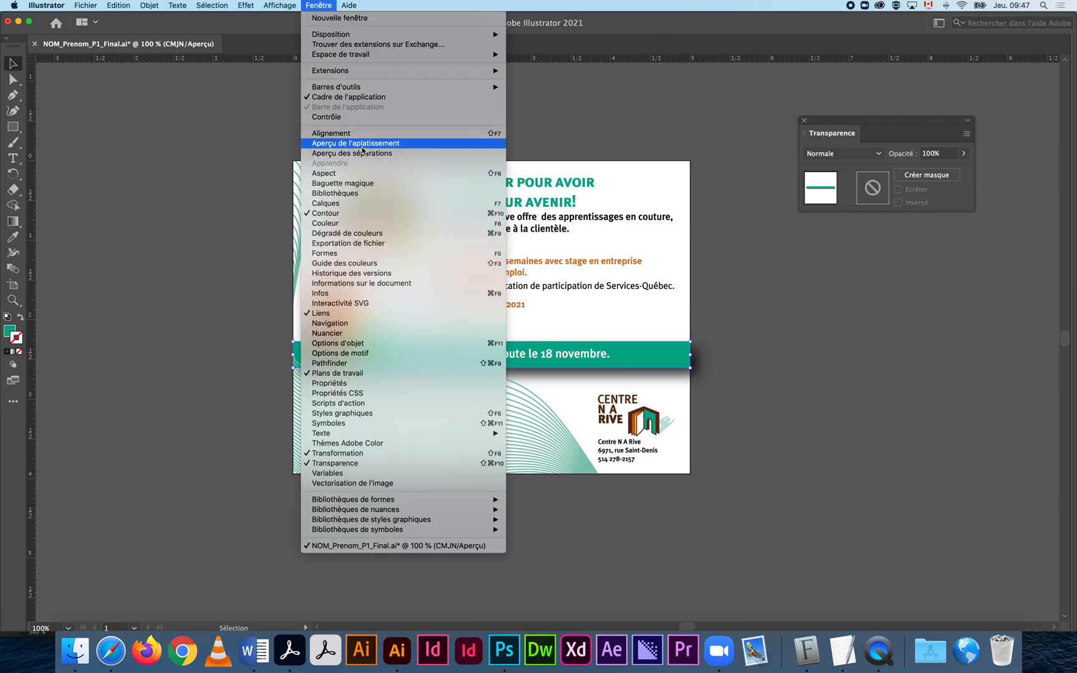
# Open the Aspect panel and dock it below Transparence.
pyautogui.click(365, 172)
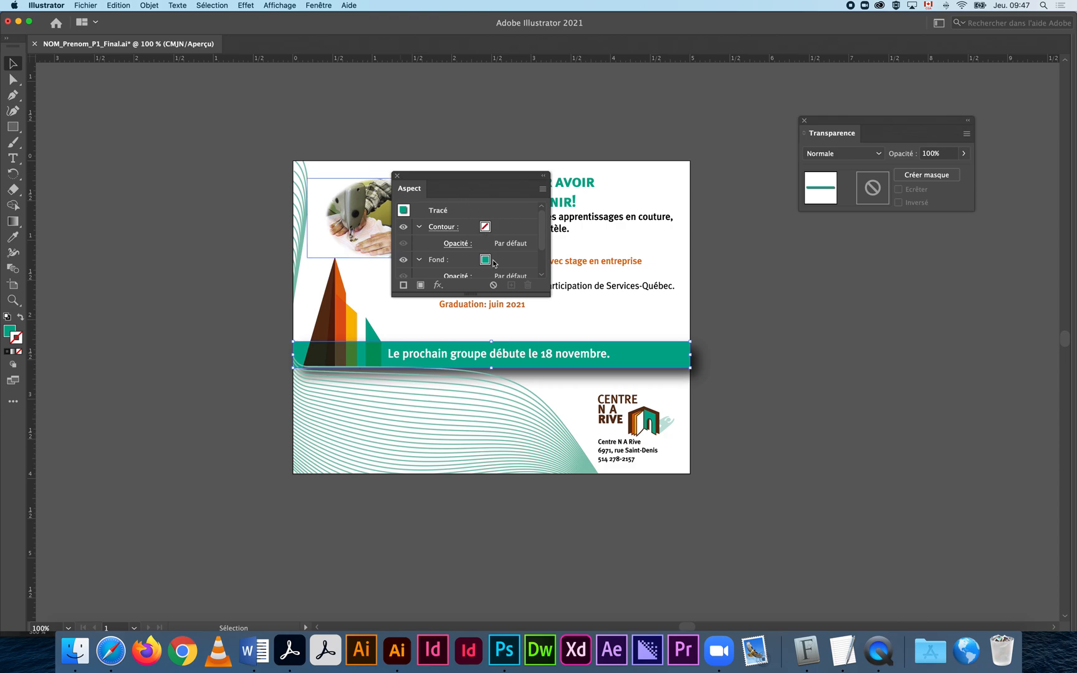
pyautogui.scroll(-3, 494, 263)
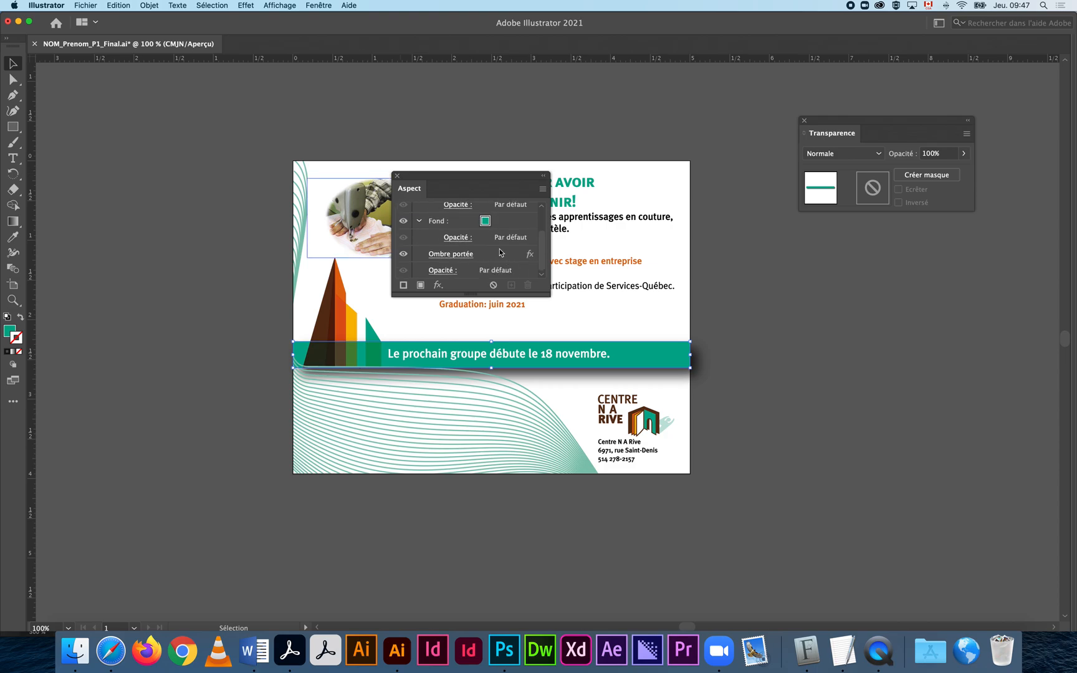
pyautogui.click(250, 6)
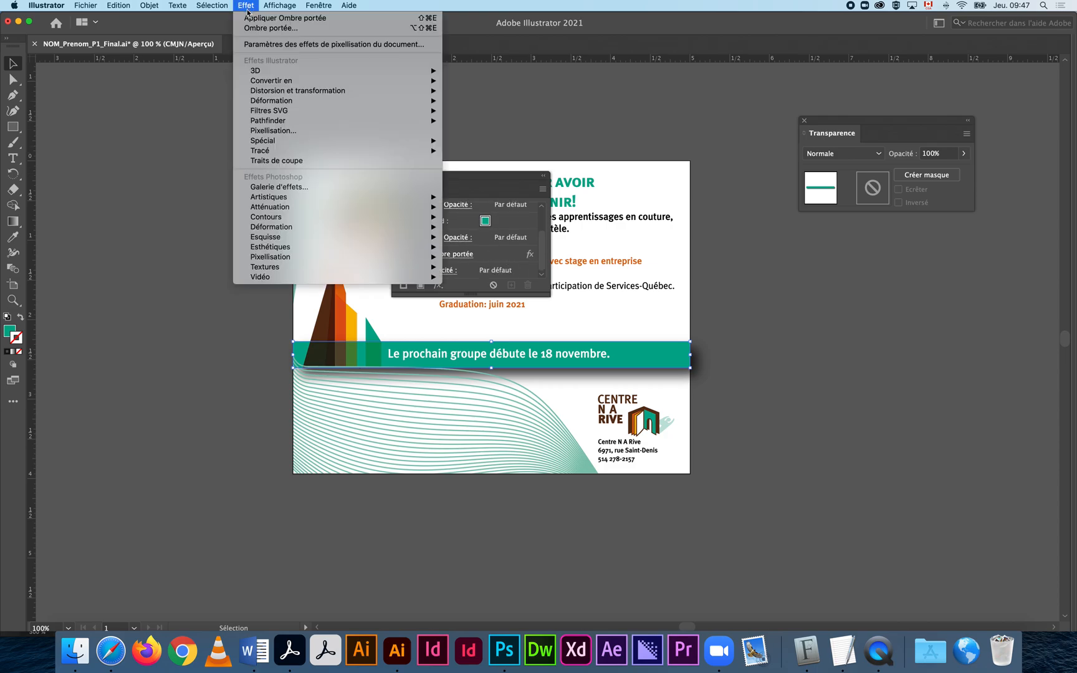
pyautogui.moveTo(334, 254)
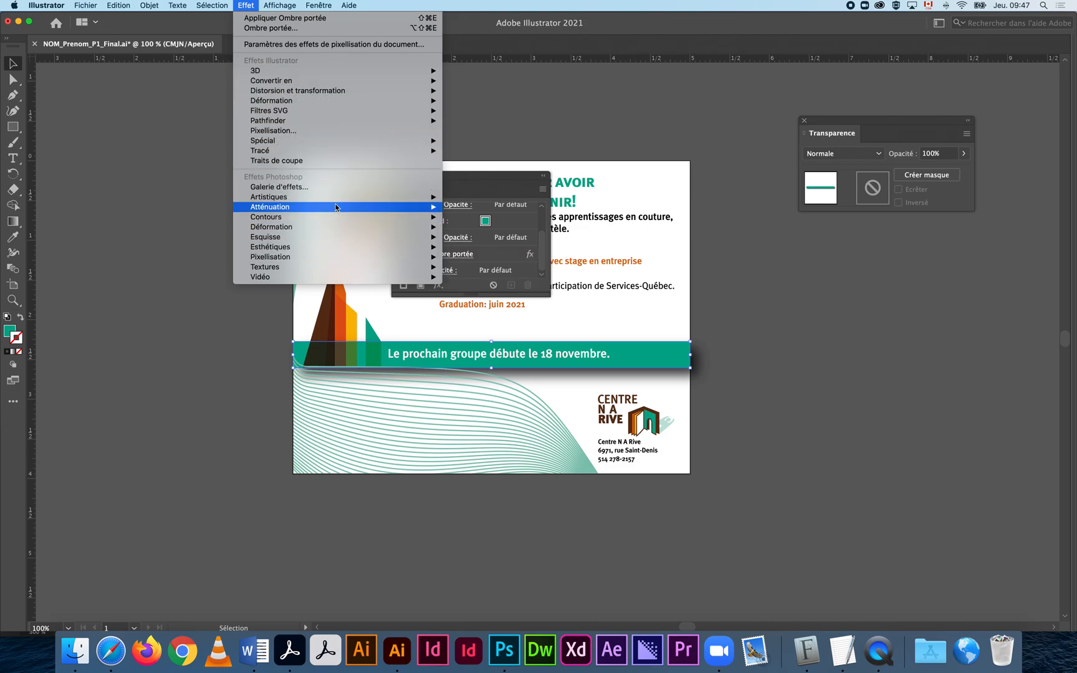
pyautogui.click(472, 182)
pyautogui.moveTo(472, 181); pyautogui.dragTo(895, 269)
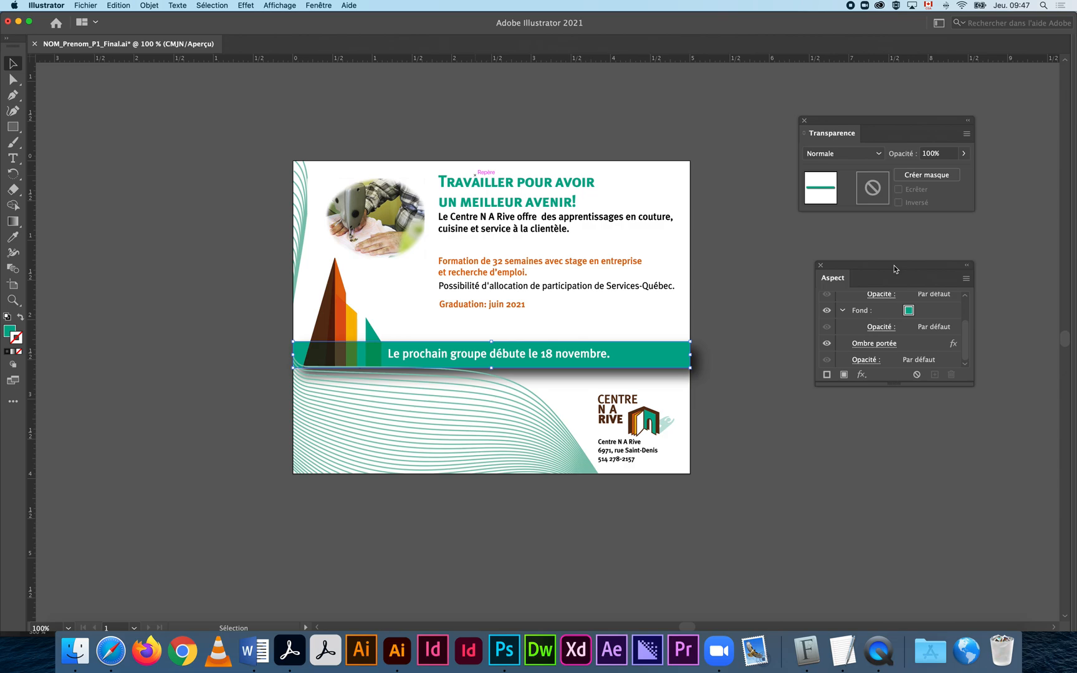
# Set the small green triangle's opacity to 78%, then select the triangles and green banner.
pyautogui.click(375, 332)
pyautogui.click(964, 153)
pyautogui.moveTo(965, 170); pyautogui.dragTo(951, 170)
pyautogui.click(755, 281)
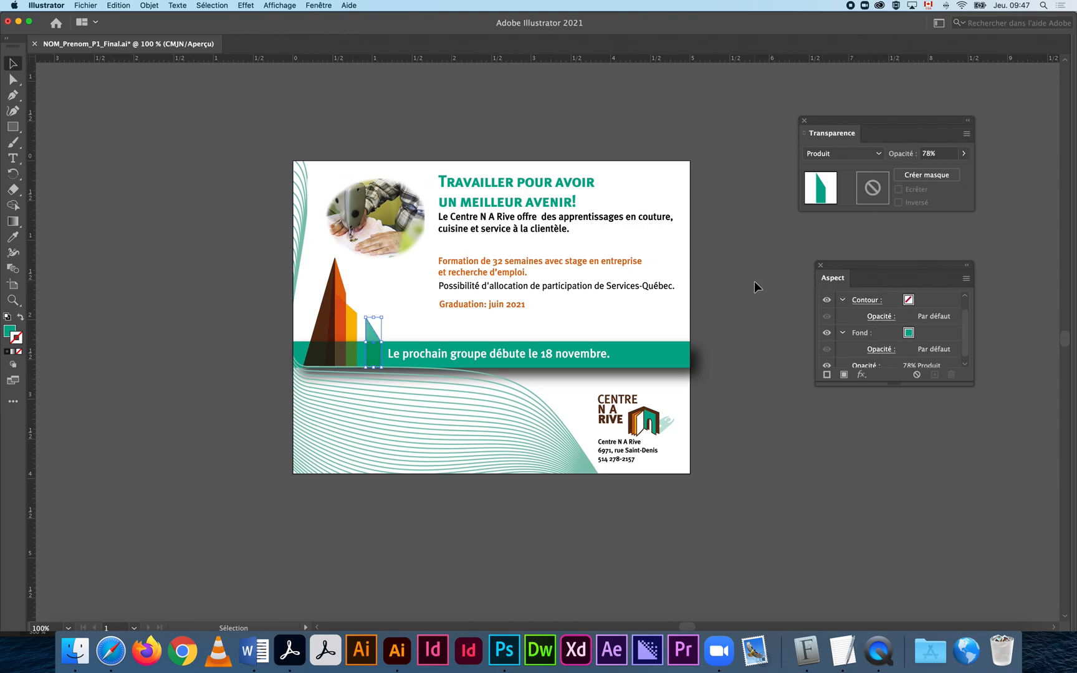
pyautogui.click(754, 281)
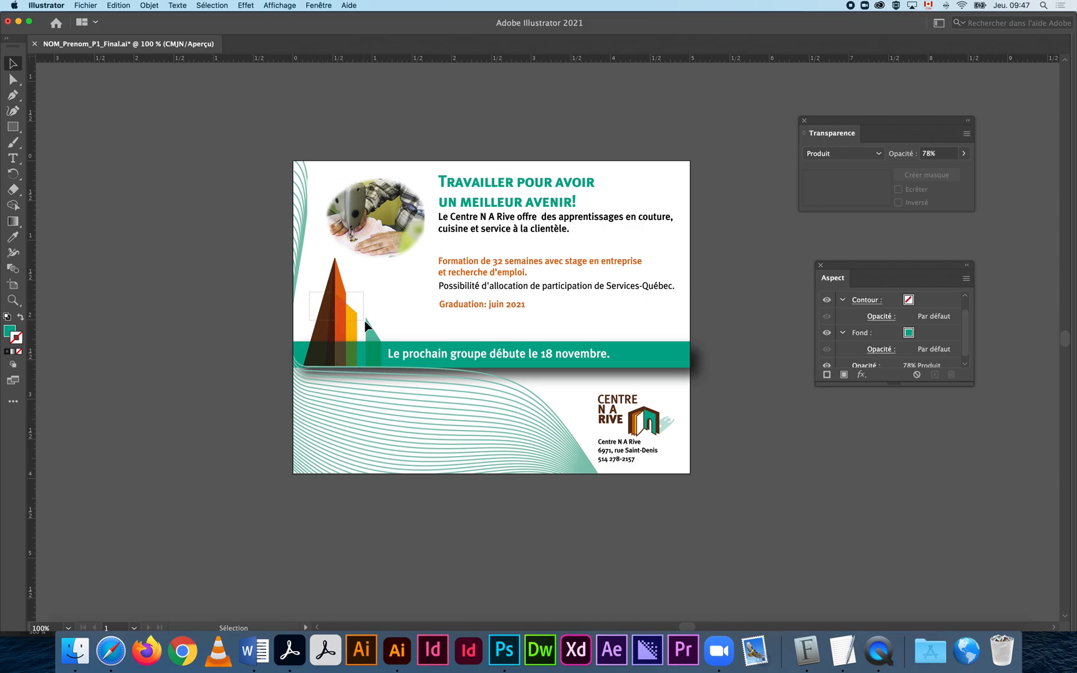
pyautogui.click(381, 353)
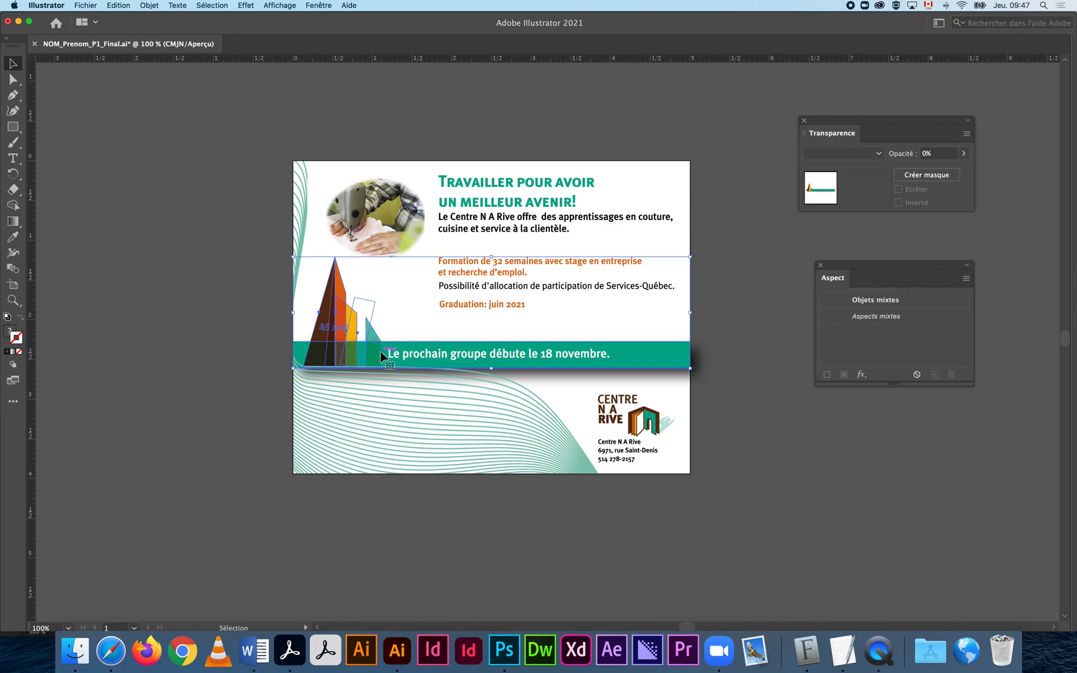
# Rasterize the selection as CMJN, Élevée 300 ppp, white background, without preserving spot colours.
pyautogui.click(147, 7)
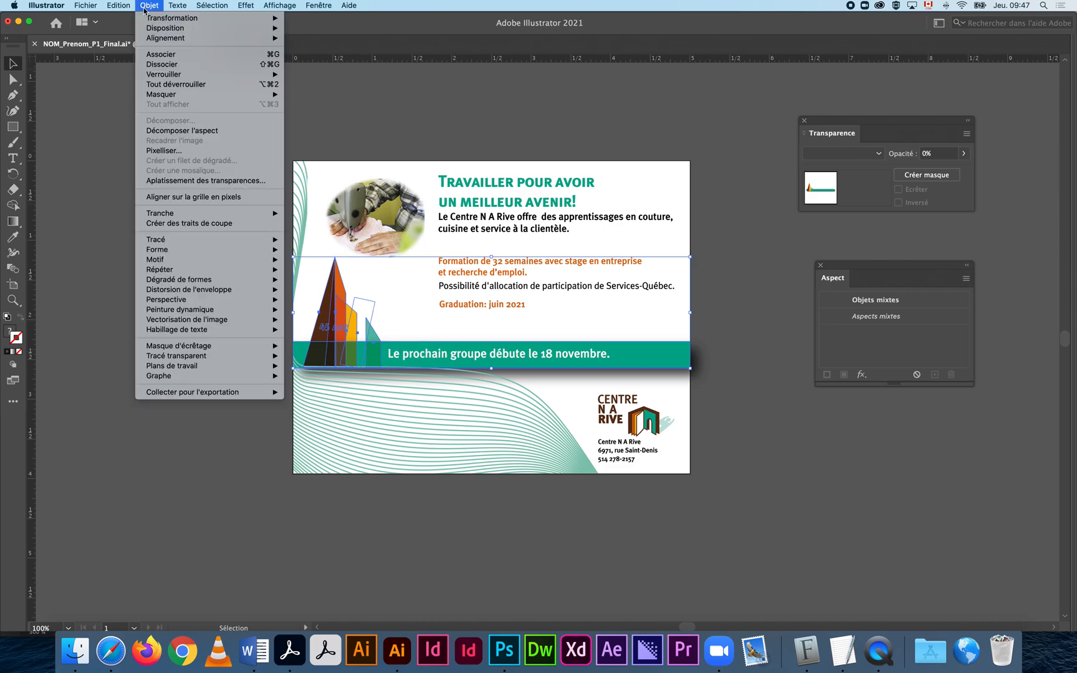
pyautogui.click(182, 153)
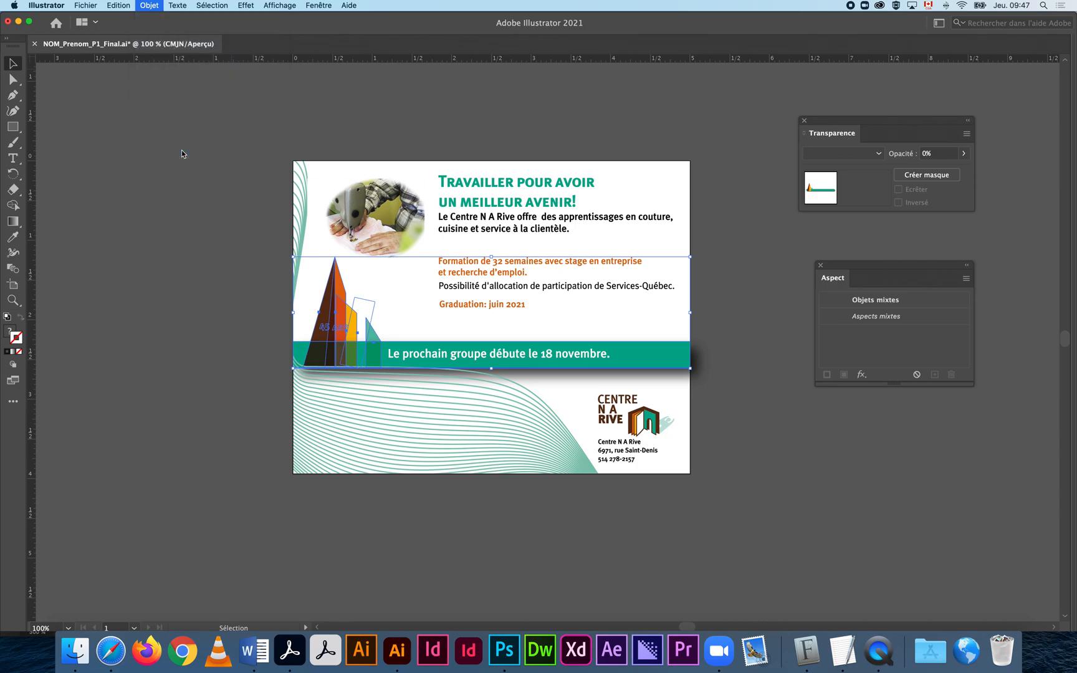
pyautogui.moveTo(497, 189); pyautogui.dragTo(399, 120)
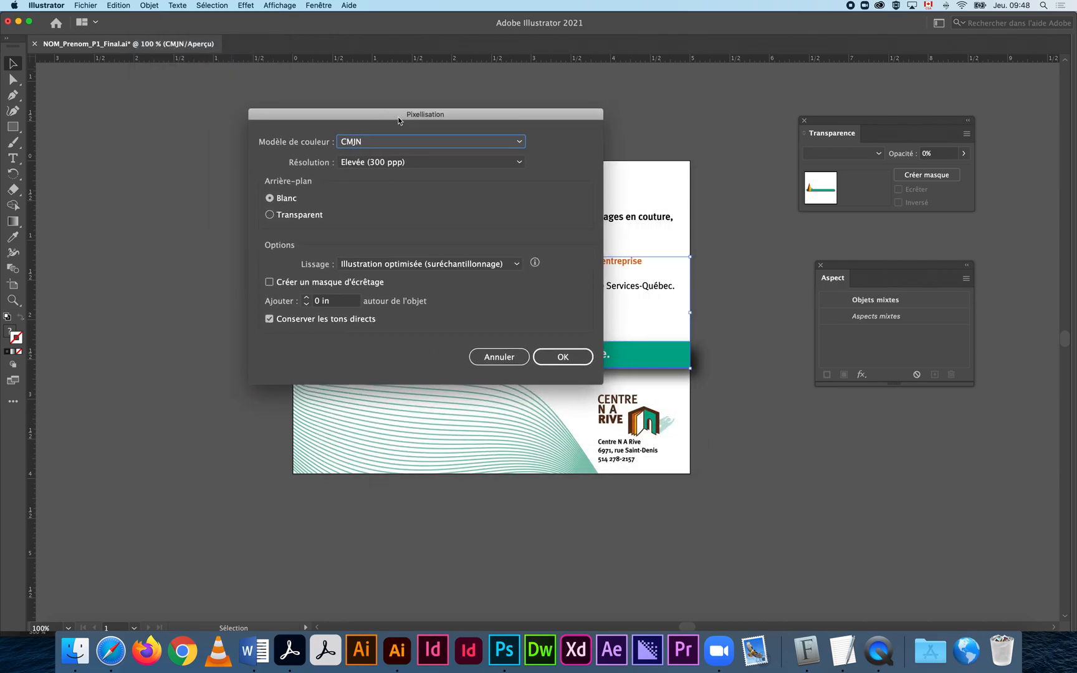
pyautogui.click(347, 144)
pyautogui.click(392, 156)
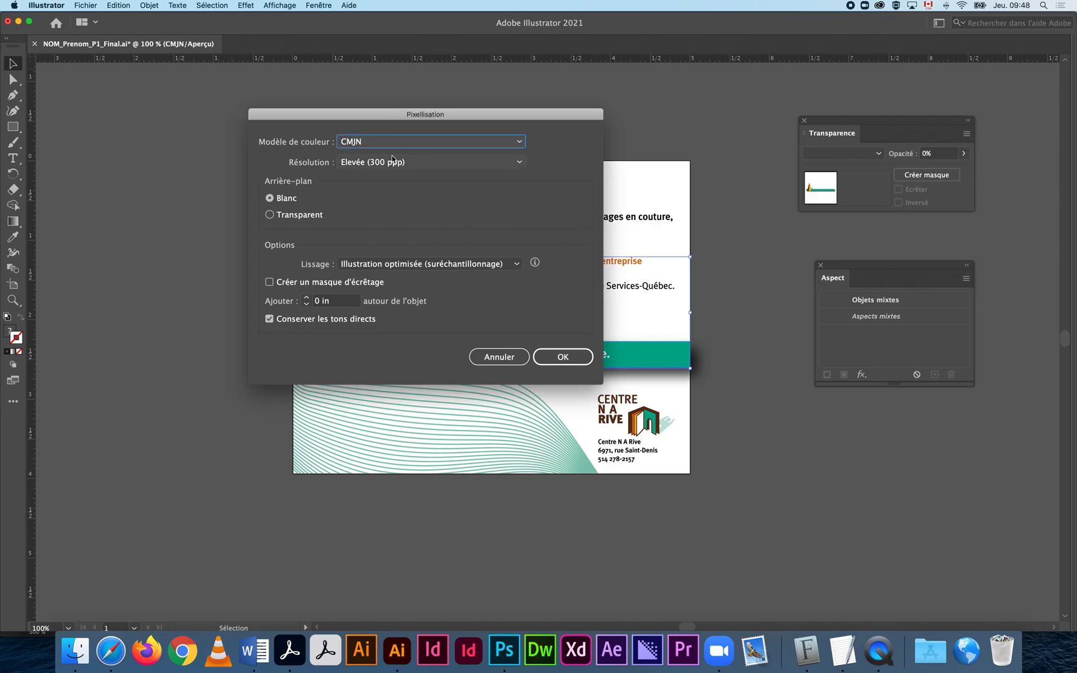
pyautogui.click(393, 164)
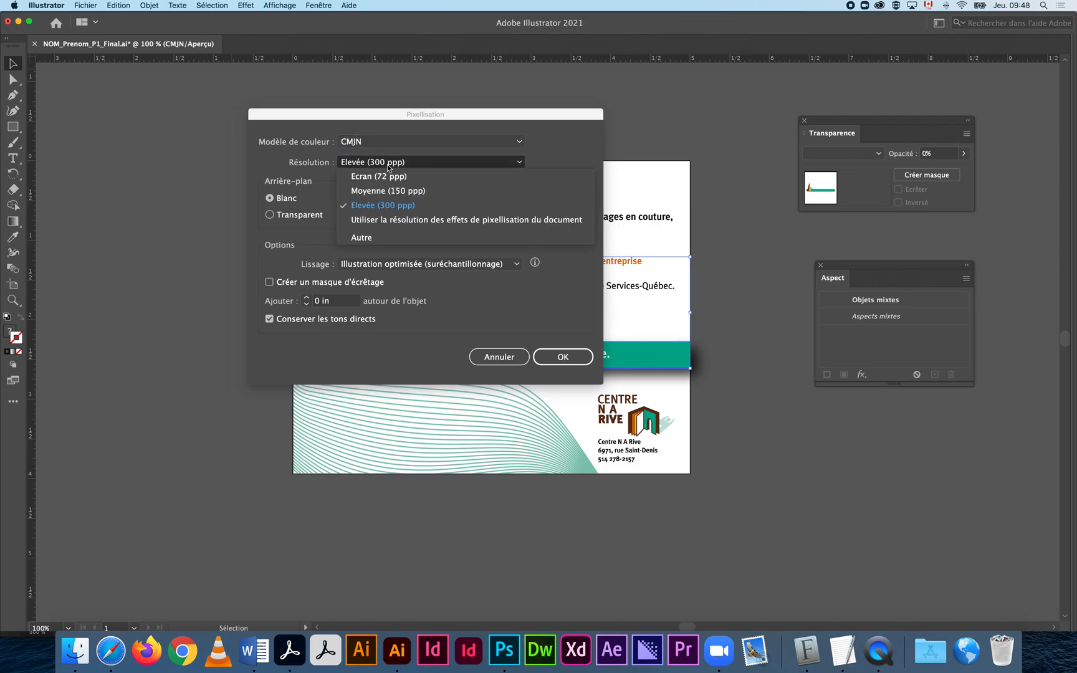
pyautogui.click(408, 205)
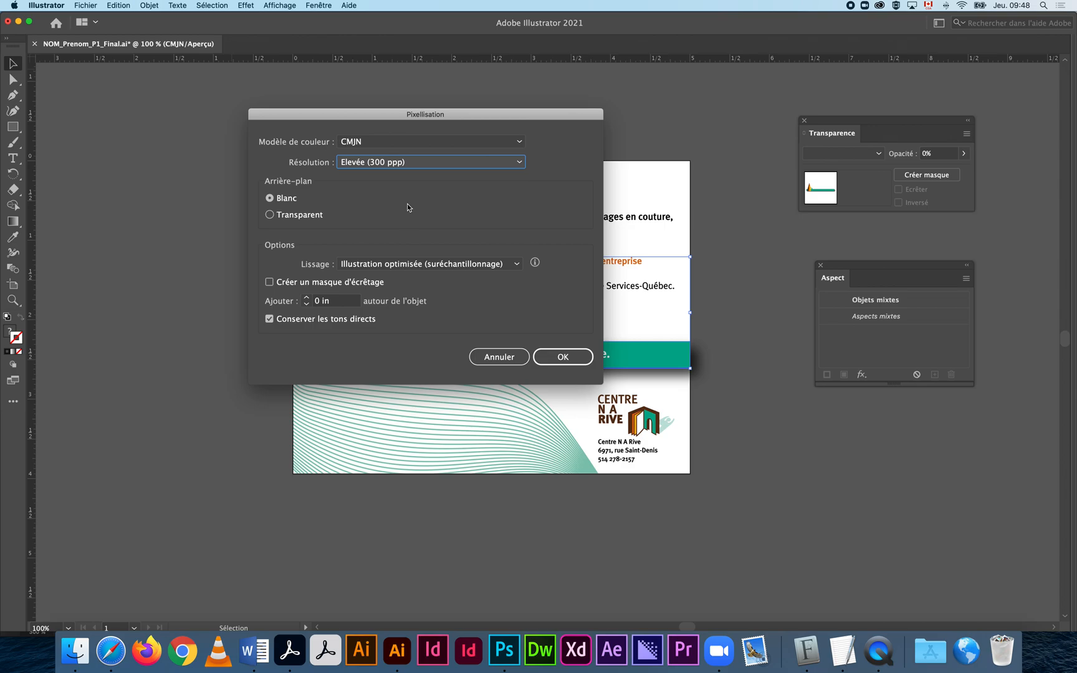
pyautogui.click(292, 203)
pyautogui.click(270, 320)
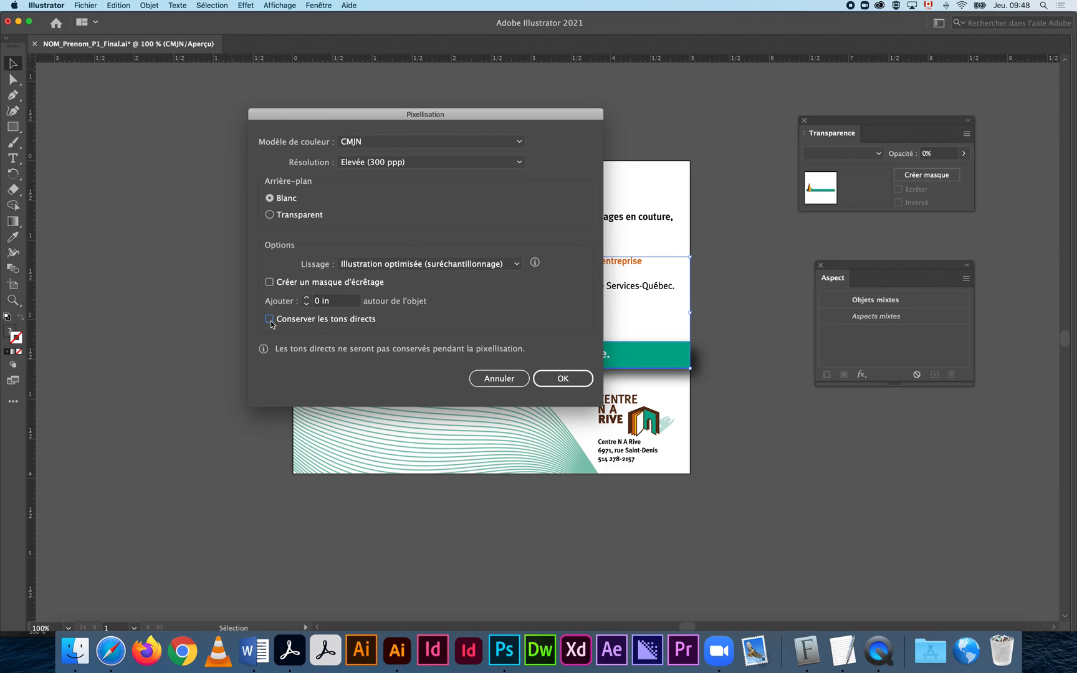
pyautogui.click(269, 319)
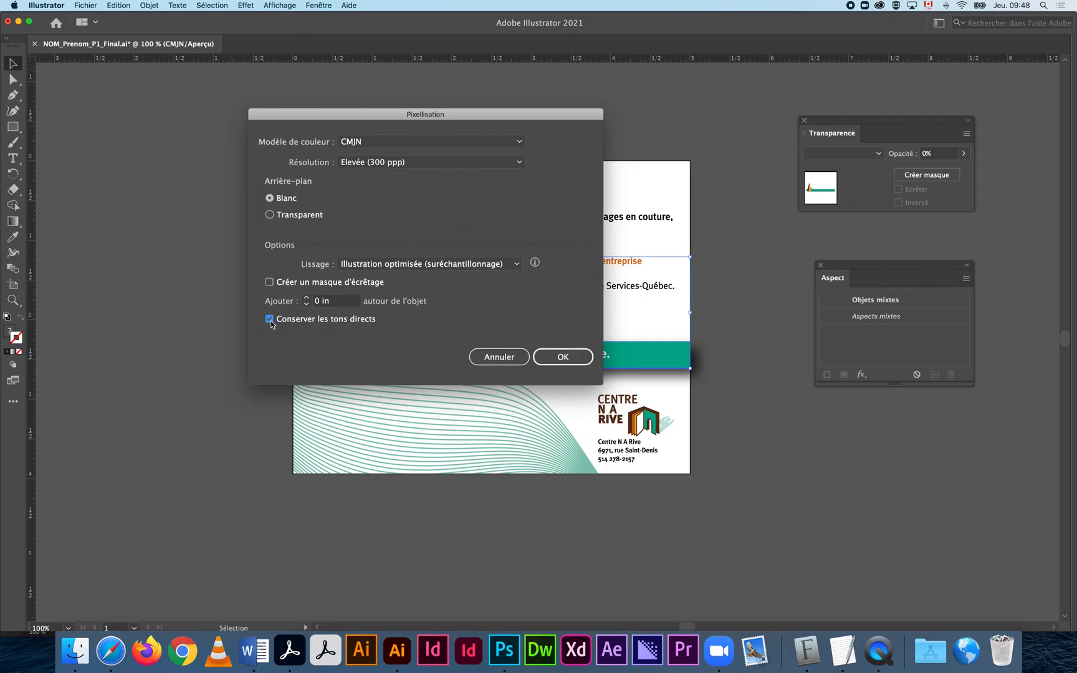
pyautogui.click(269, 320)
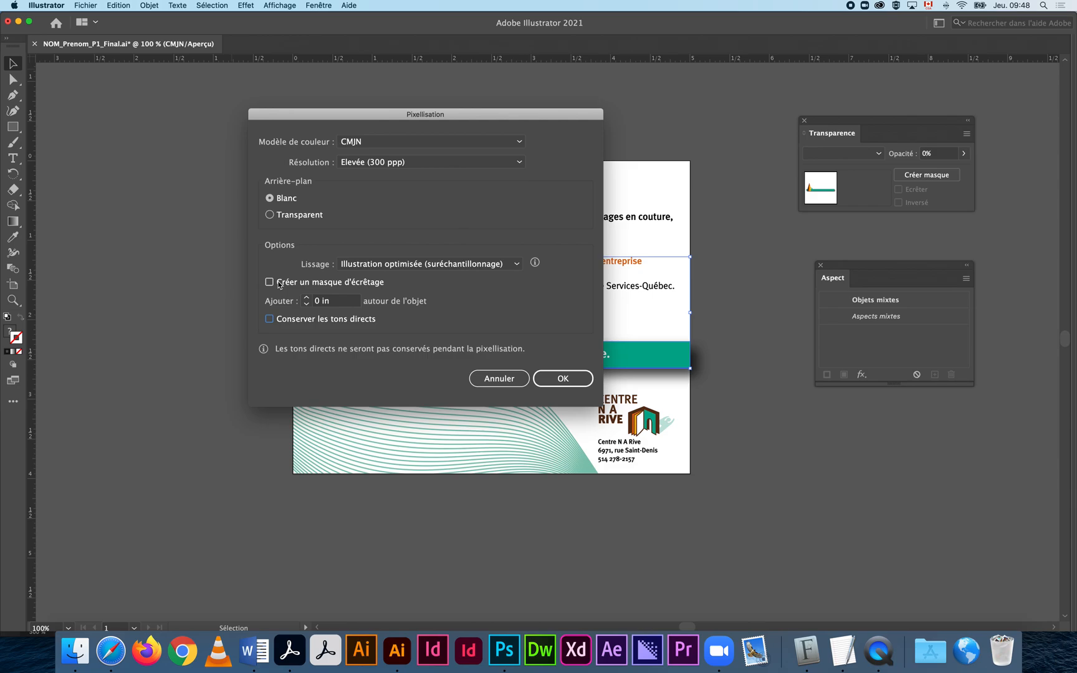
pyautogui.click(563, 379)
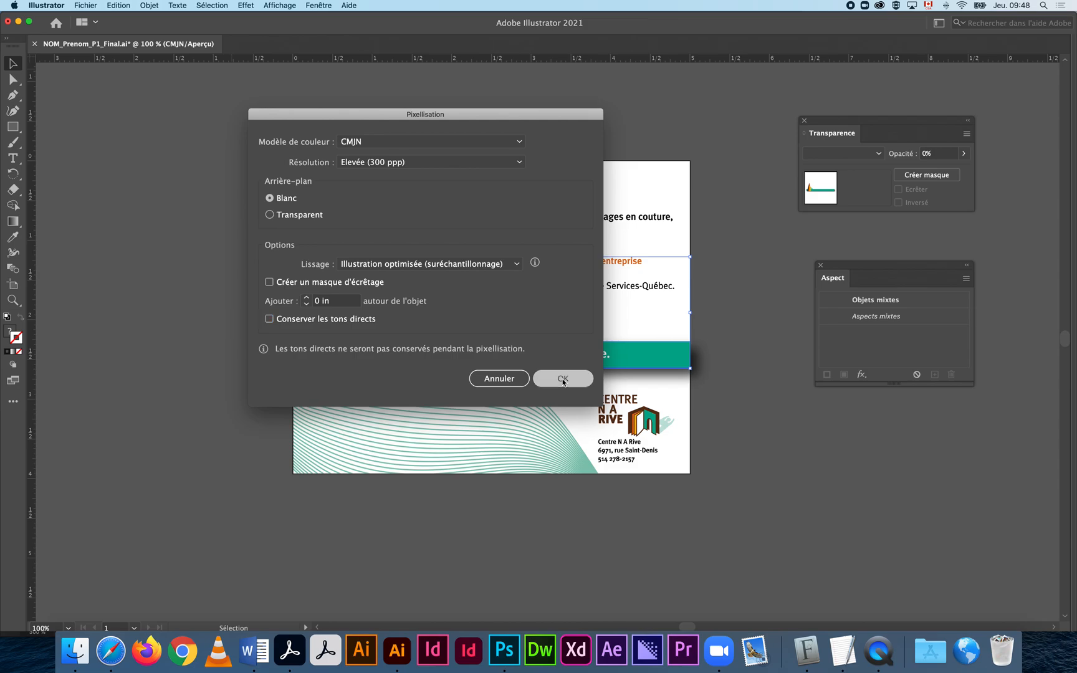
# Send the rasterized banner image to the back via Disposition > Arrière-plan, then deselect.
pyautogui.click(780, 419)
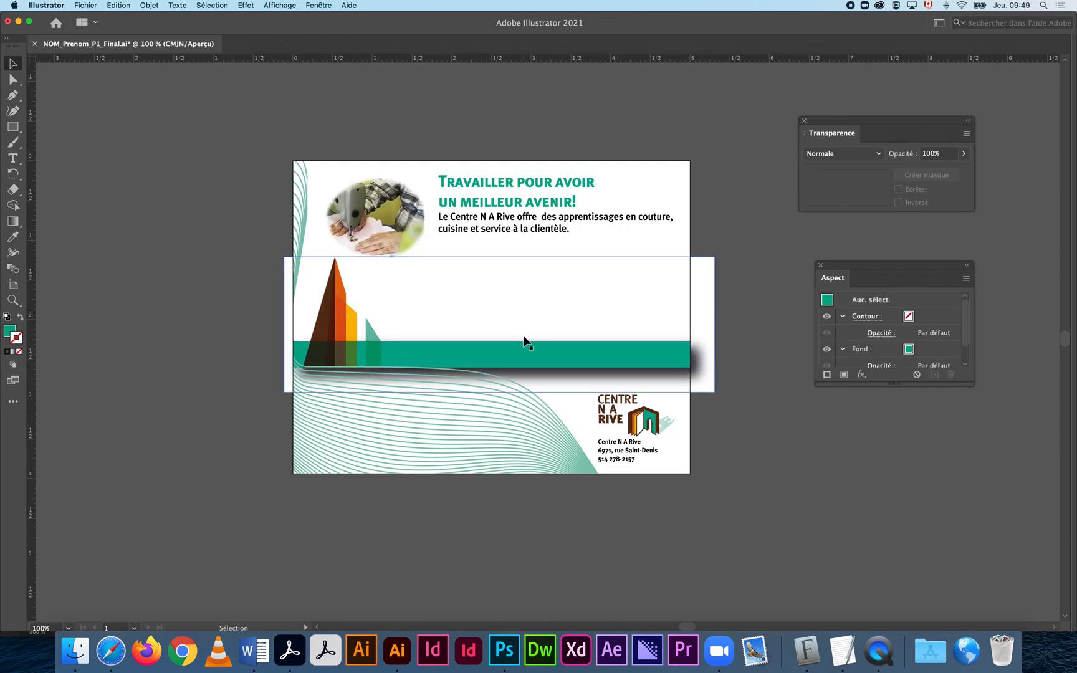
pyautogui.moveTo(500, 335); pyautogui.dragTo(525, 320)
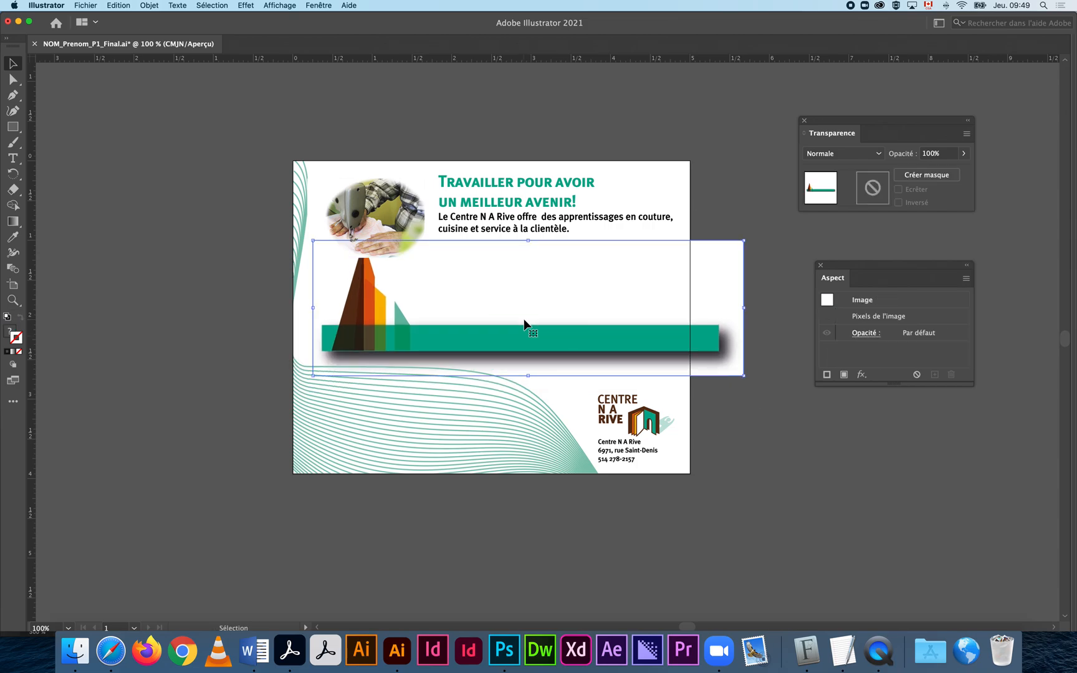
pyautogui.press('super+z')
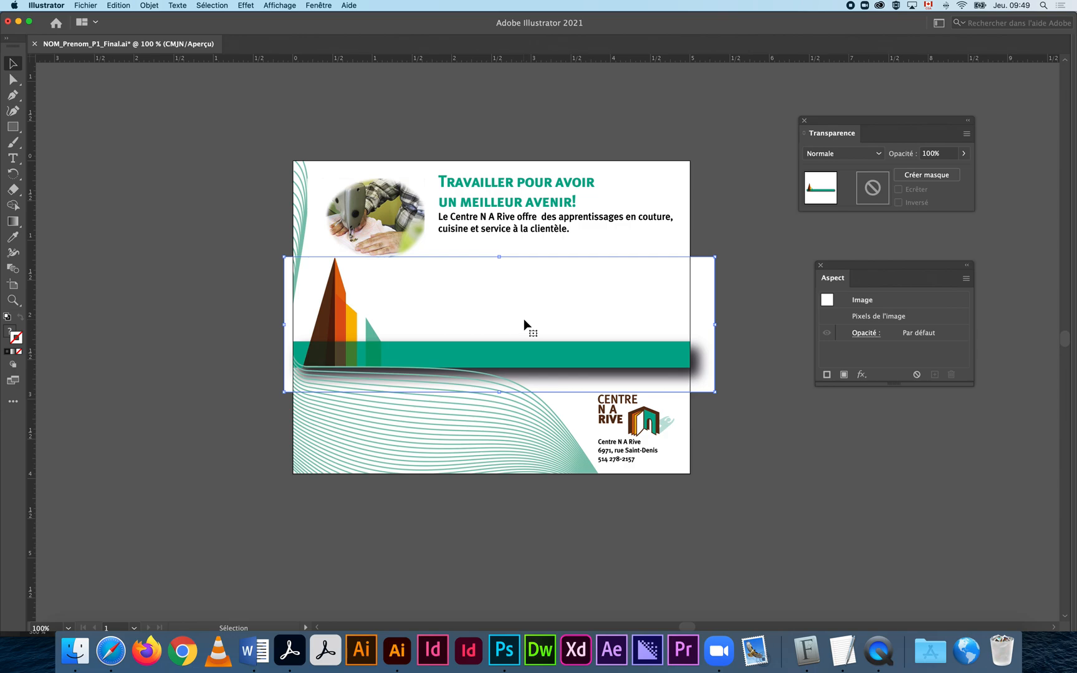
pyautogui.rightClick(524, 321)
pyautogui.moveTo(585, 424)
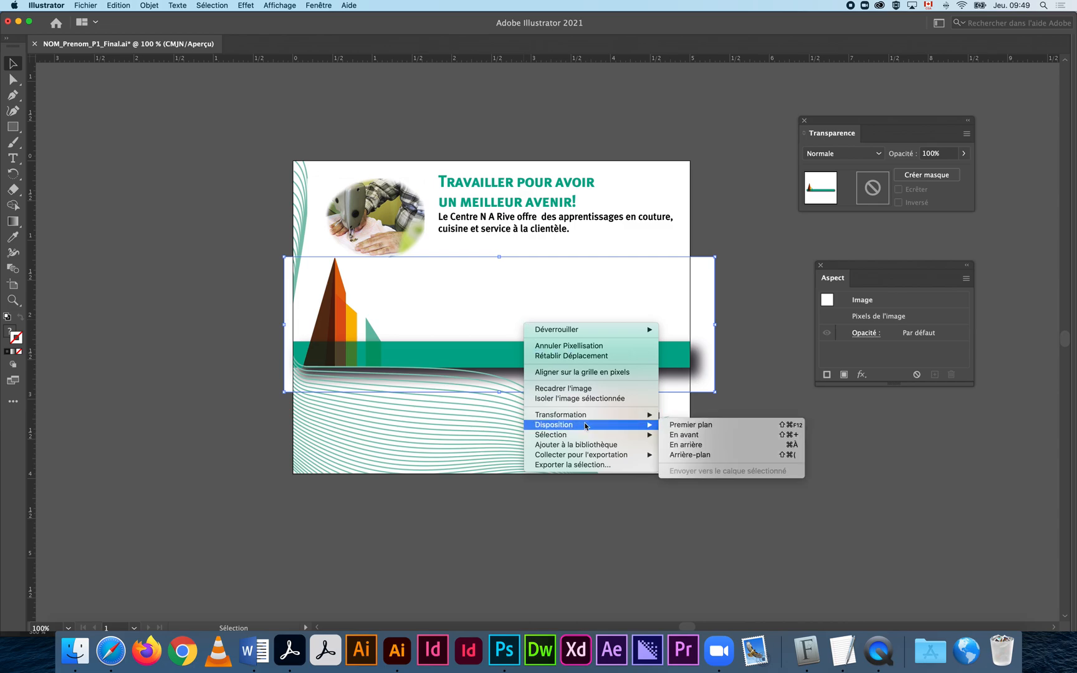
pyautogui.click(684, 454)
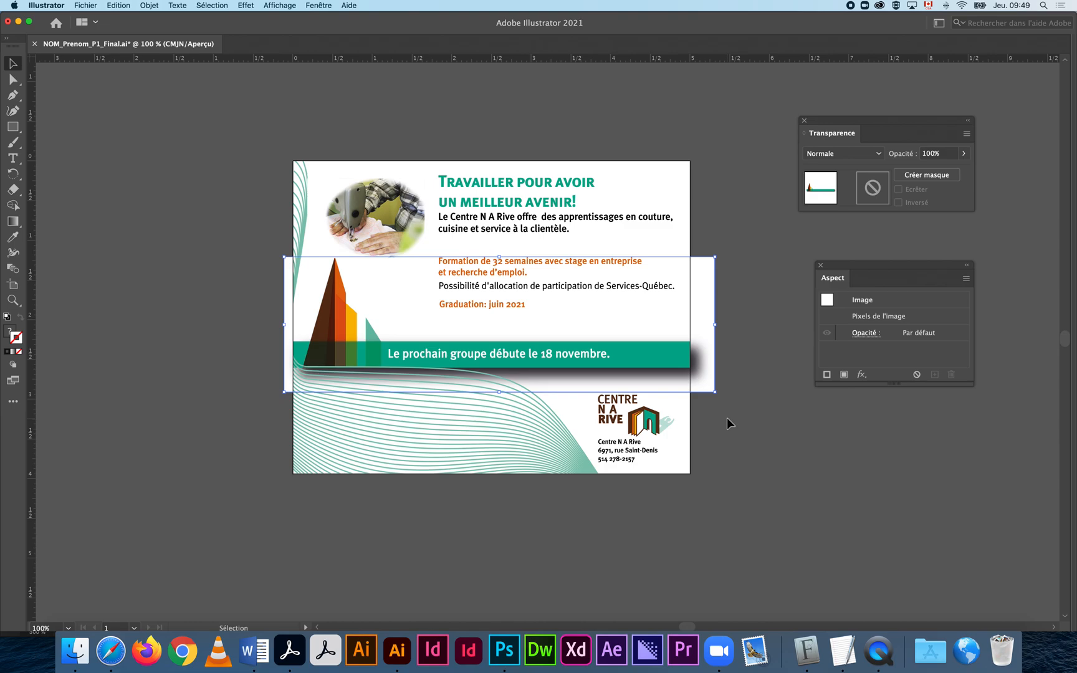
pyautogui.hscroll(-5, 727, 418)
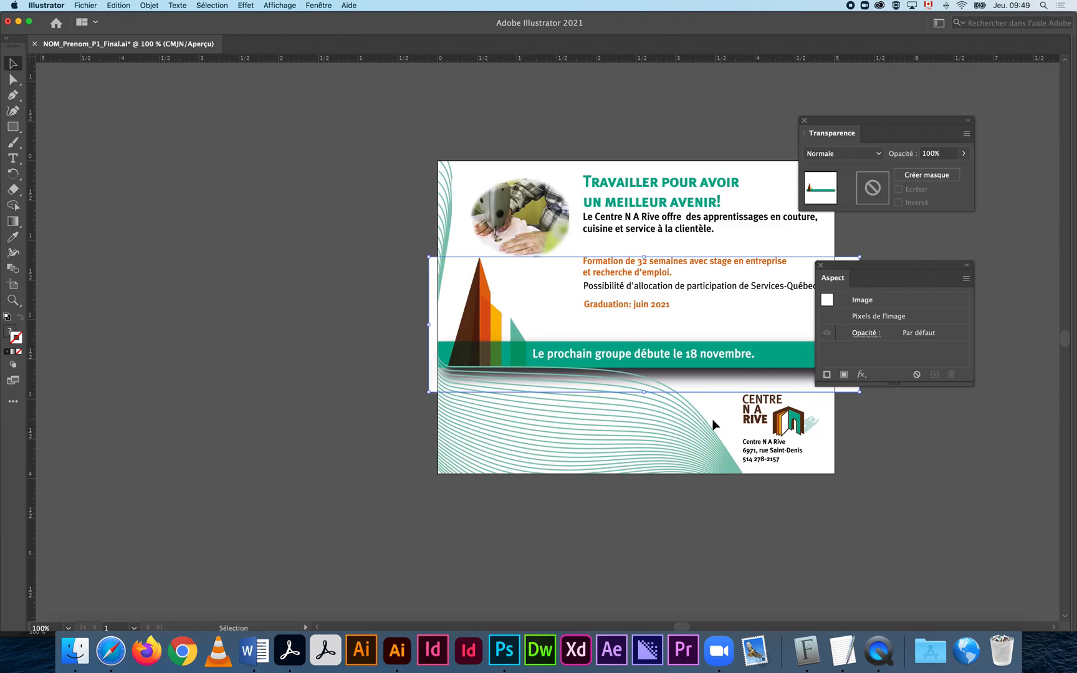
pyautogui.hscroll(1, 744, 424)
pyautogui.click(770, 424)
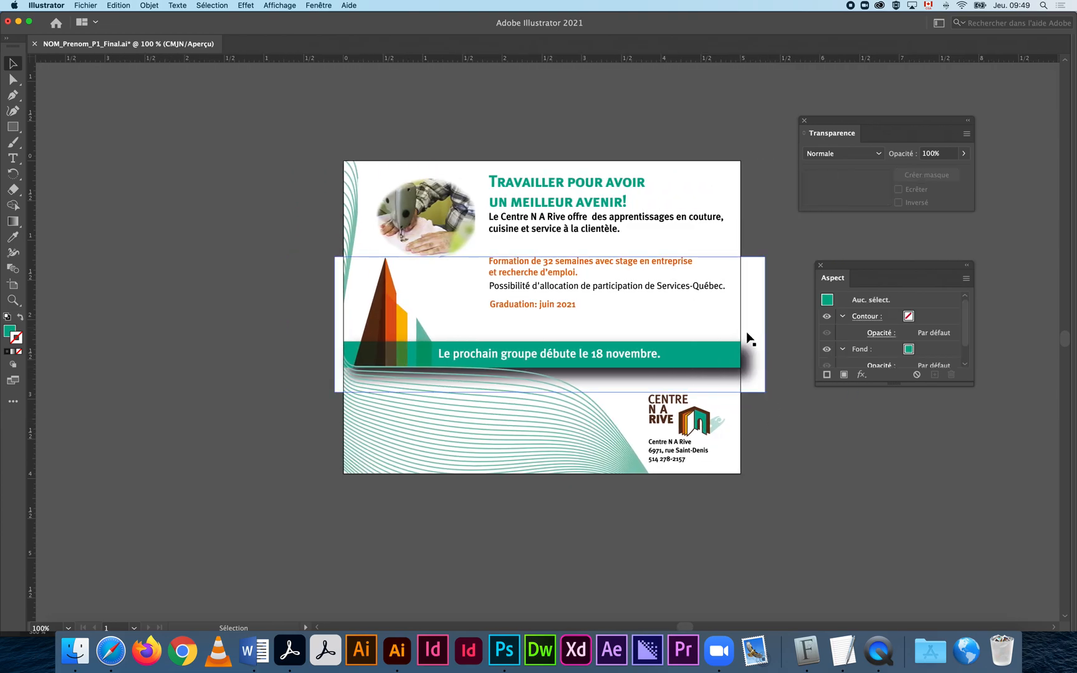
# Draw a rectangle across the artboard's middle band and clip the banner image to it.
pyautogui.click(12, 126)
pyautogui.moveTo(344, 257)
pyautogui.mouseDown()
pyautogui.moveTo(469, 312)
pyautogui.moveTo(740, 394)
pyautogui.mouseUp()
pyautogui.click(13, 63)
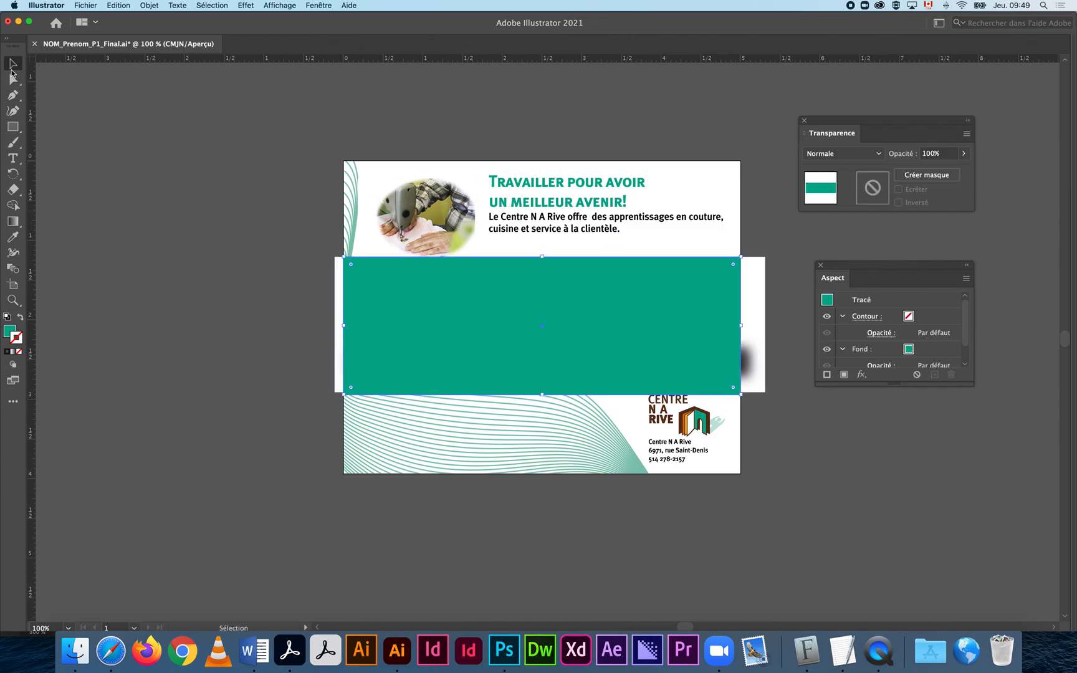
pyautogui.keyDown('shift'); pyautogui.click(762, 360); pyautogui.keyUp('shift')
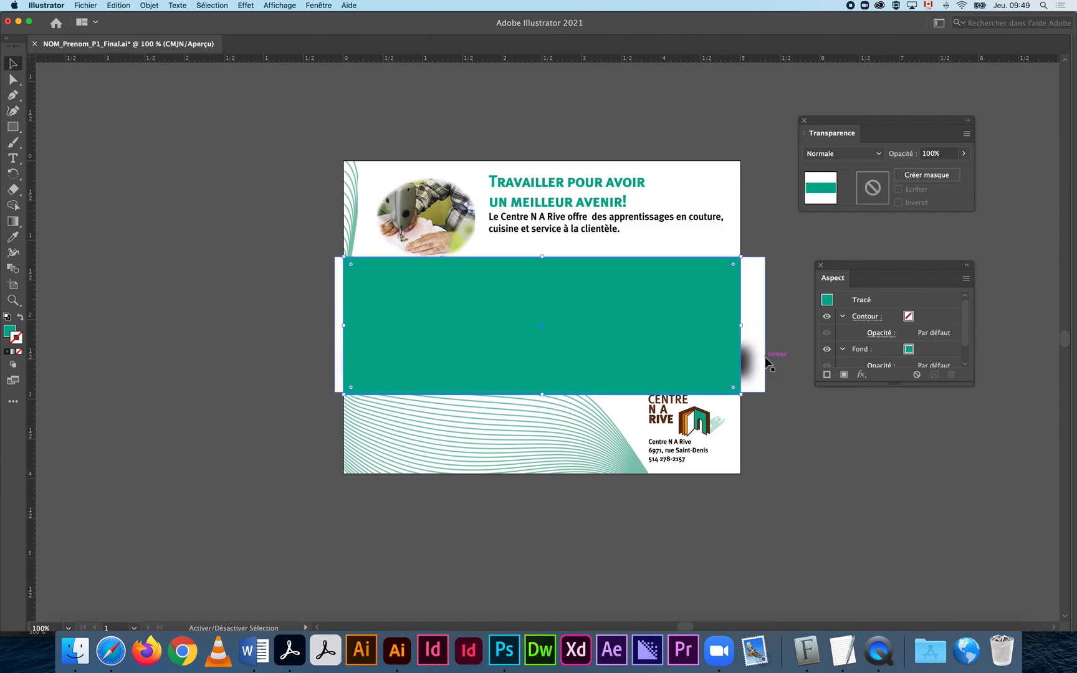
pyautogui.press('super+7')
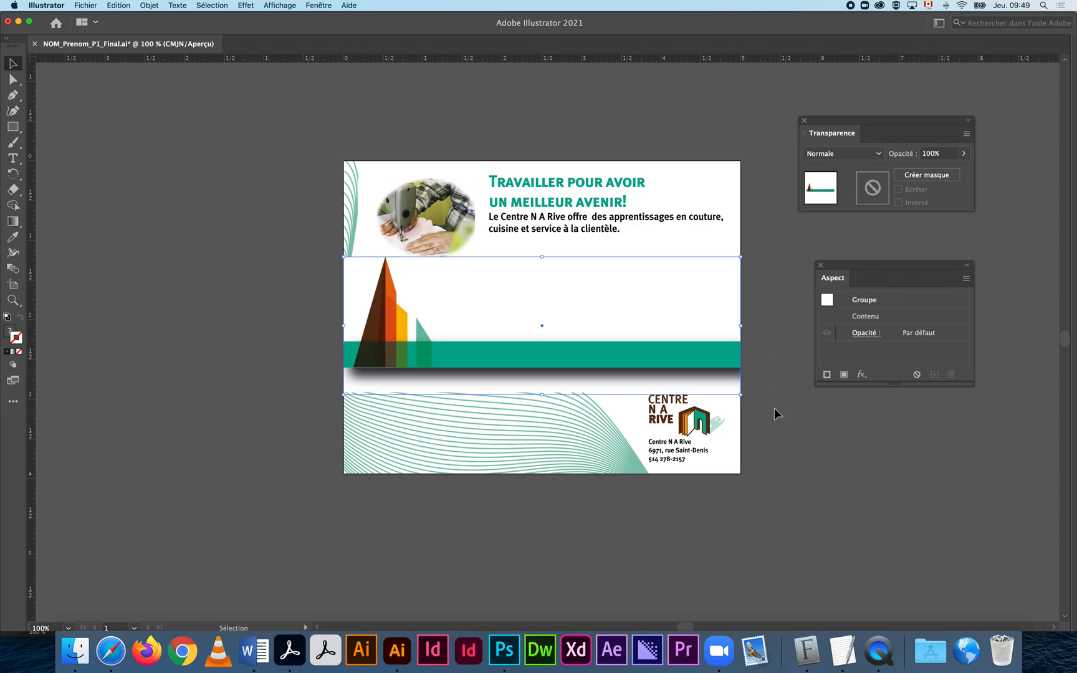
# Send the clipped banner group to the back with Disposition > Arrière-plan and deselect.
pyautogui.click(776, 420)
pyautogui.click(708, 364)
pyautogui.hscroll(1, 708, 367)
pyautogui.rightClick(708, 367)
pyautogui.moveTo(767, 512)
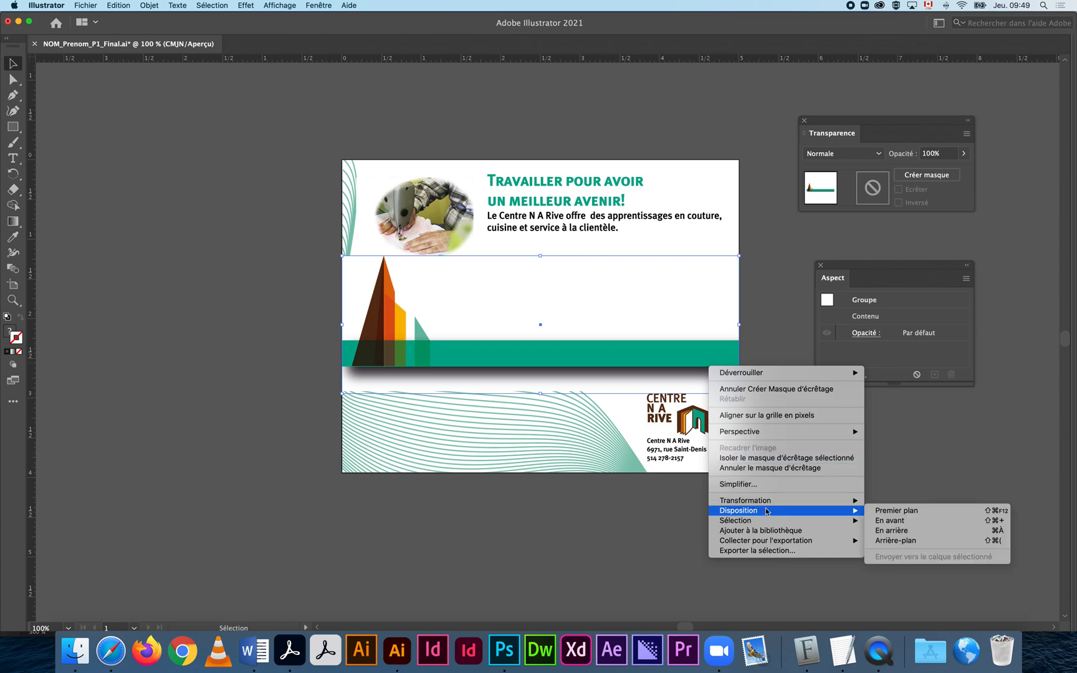
pyautogui.click(898, 540)
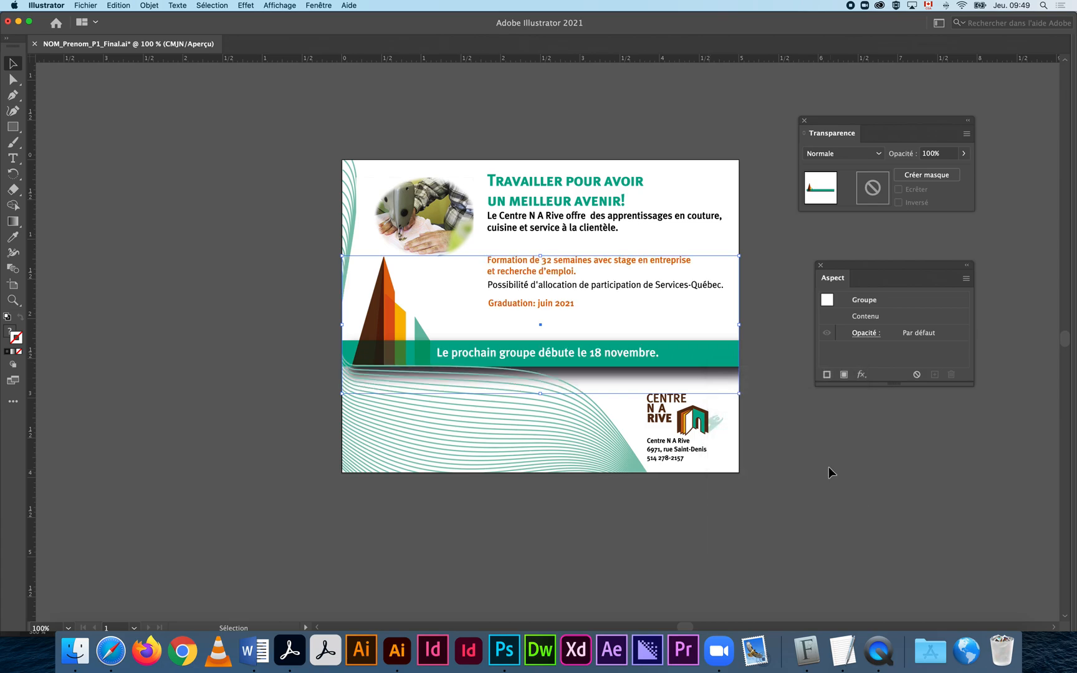
pyautogui.click(826, 465)
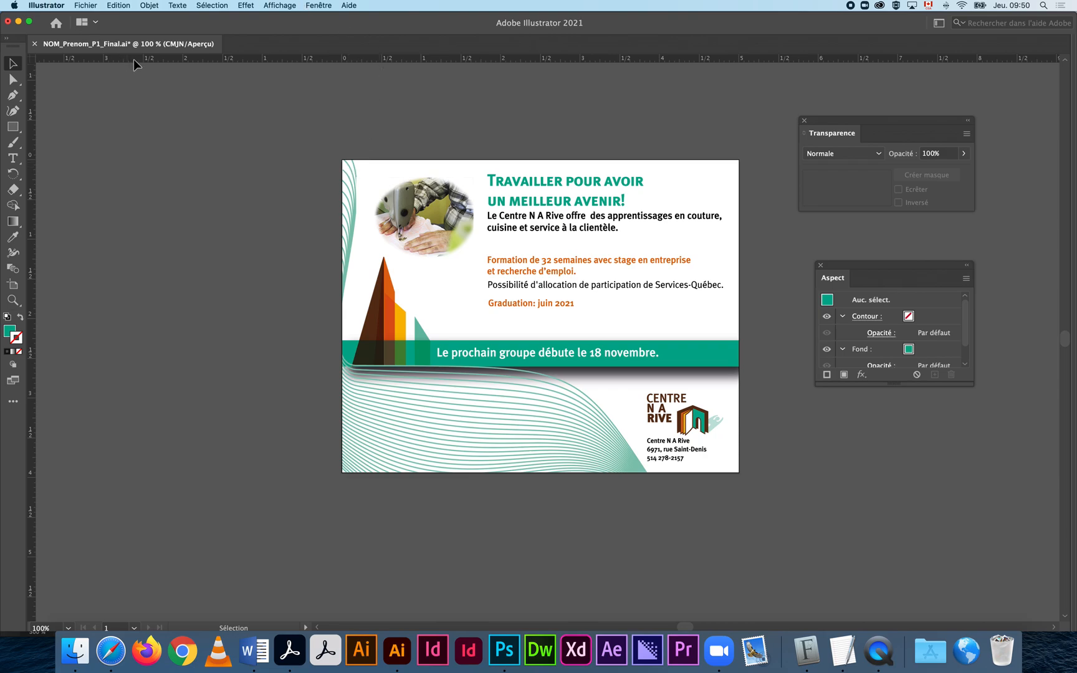
# Show the Layers panel, close Transparency, and unlock the <Ecrêter> wave-lines clip group.
pyautogui.click(329, 5)
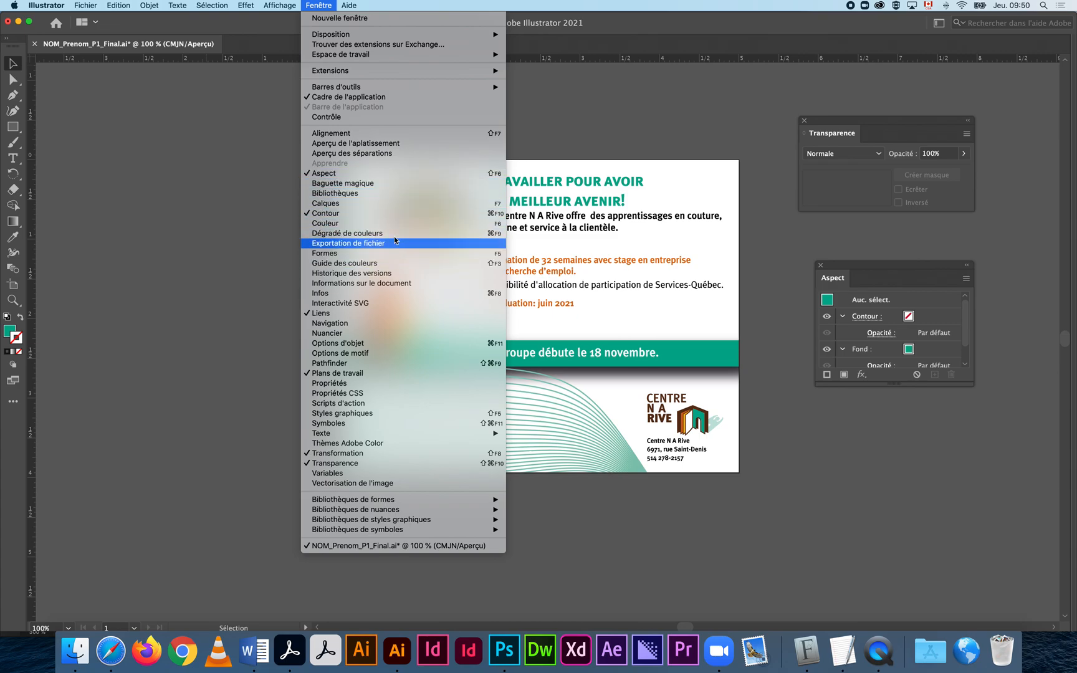
pyautogui.click(392, 204)
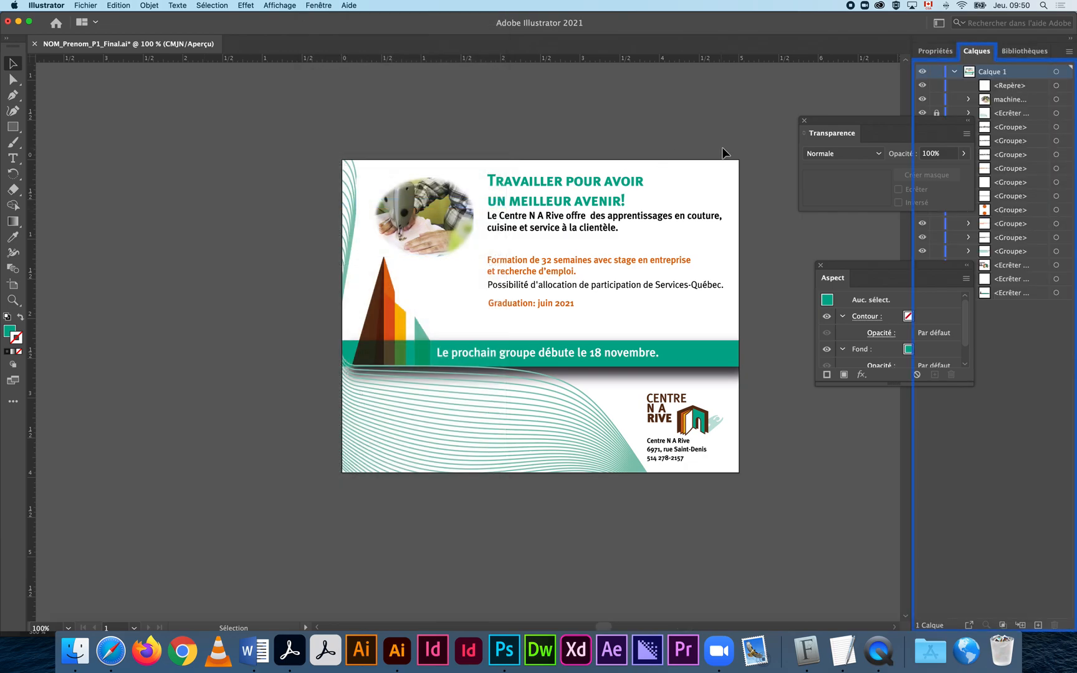
pyautogui.click(804, 121)
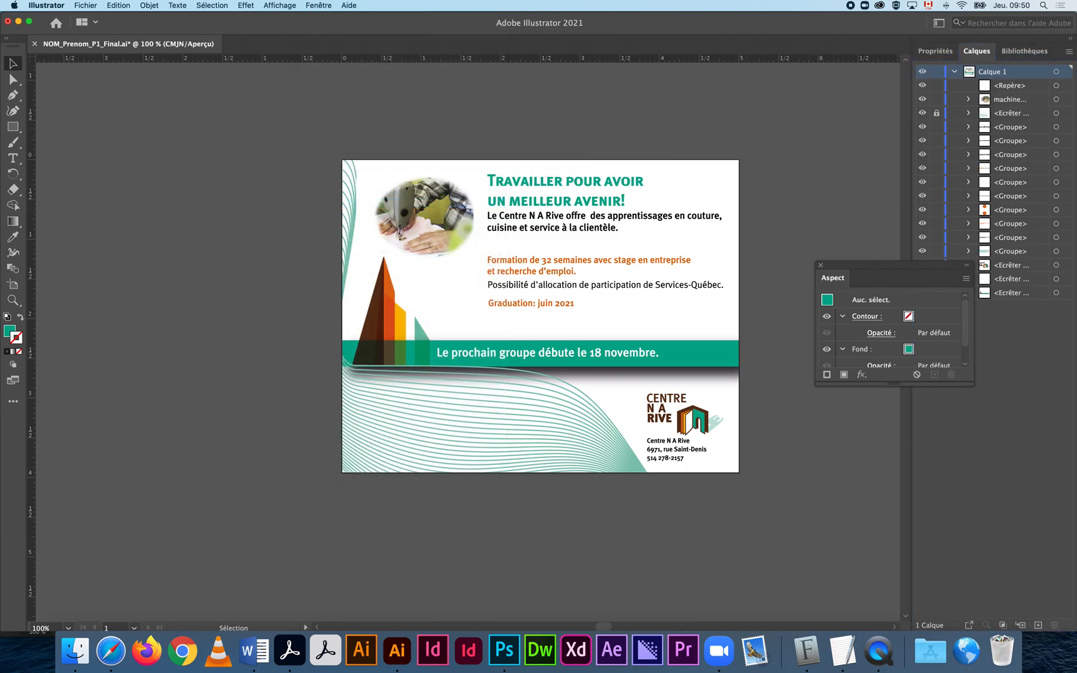
pyautogui.moveTo(940, 266); pyautogui.dragTo(104, 151)
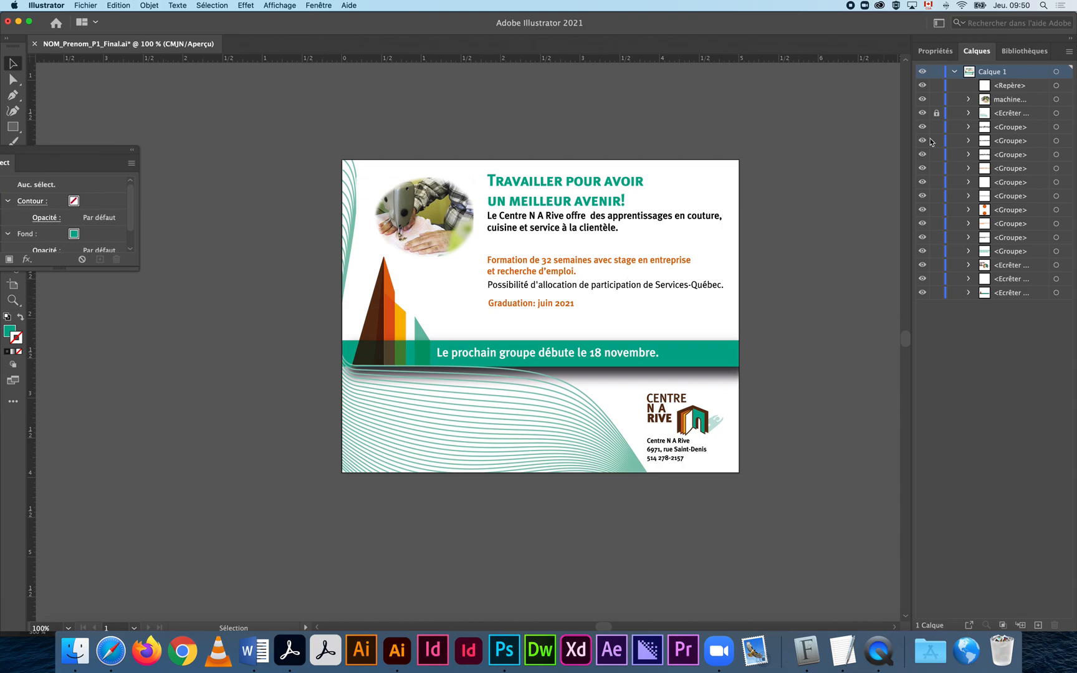
pyautogui.click(937, 113)
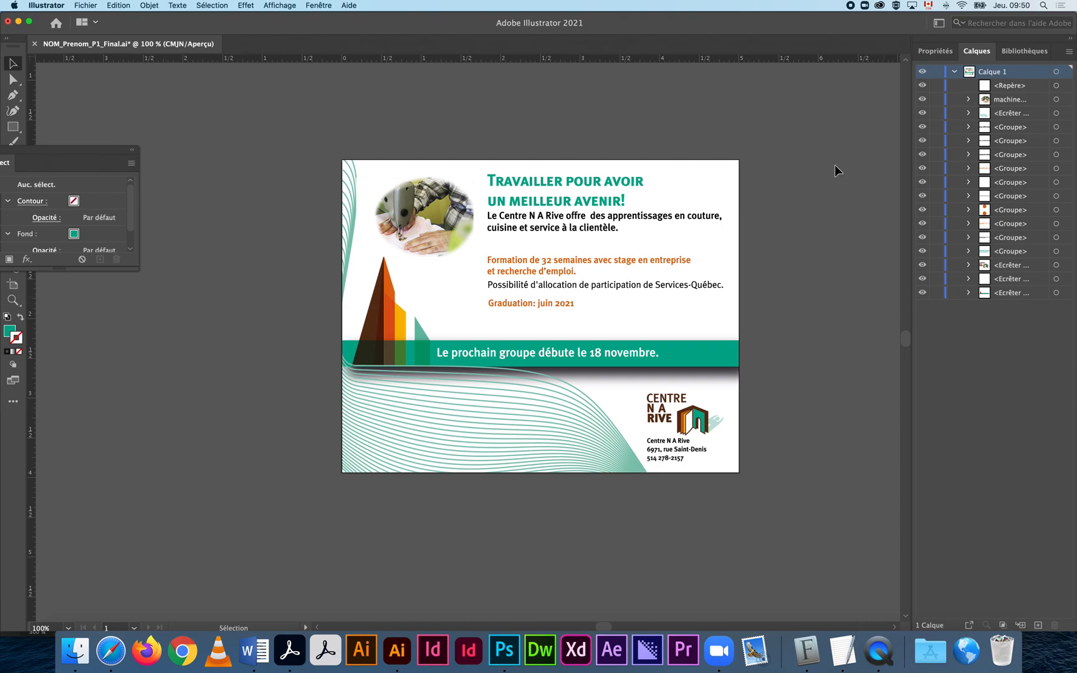
# Isolate the clip group and then its wave blend; a trial spine move is undone.
pyautogui.click(493, 410)
pyautogui.doubleClick(492, 410)
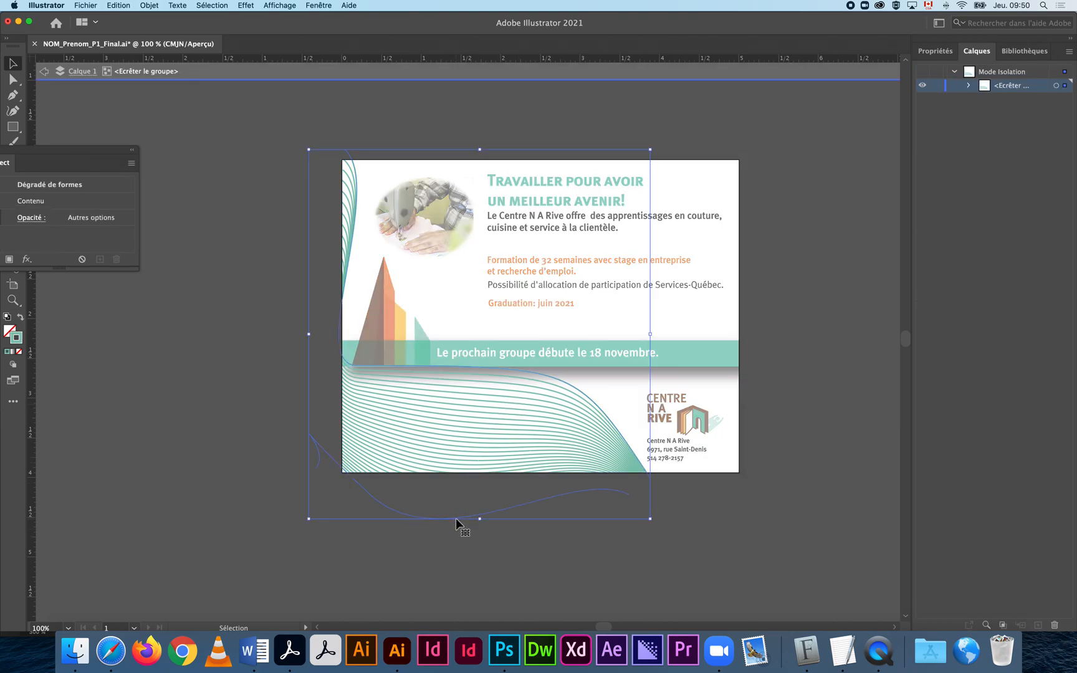
pyautogui.doubleClick(455, 518)
pyautogui.click(455, 518)
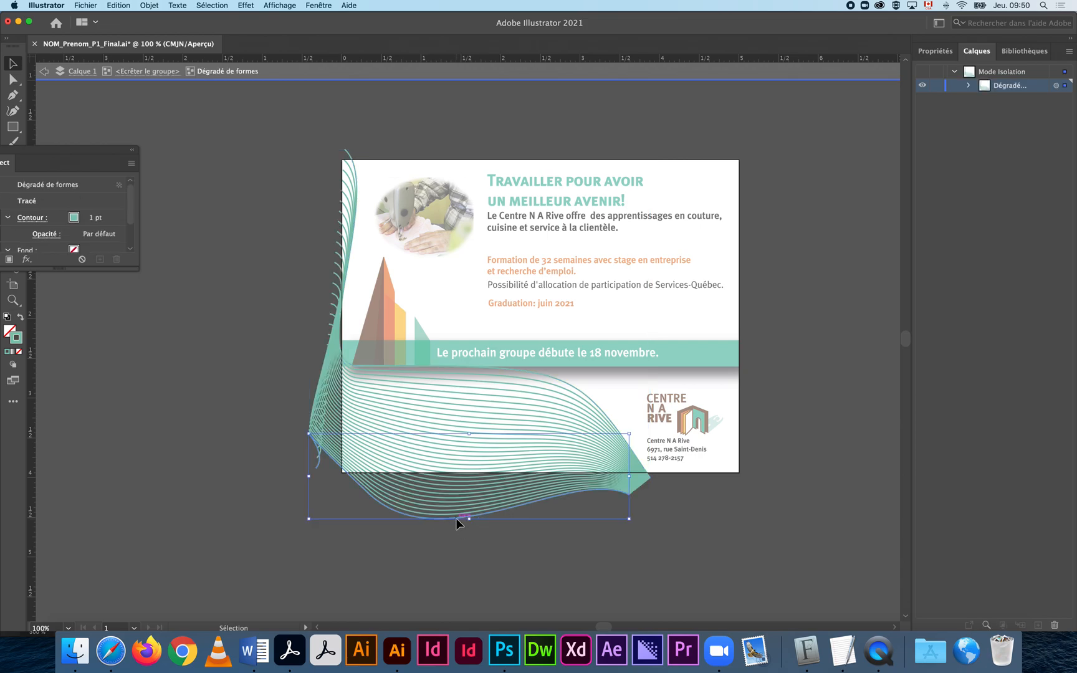
pyautogui.moveTo(456, 518); pyautogui.dragTo(454, 541)
pyautogui.press('super+z')
# Check the artwork in outline view and select the whole wave blend.
pyautogui.press('a')
pyautogui.press('super+y')
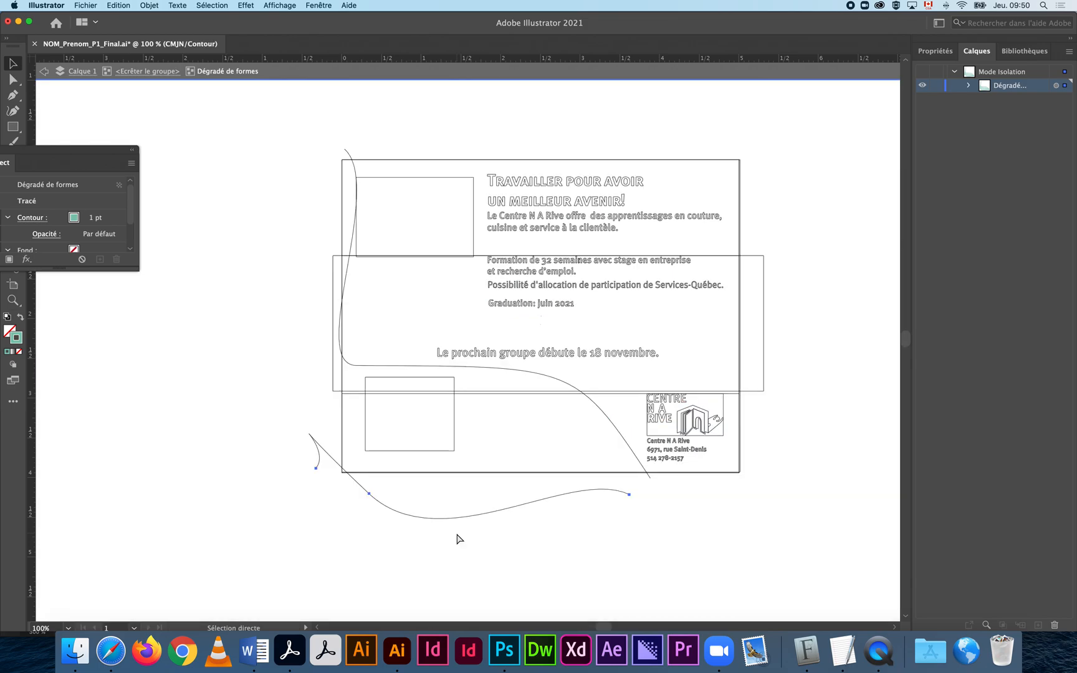
pyautogui.press('super+y')
pyautogui.press('v')
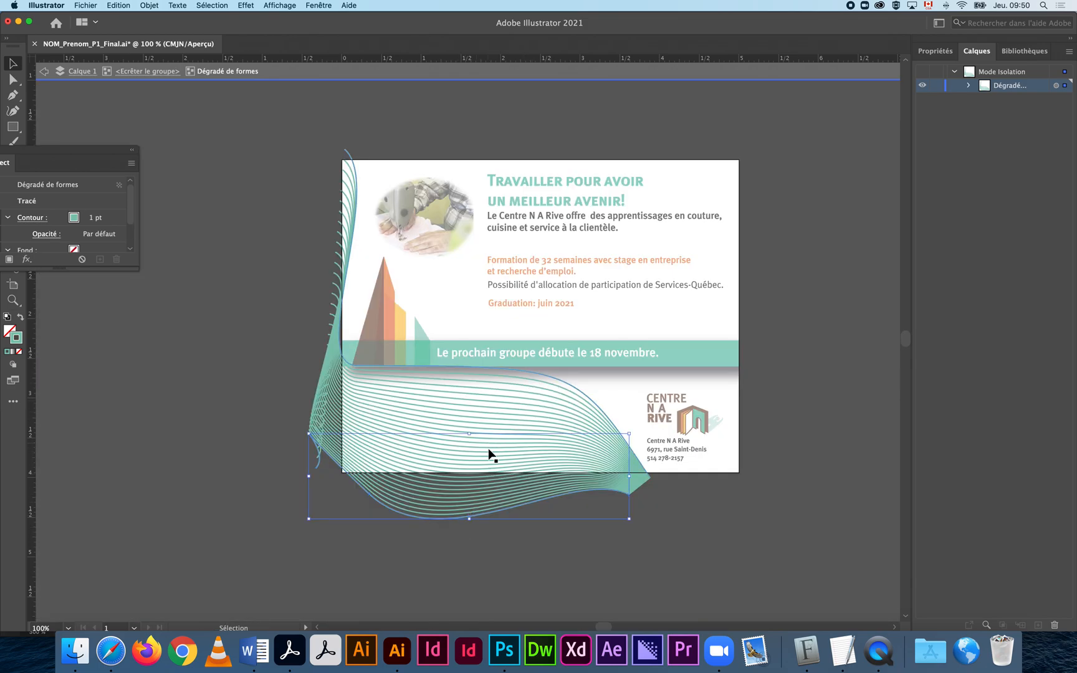
pyautogui.click(559, 564)
pyautogui.click(513, 488)
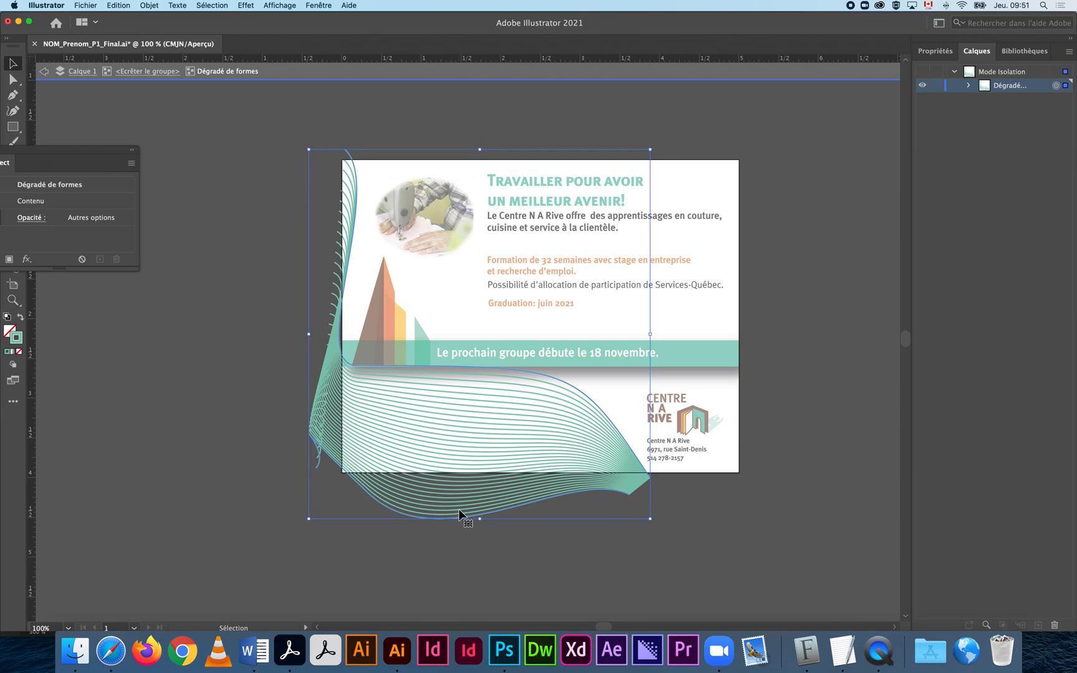
pyautogui.press('super+y')
pyautogui.press('super+y')
# Expand the wave blend into separate paths with Object > Expand and check them in outline view.
pyautogui.click(157, 8)
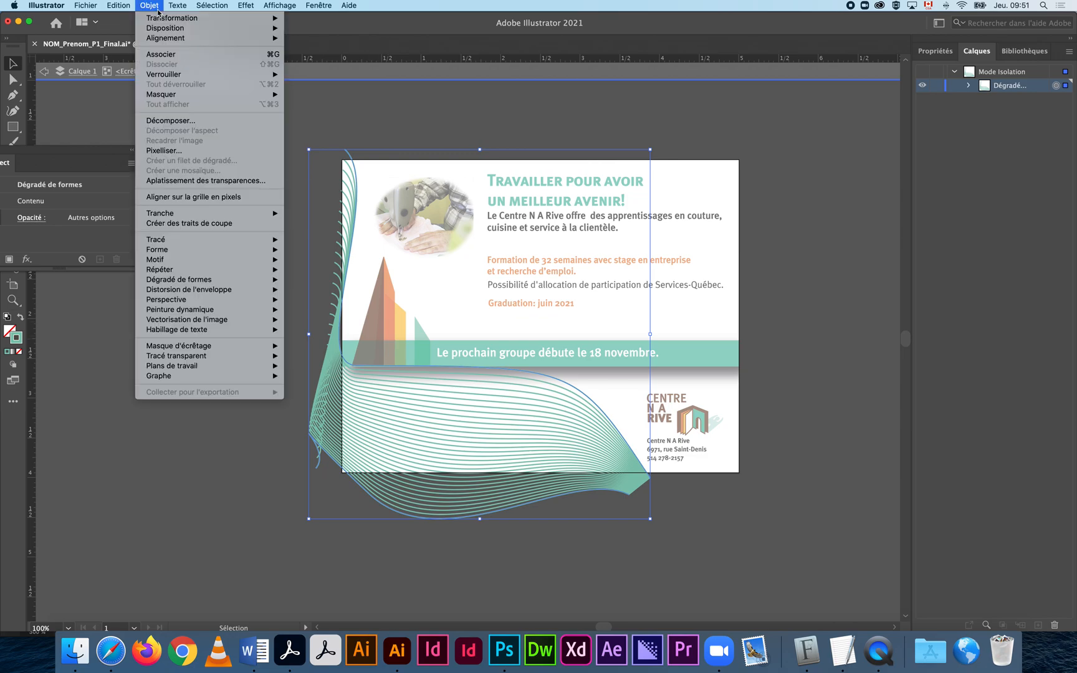
pyautogui.click(218, 121)
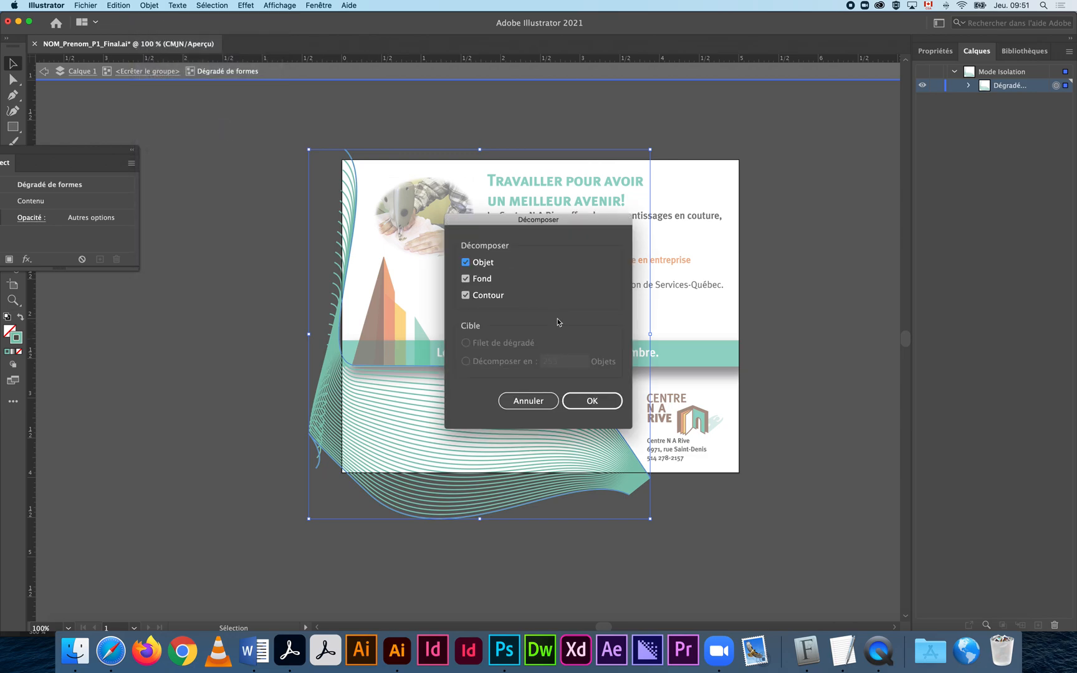
pyautogui.click(590, 402)
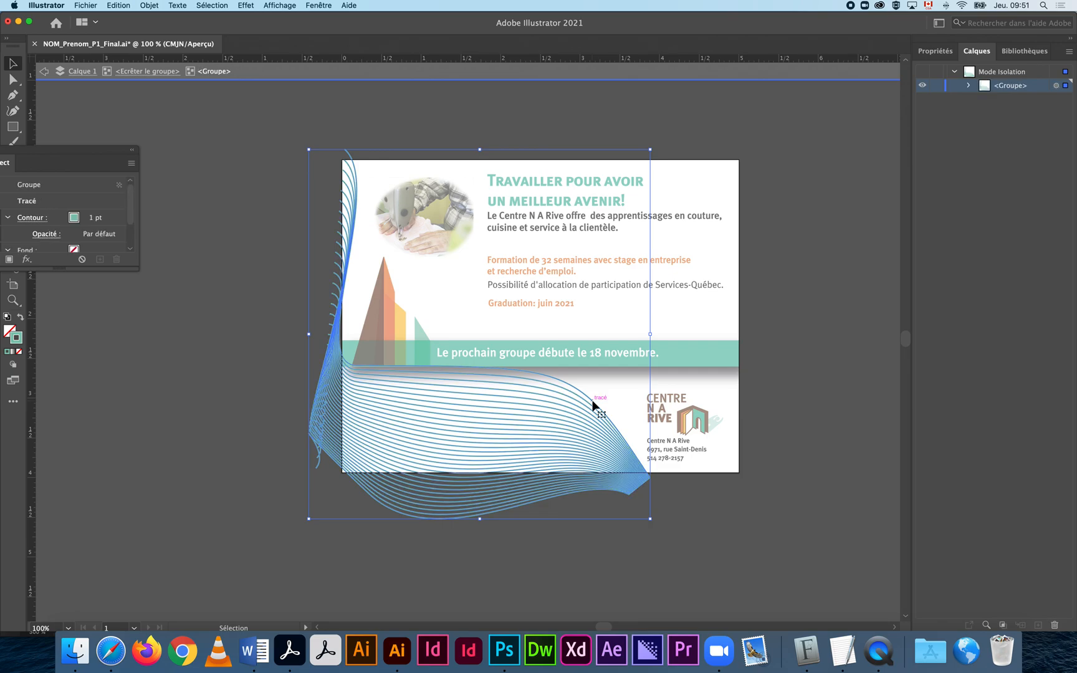
pyautogui.click(713, 502)
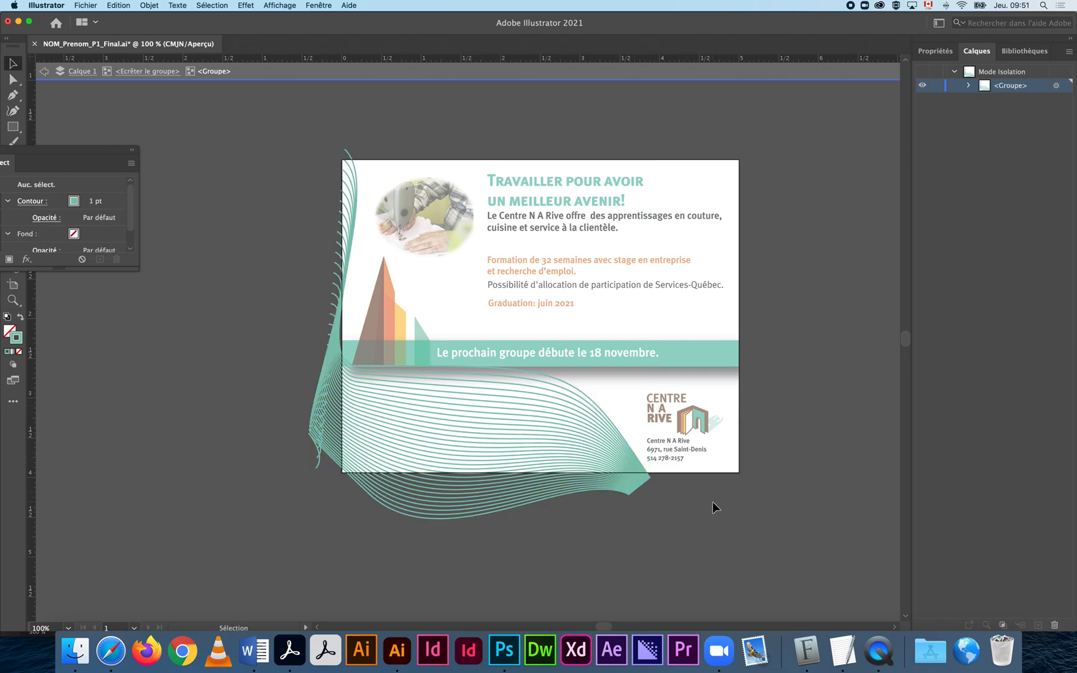
pyautogui.press('a')
pyautogui.hotkey('ctrl', 'y')
pyautogui.hotkey('ctrl', 'y')
pyautogui.press('v')
# Step back up through the breadcrumbs to Calque 1, exiting isolation mode.
pyautogui.click(144, 70)
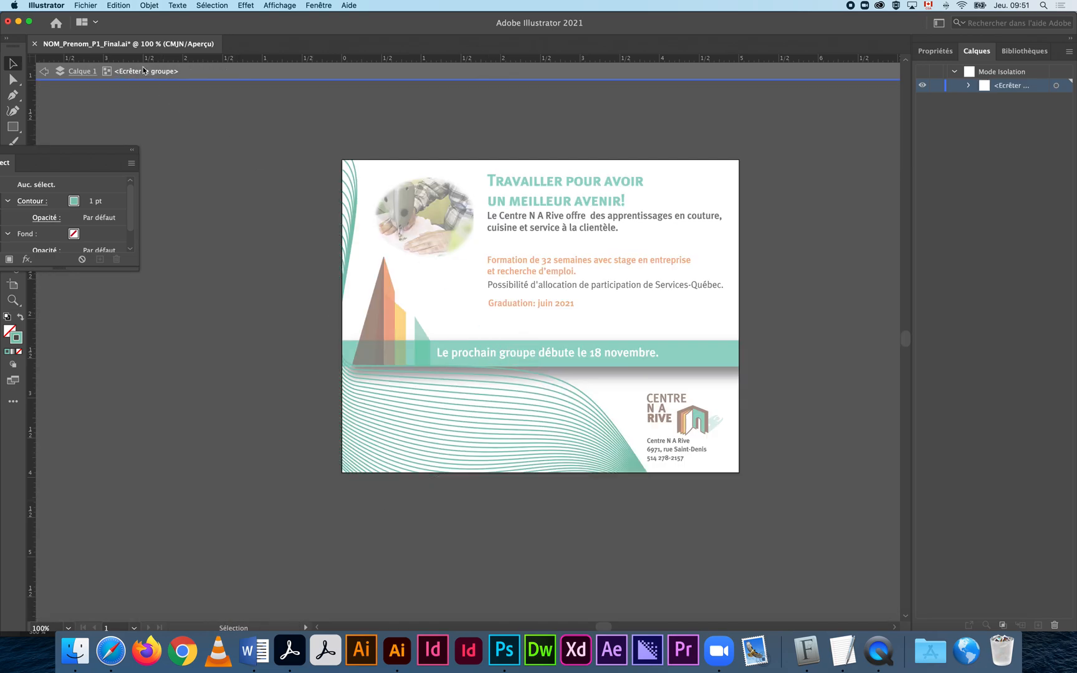
pyautogui.click(88, 72)
pyautogui.click(45, 72)
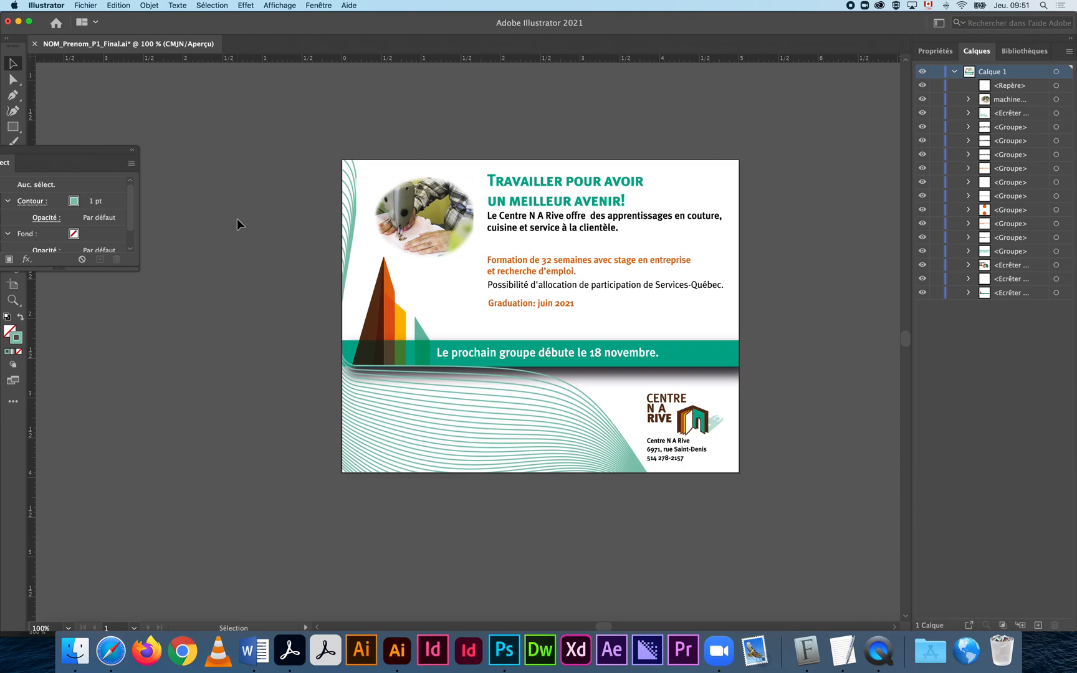
# Switch to outline view and select the wave-line clipping group, restoring an accidental deletion.
pyautogui.moveTo(66, 154); pyautogui.dragTo(191, 314)
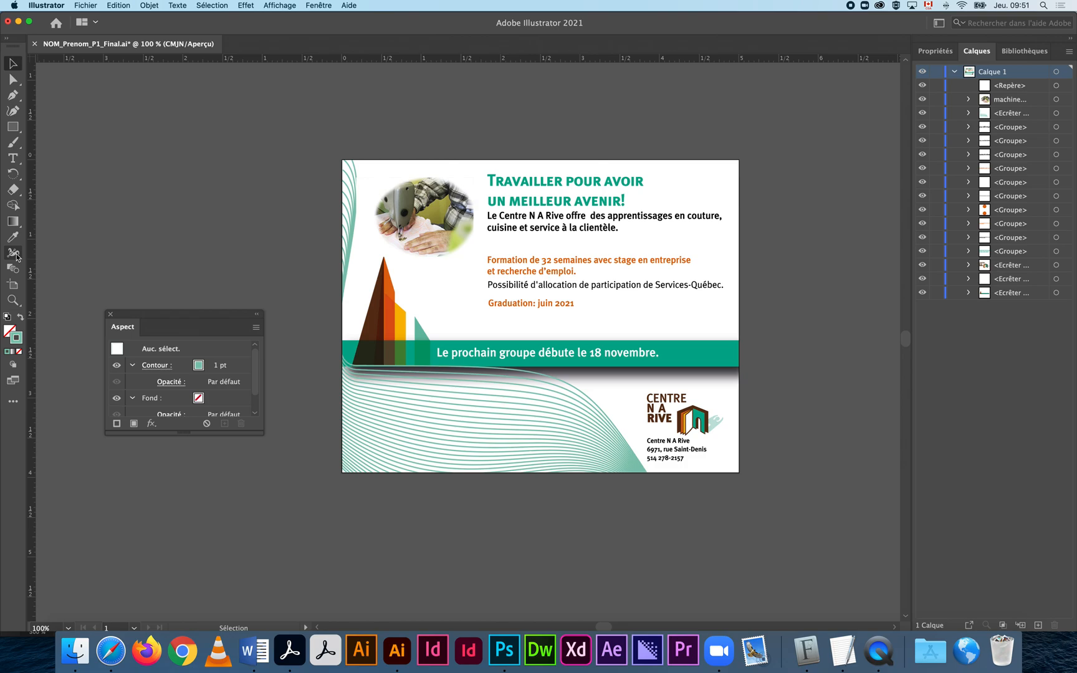
pyautogui.press('super+y')
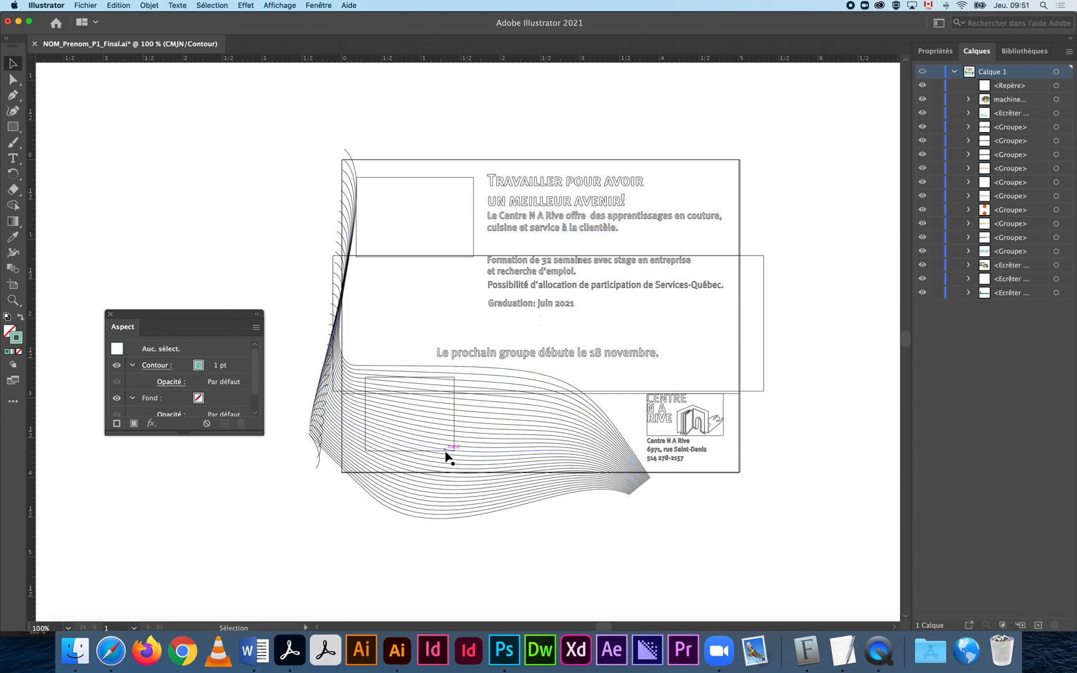
pyautogui.click(372, 380)
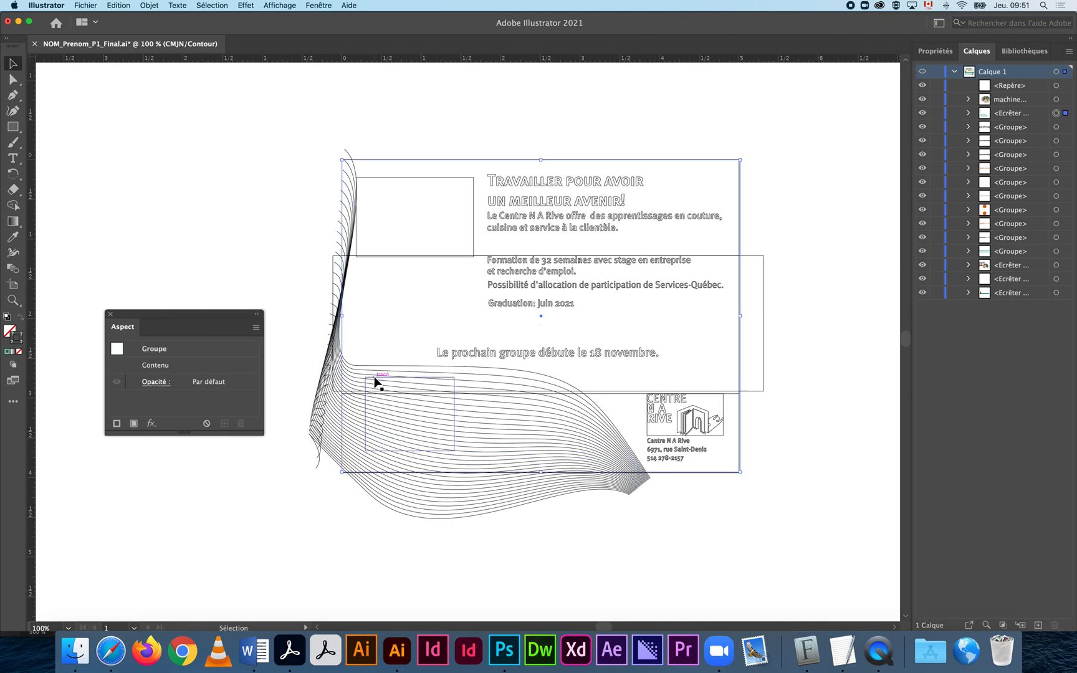
pyautogui.press('Delete')
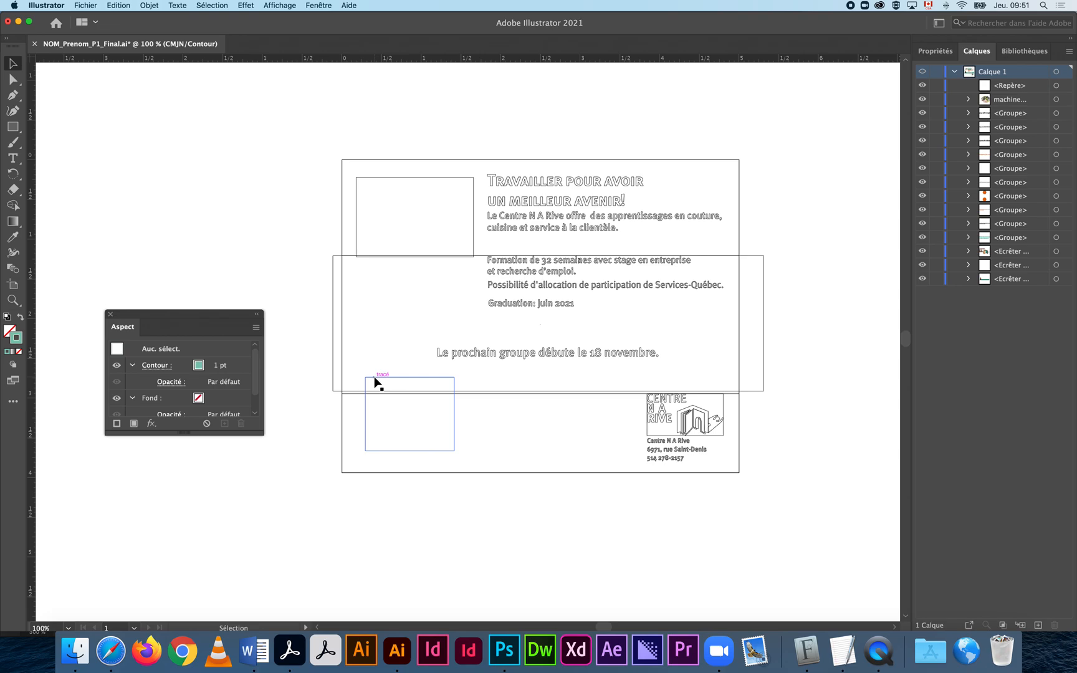
pyautogui.press('super+z')
pyautogui.click(320, 353)
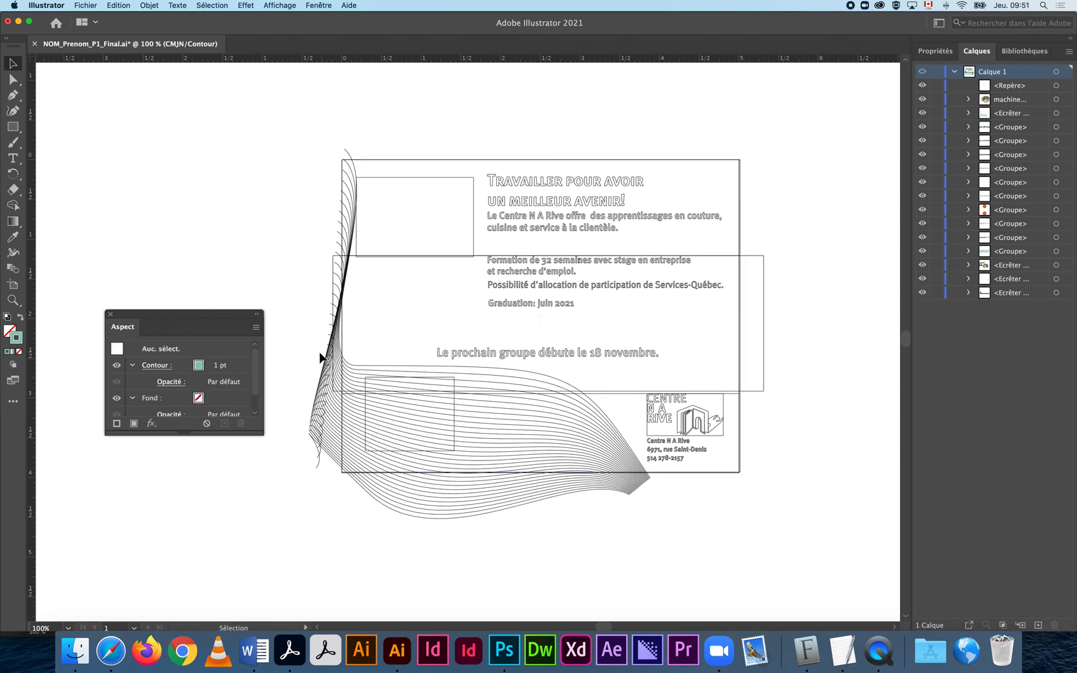
pyautogui.click(405, 382)
# Lock the wave-line clipping group, delete the small stray rectangle, and return to Preview.
pyautogui.press('a')
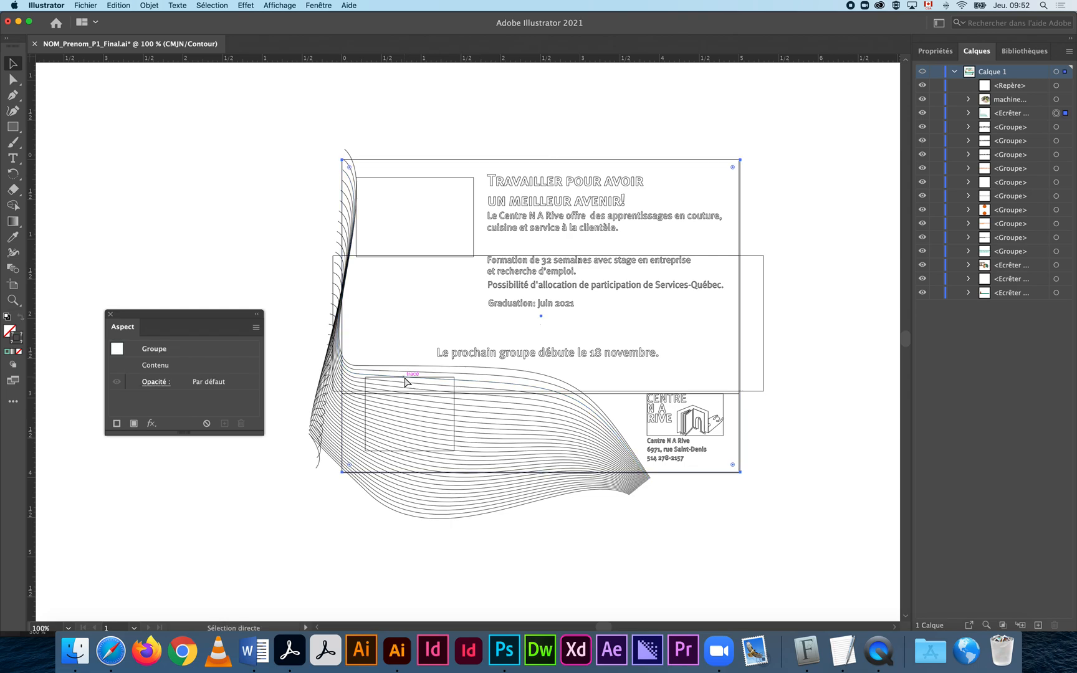
pyautogui.press('super+2')
pyautogui.click(406, 381)
pyautogui.press('Delete')
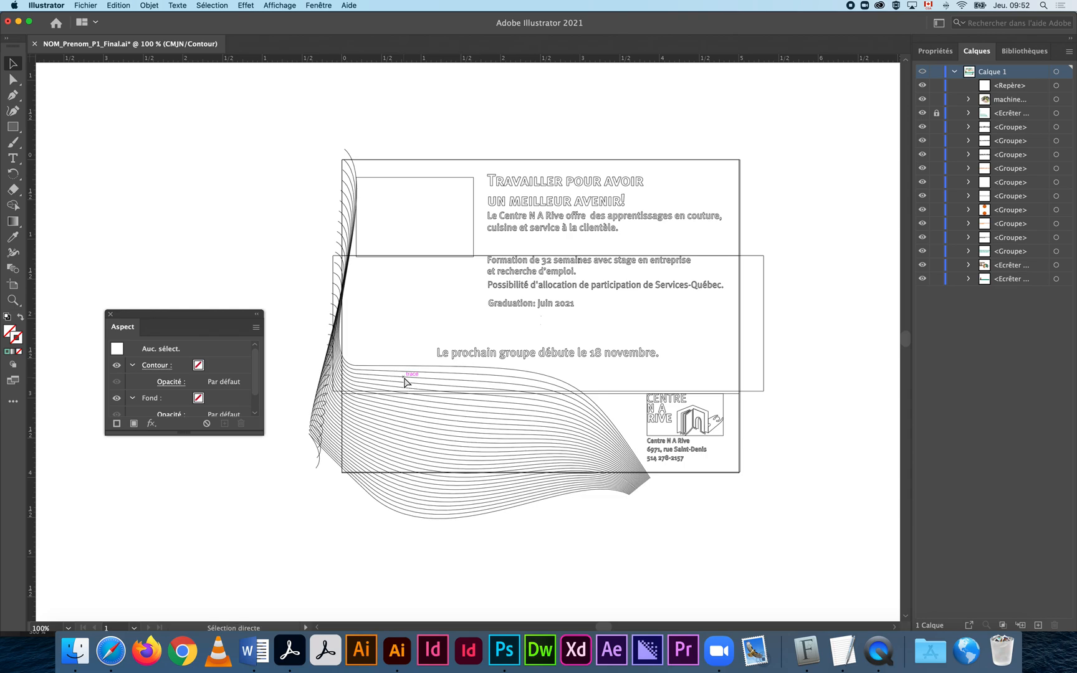
pyautogui.press('super+y')
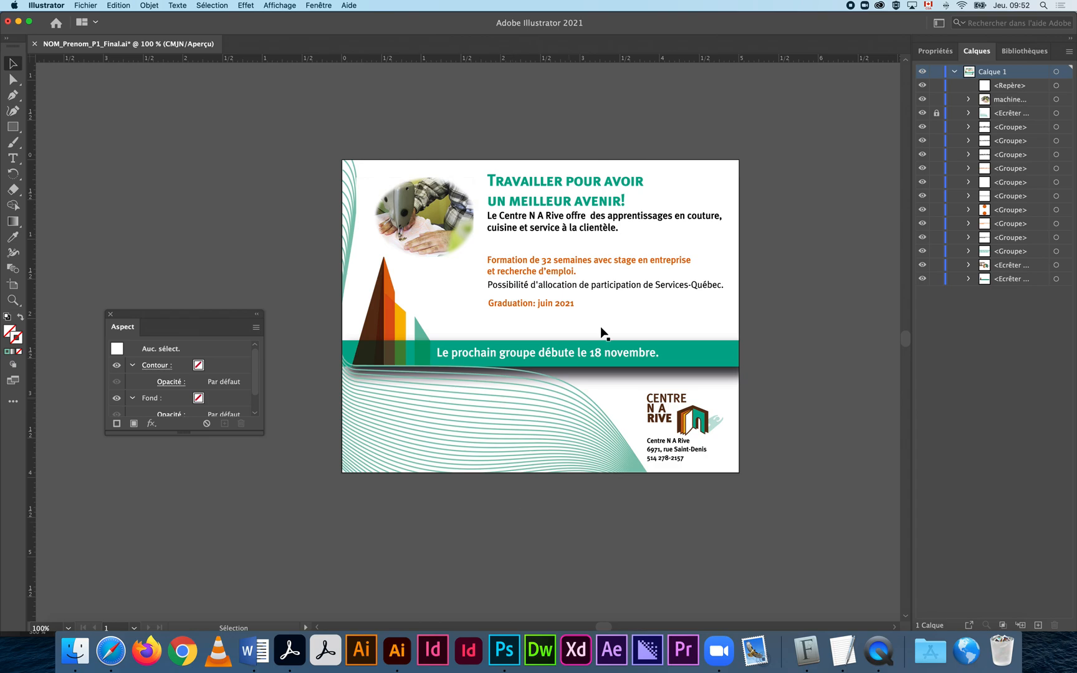
# Rename the layer Calque 1 to 'composition'.
pyautogui.doubleClick(995, 71)
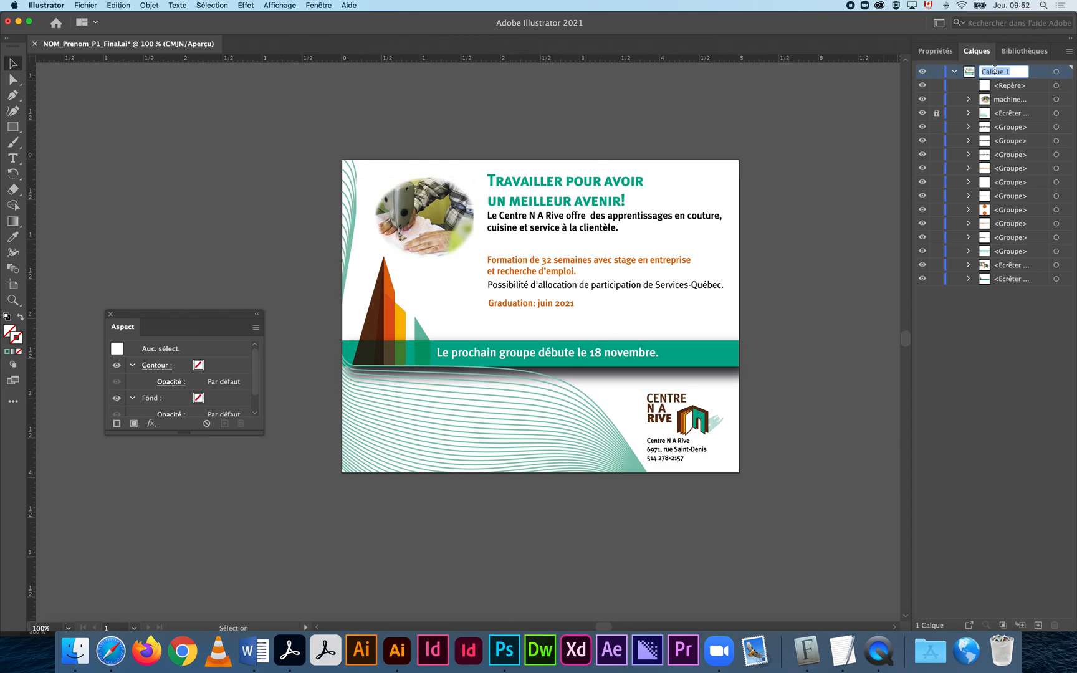
pyautogui.write('composition')
pyautogui.press('Return')
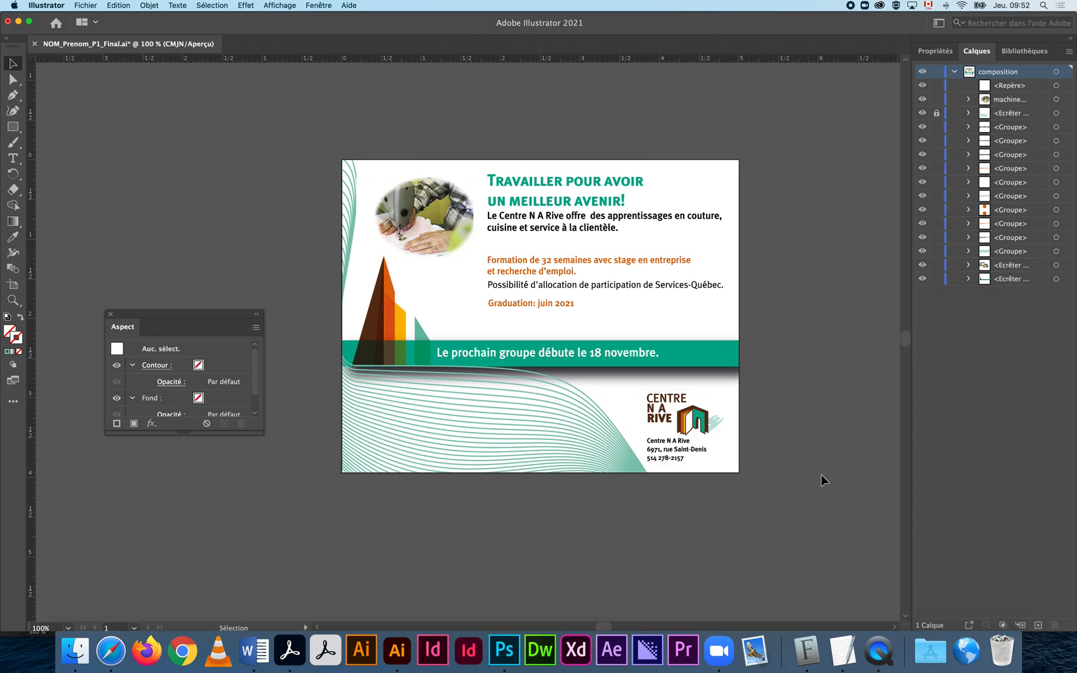
# Zoom to view the whole ad and save the document.
pyautogui.press('z')
pyautogui.keyDown('alt'); pyautogui.click(604, 476); pyautogui.keyUp('alt')
pyautogui.click(508, 312)
pyautogui.moveTo(426, 312); pyautogui.dragTo(527, 466)
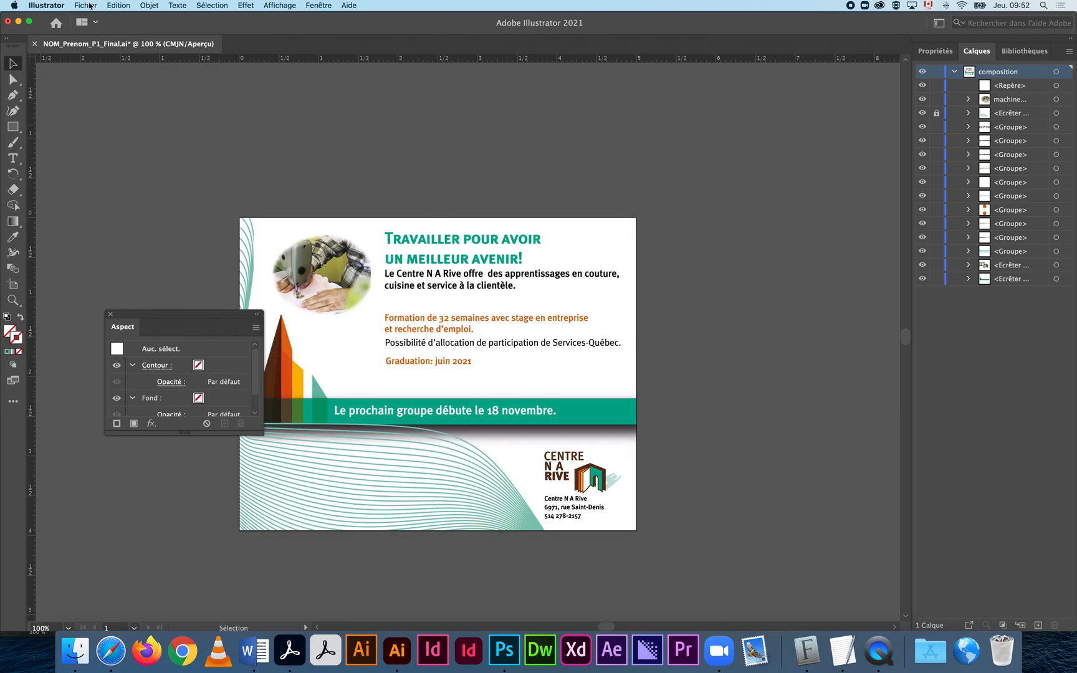
pyautogui.press('super+s')
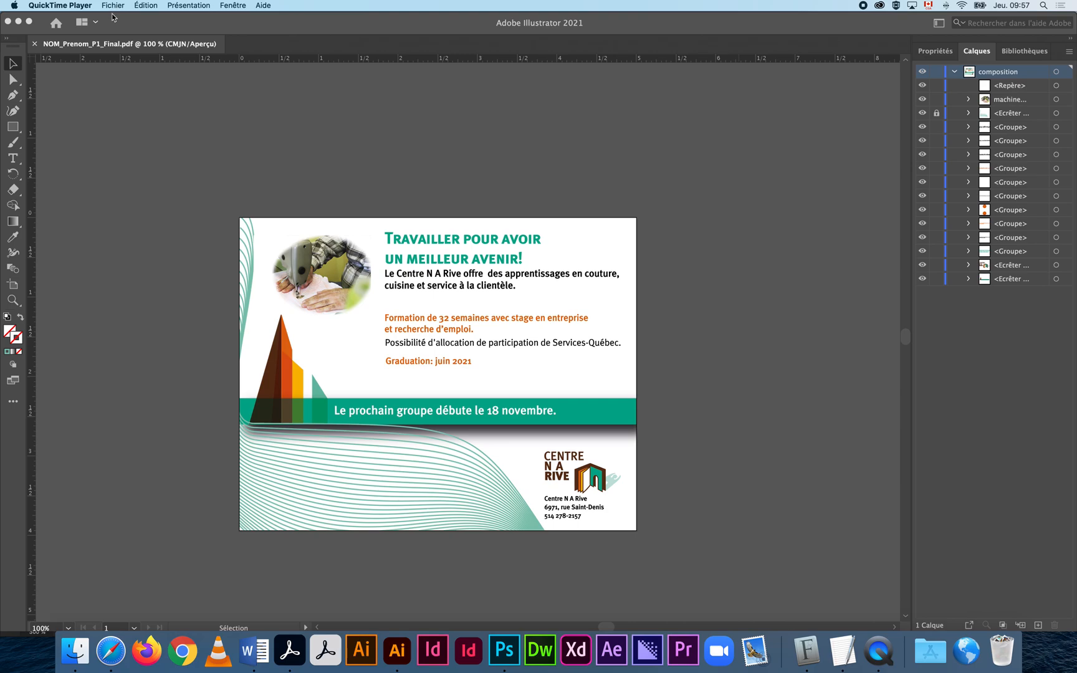
# Start Save As for a copy, keeping the _FINAL folder as destination.
pyautogui.click(113, 17)
pyautogui.click(87, 6)
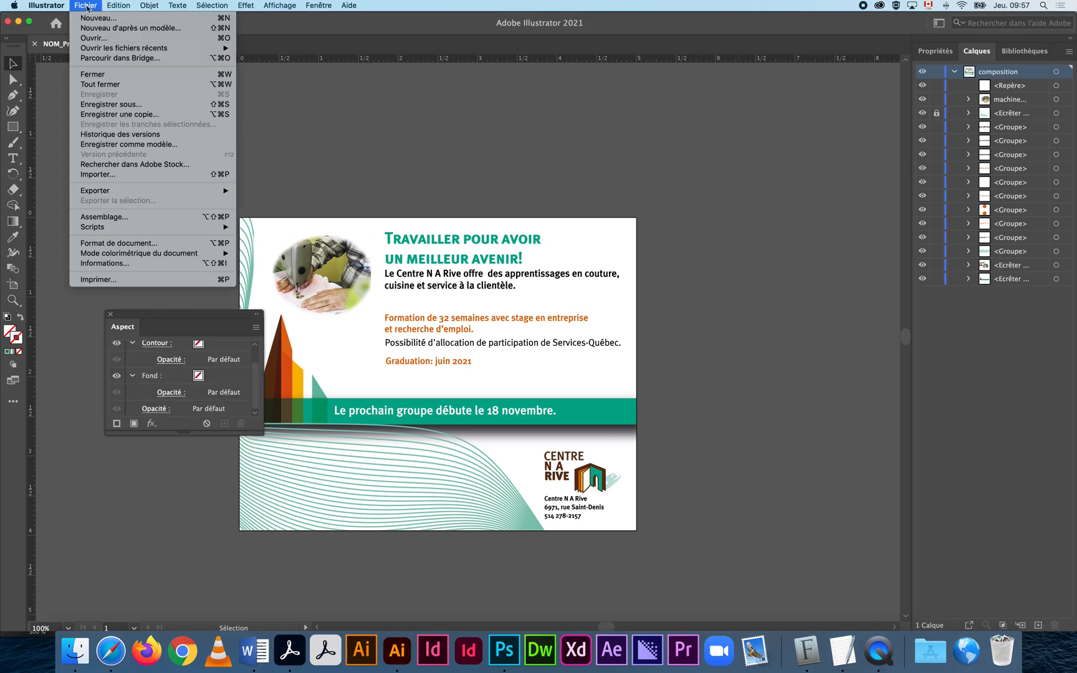
pyautogui.click(113, 104)
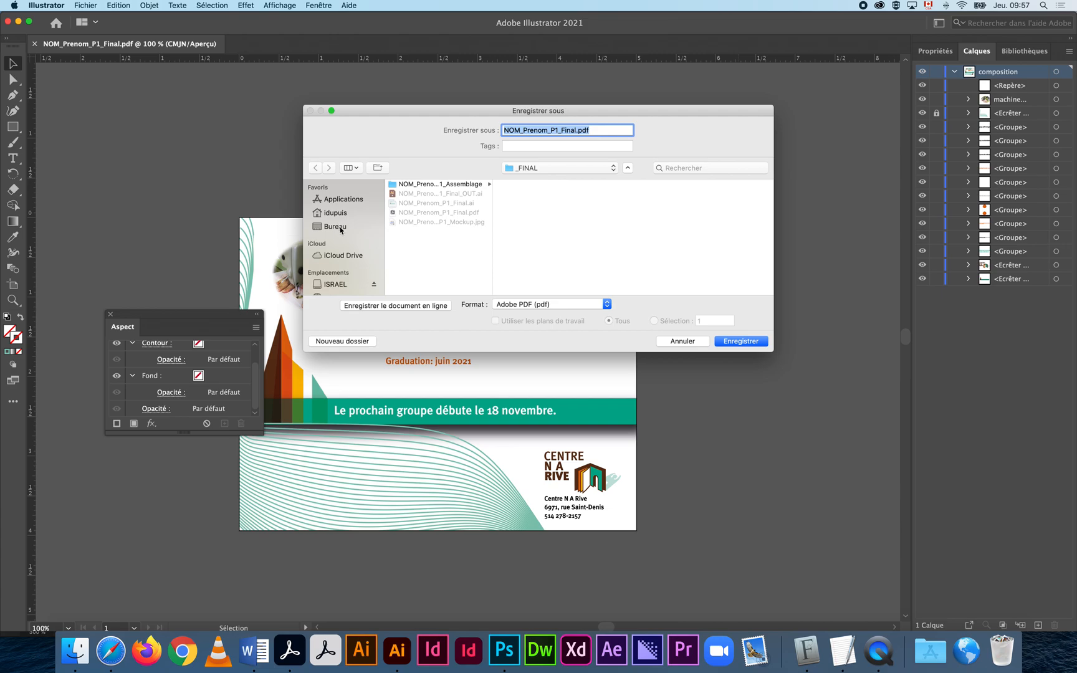
pyautogui.click(551, 168)
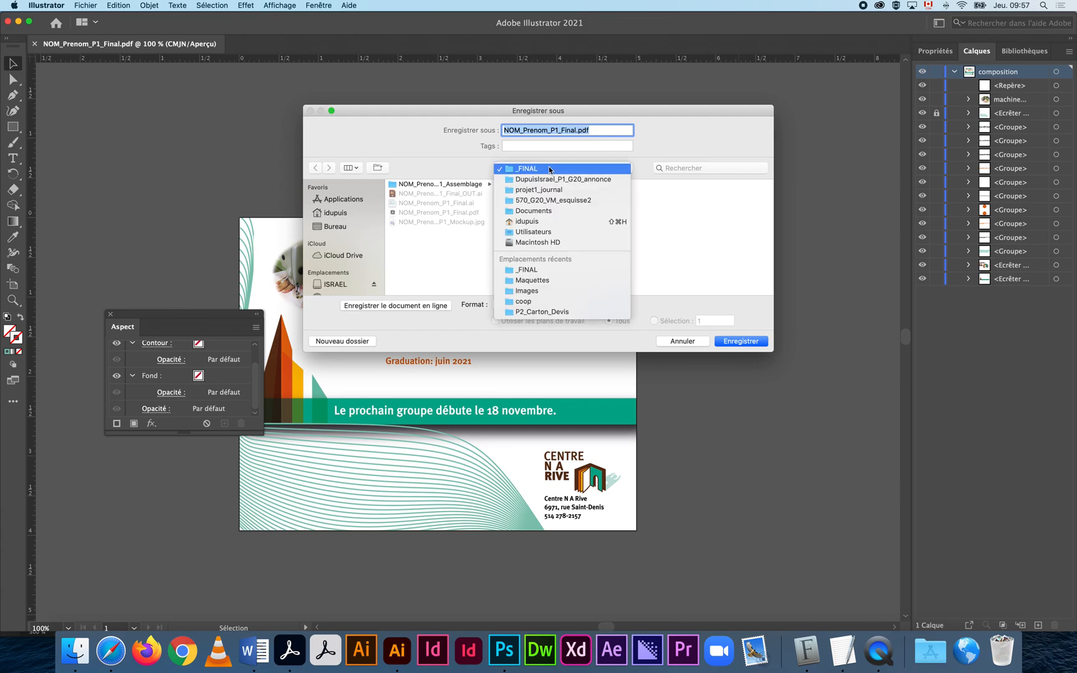
pyautogui.click(551, 169)
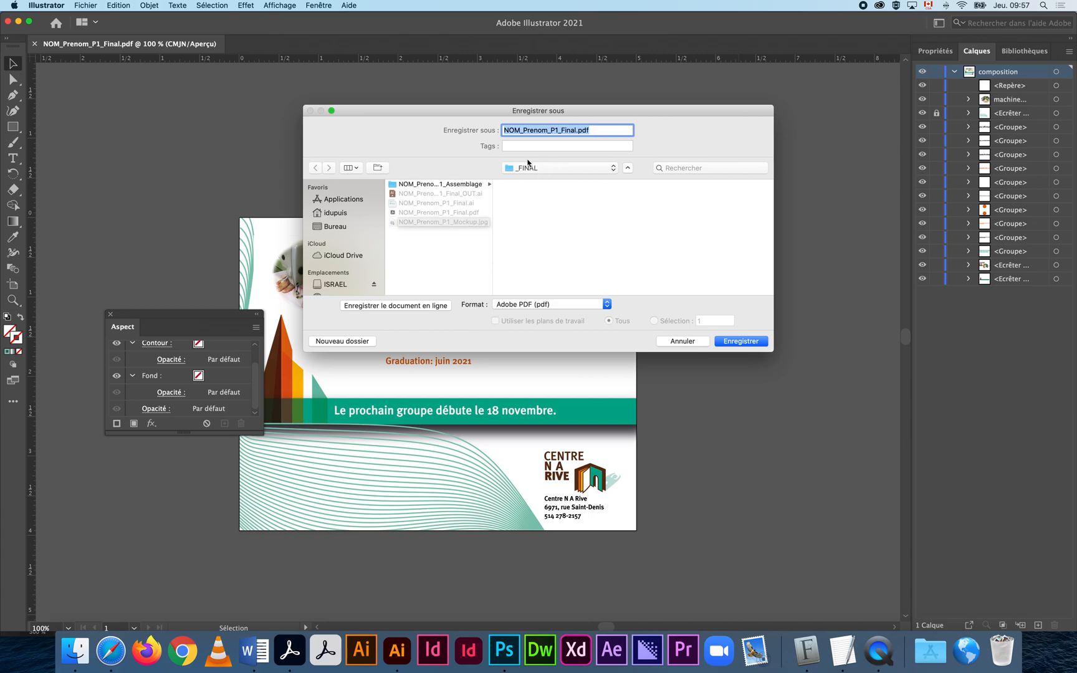
# Replace NOM and Prenom in the file name with the student's own name, keeping _P1_Final.
pyautogui.moveTo(520, 130); pyautogui.dragTo(492, 129)
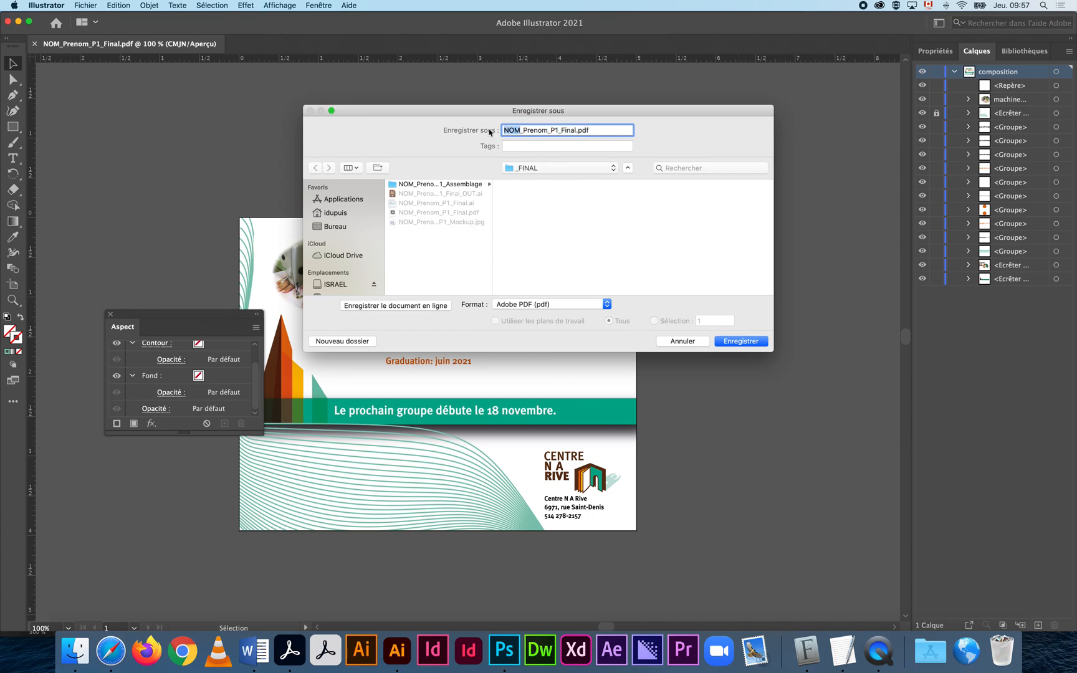
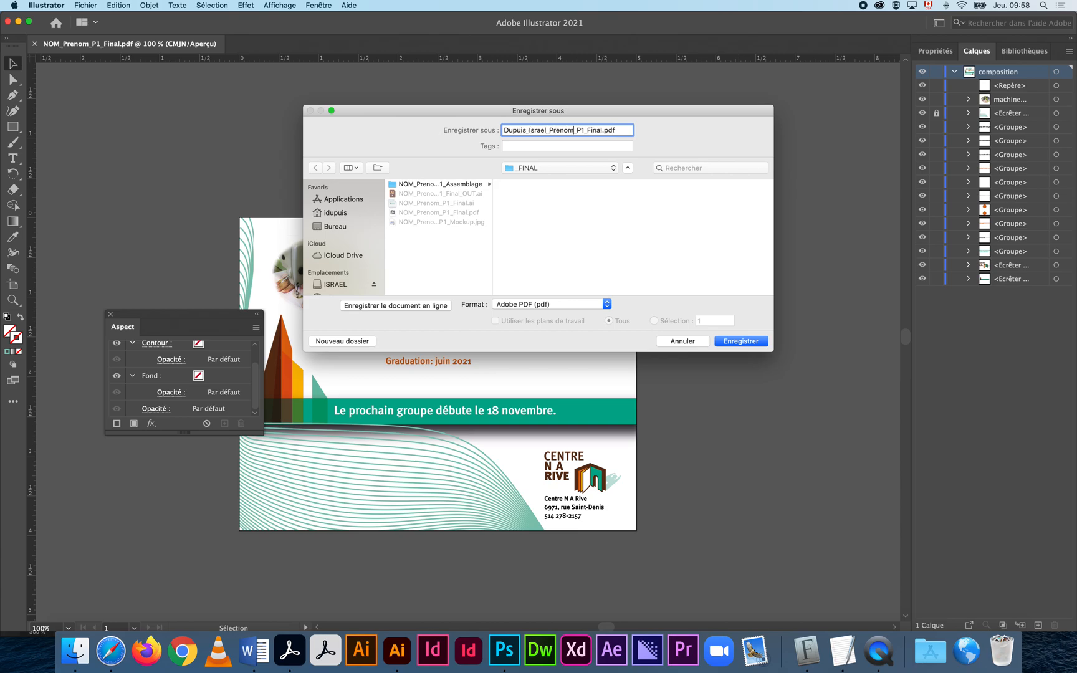
pyautogui.click(567, 129)
pyautogui.press('BackSpace')
pyautogui.press('BackSpace')
pyautogui.press('BackSpace')
pyautogui.press('BackSpace')
pyautogui.press('BackSpace')
pyautogui.press('BackSpace')
pyautogui.press('BackSpace')
# Confirm the PDF save, keep the PDF/X-1a:2001 standard, and review Compression and Marks and Bleeds settings.
pyautogui.click(736, 342)
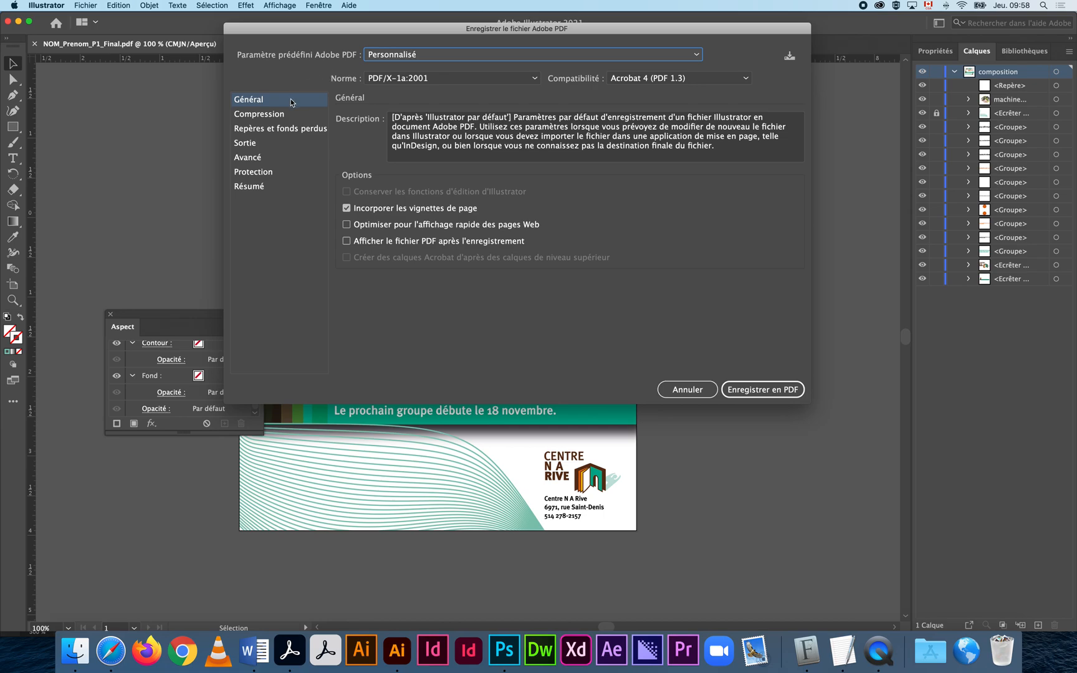
pyautogui.click(502, 79)
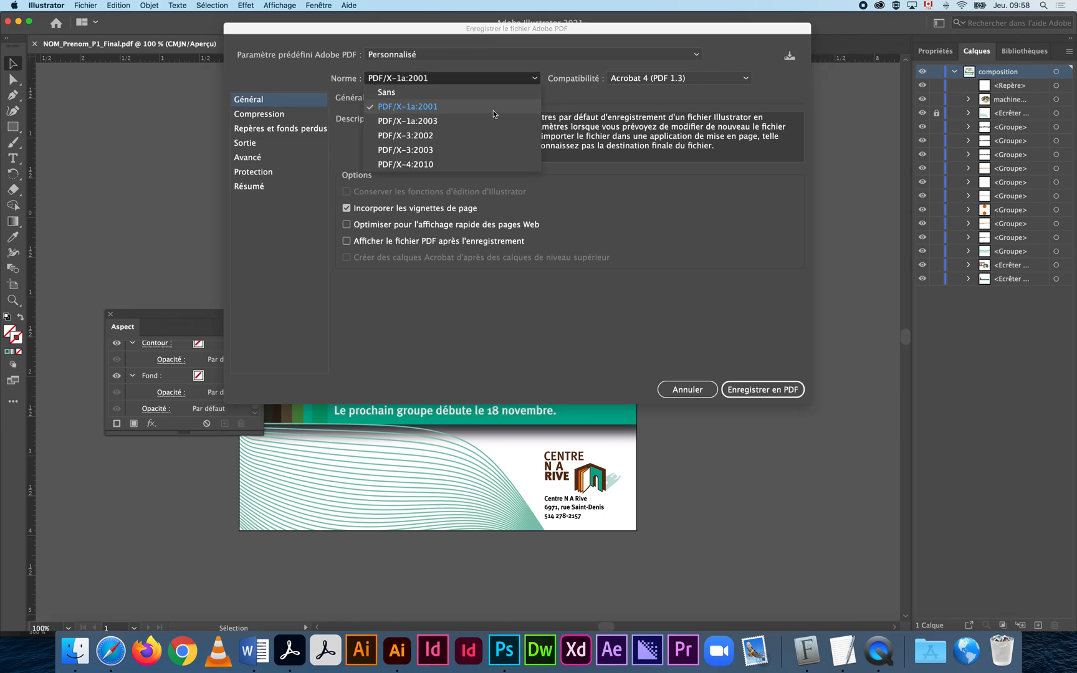
pyautogui.click(493, 110)
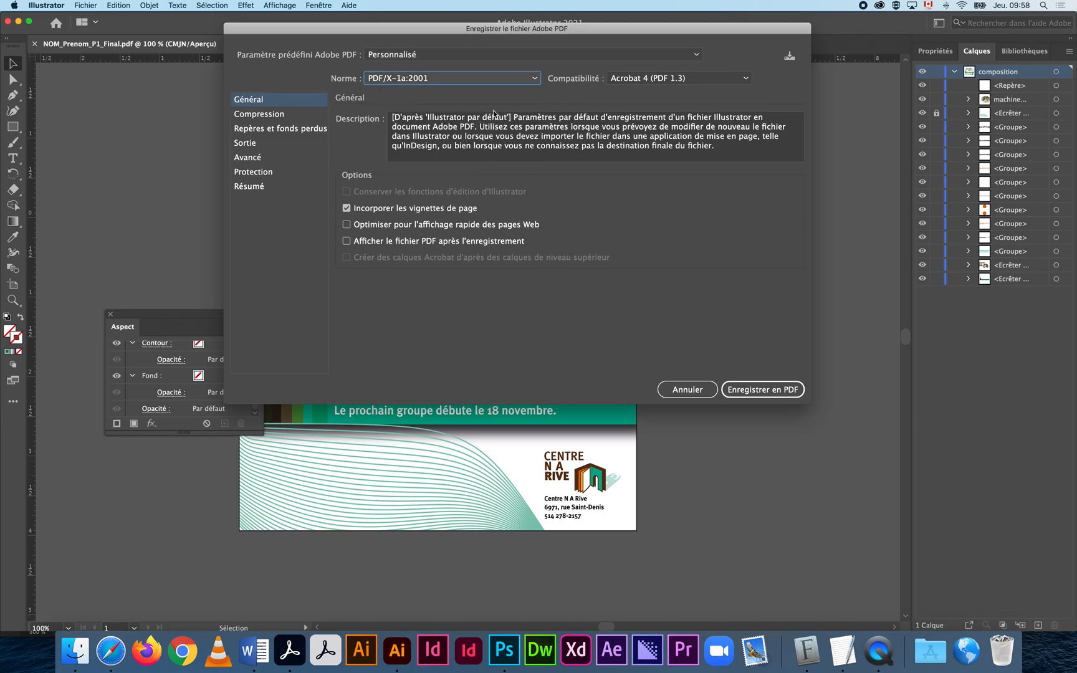
pyautogui.click(491, 81)
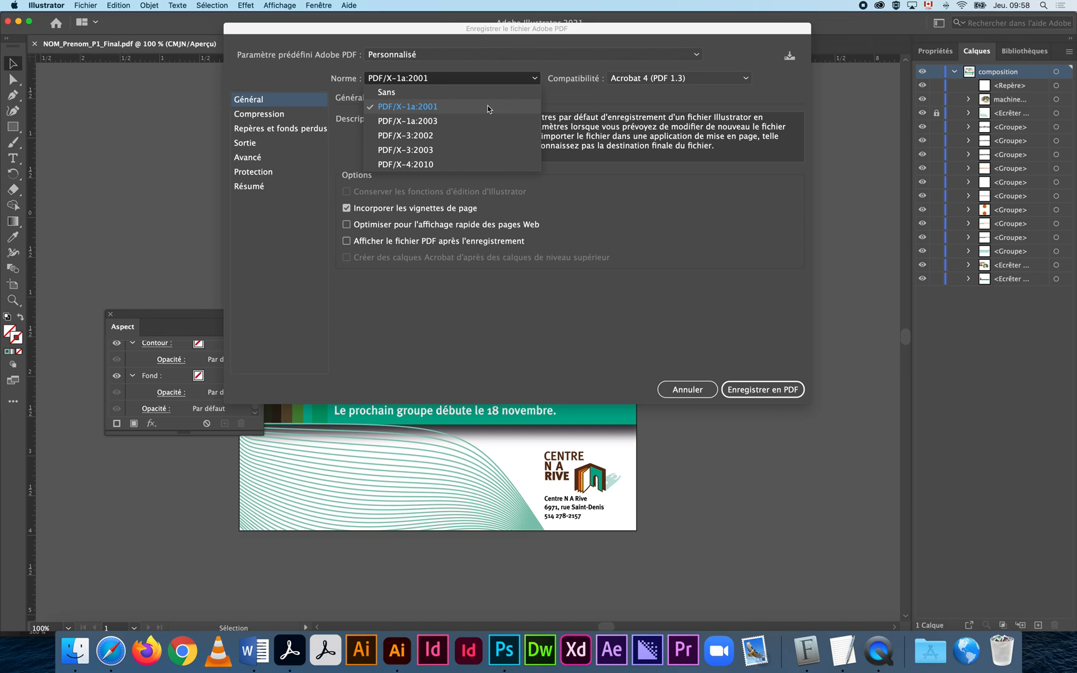
pyautogui.click(487, 107)
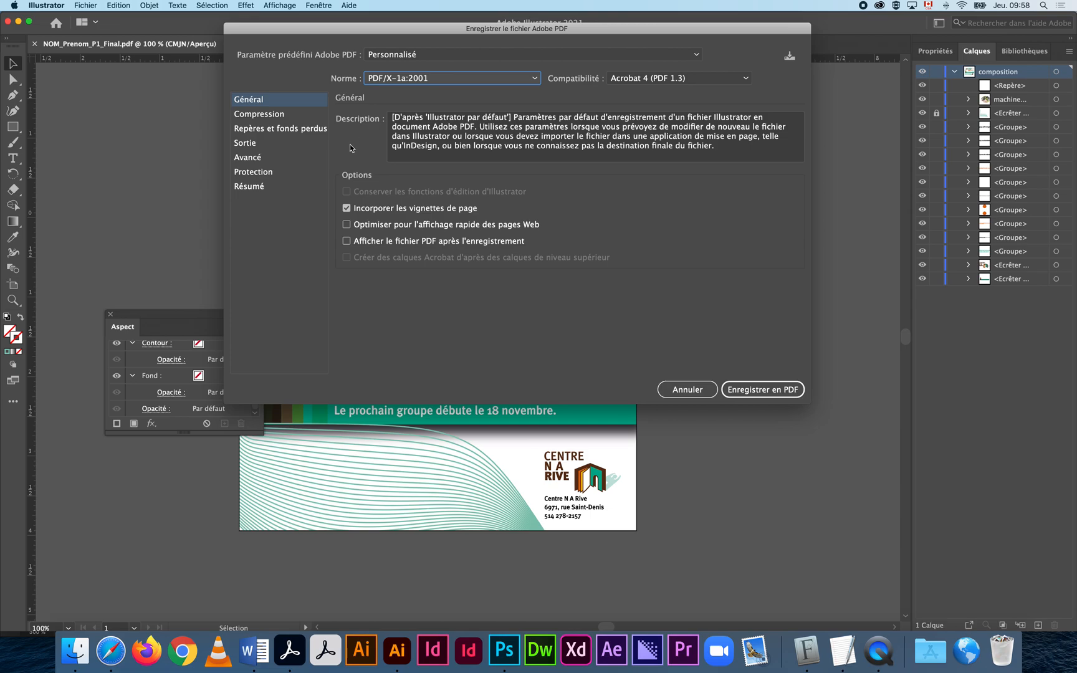
pyautogui.click(288, 115)
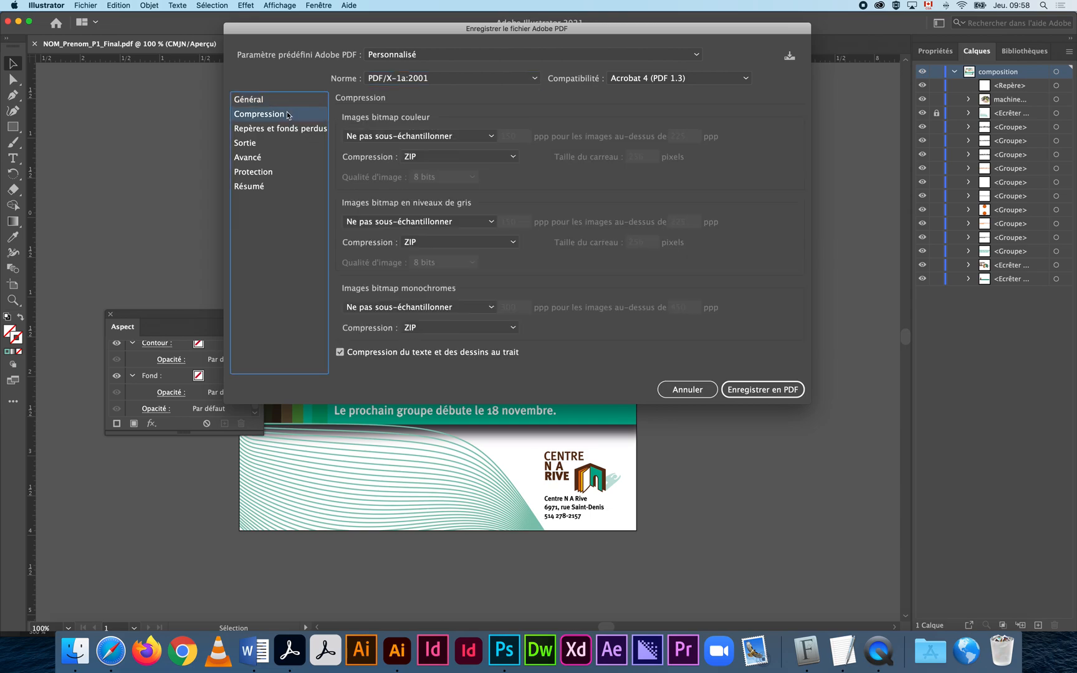
pyautogui.click(253, 132)
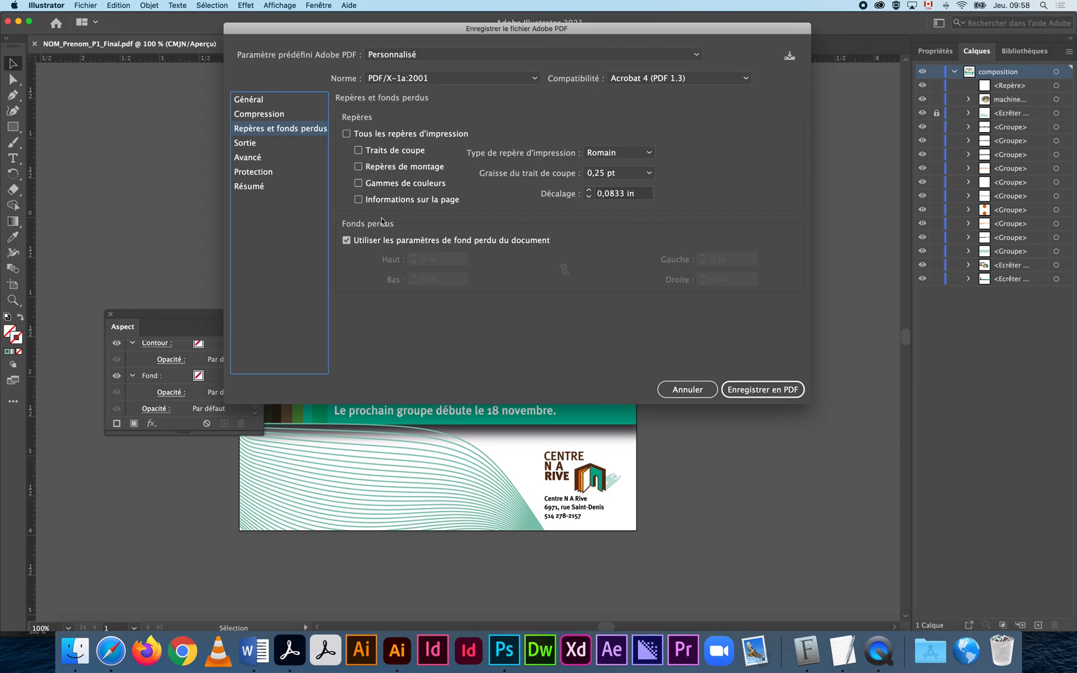
# In the Sortie settings, keep U.S. Web Coated (SWOP) v2 as the destination profile.
pyautogui.click(265, 144)
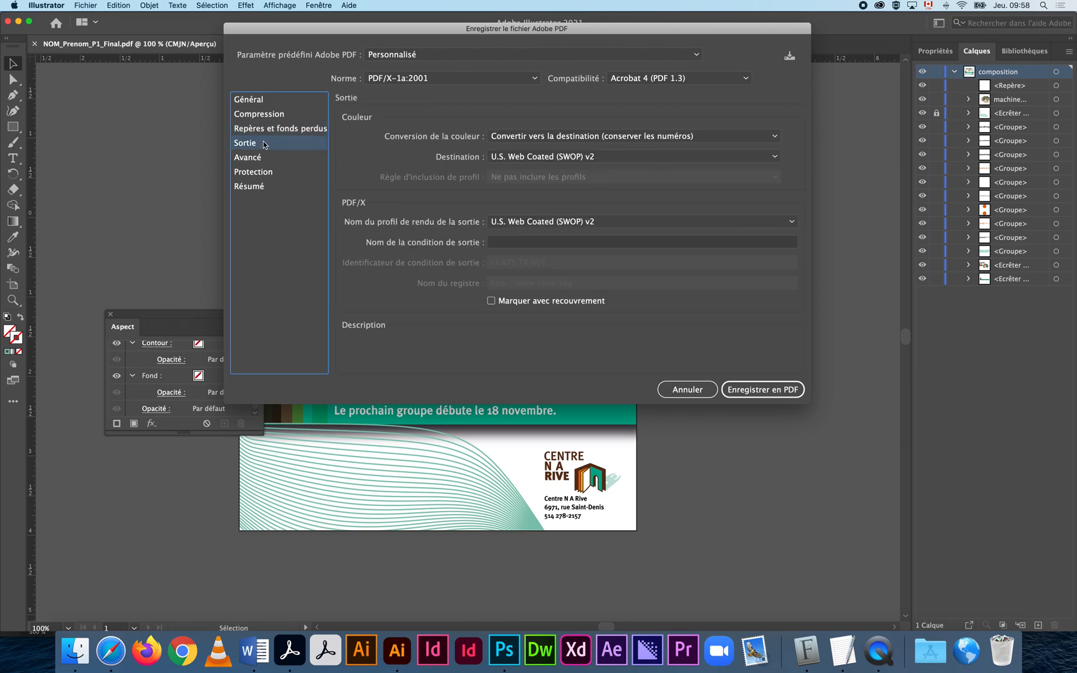
pyautogui.click(518, 158)
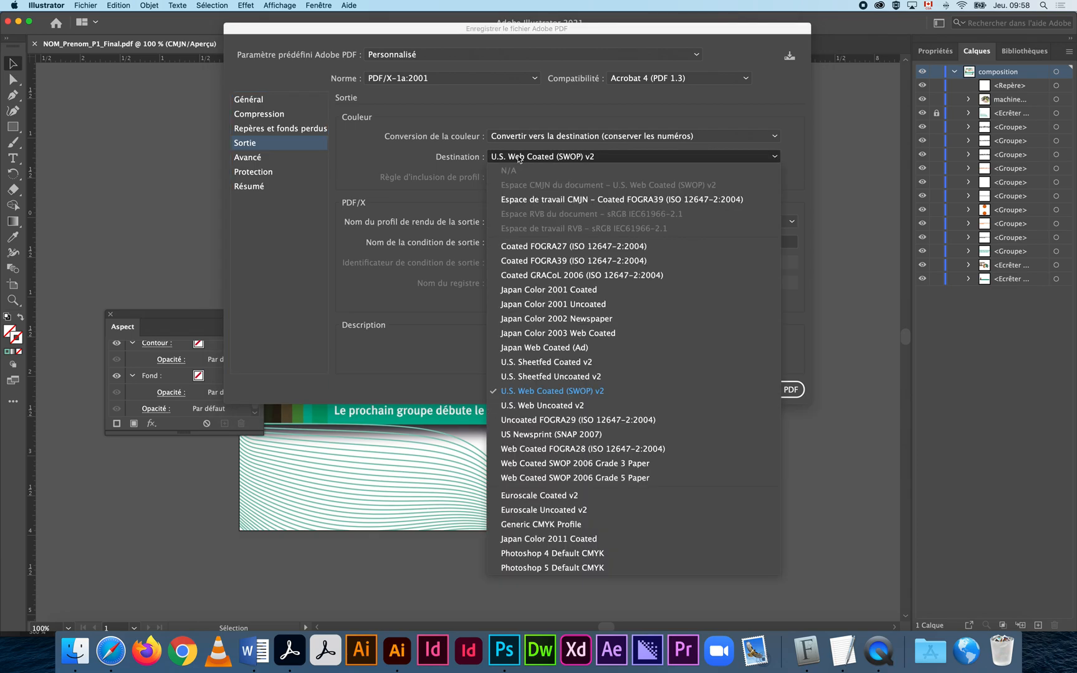
pyautogui.click(641, 390)
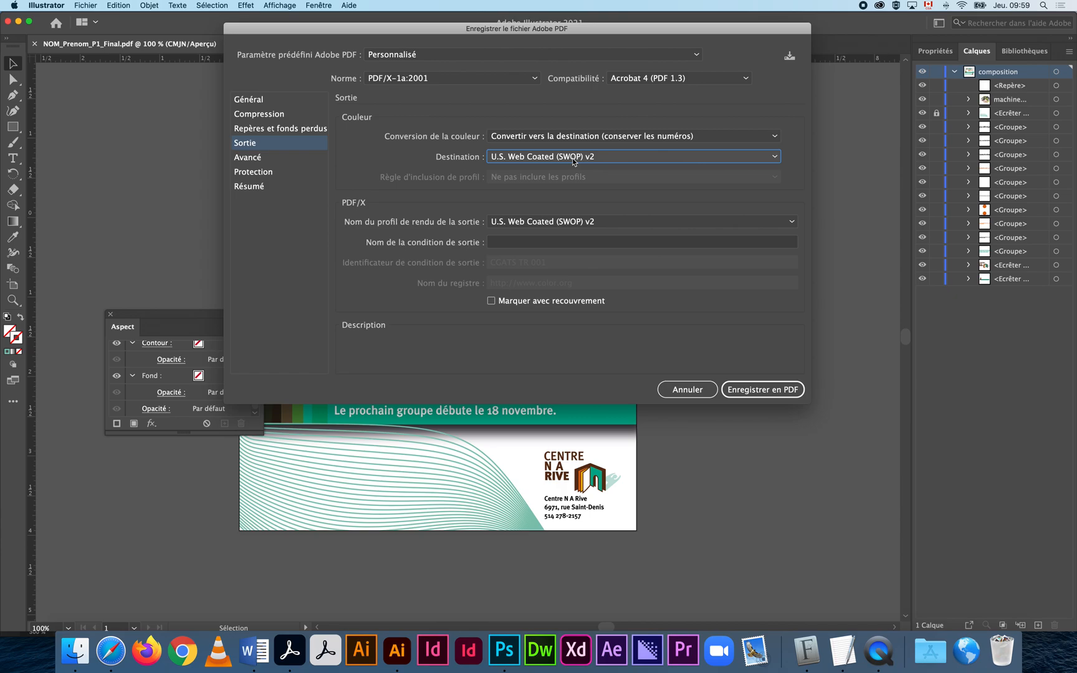
# Review the Advanced, Security and Summary PDF settings, then save and accept the PDF/X warning.
pyautogui.click(278, 160)
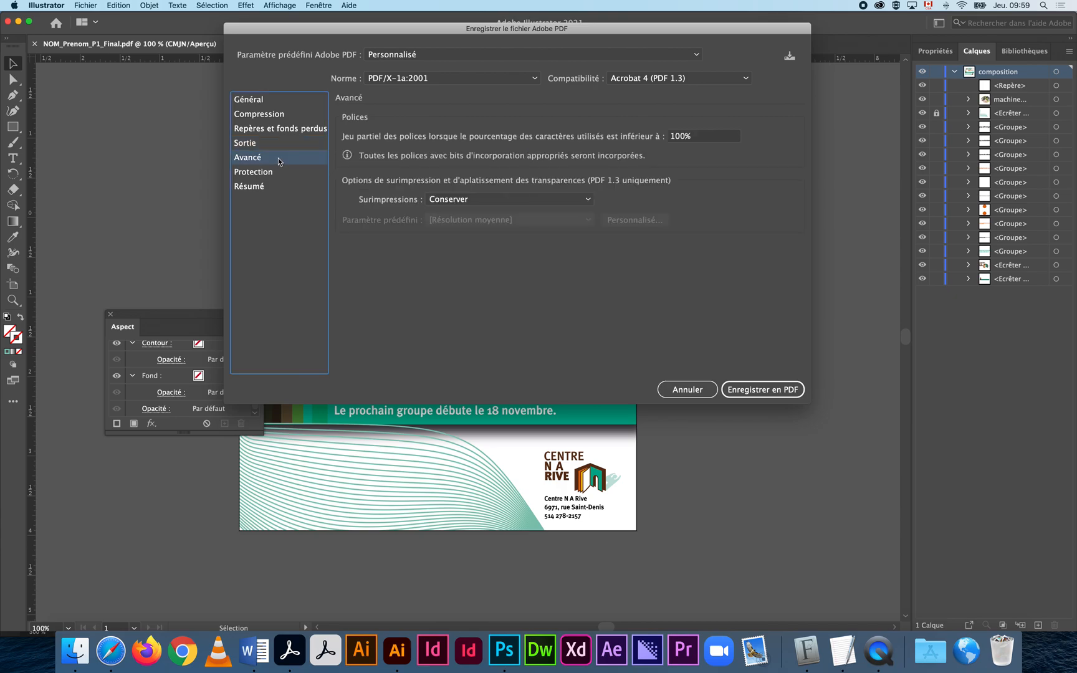
pyautogui.click(278, 177)
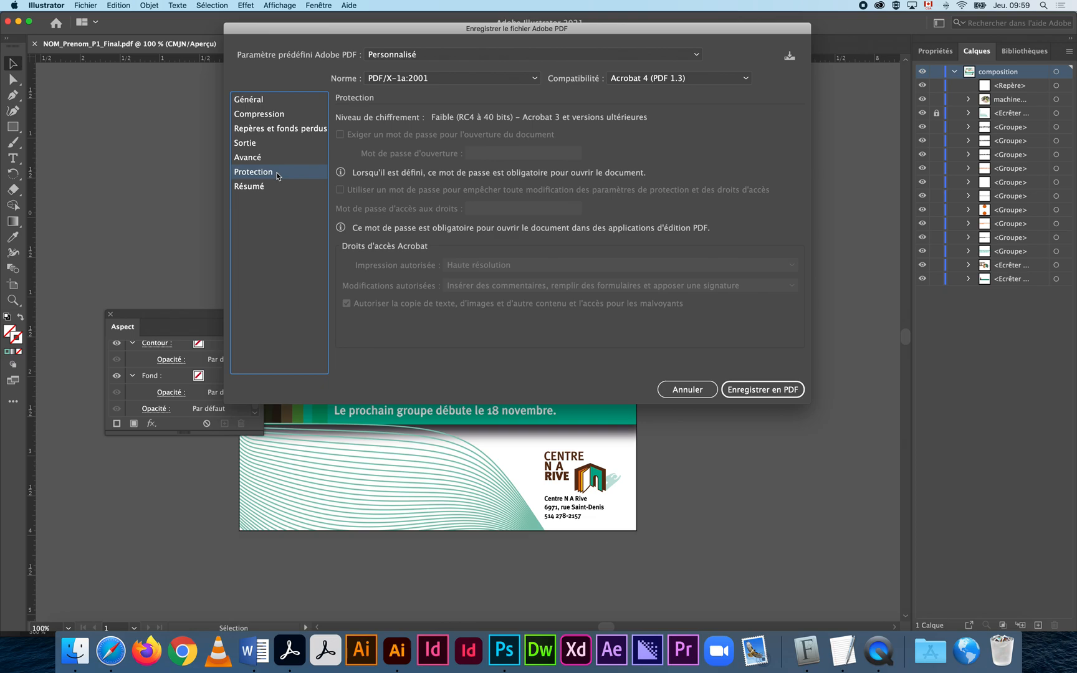
pyautogui.click(273, 187)
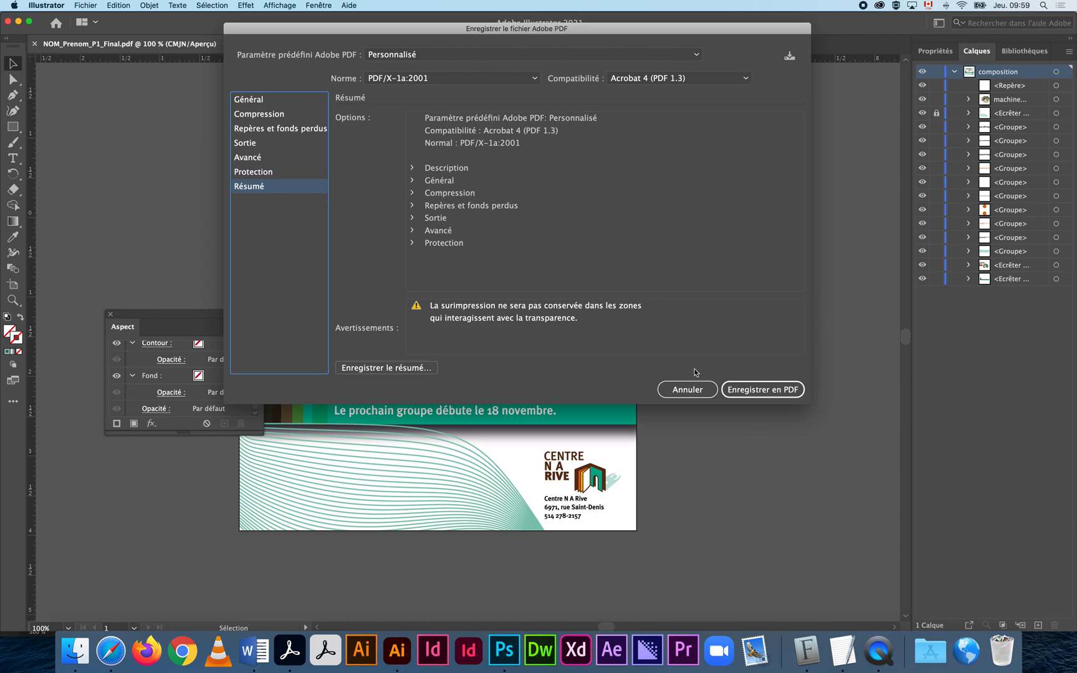
pyautogui.click(753, 391)
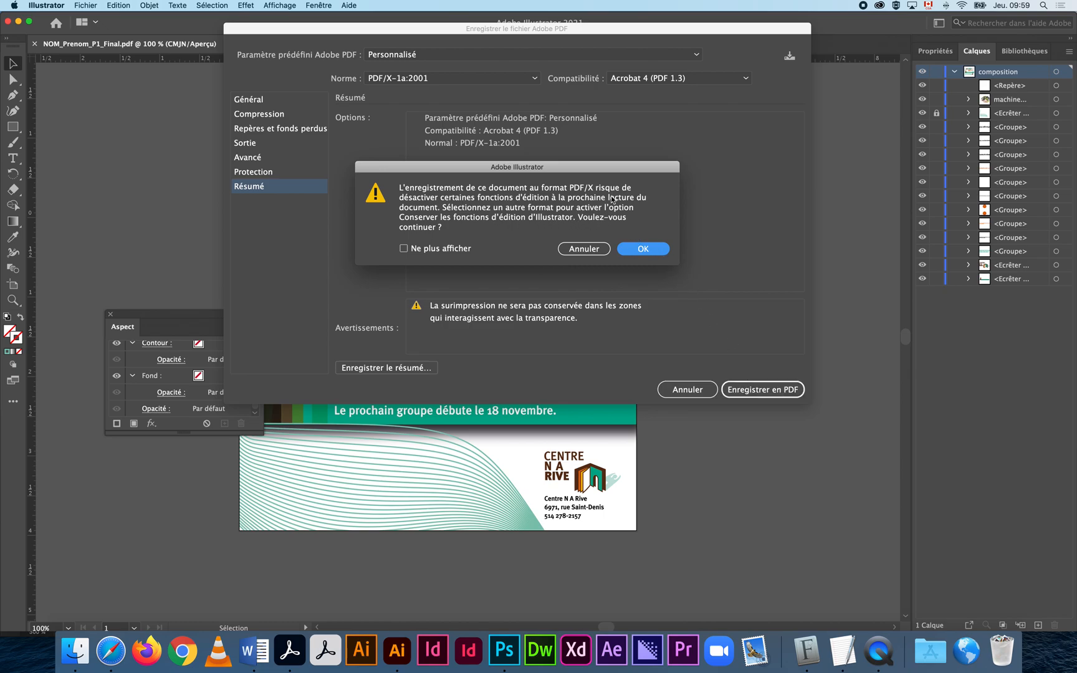
pyautogui.click(645, 249)
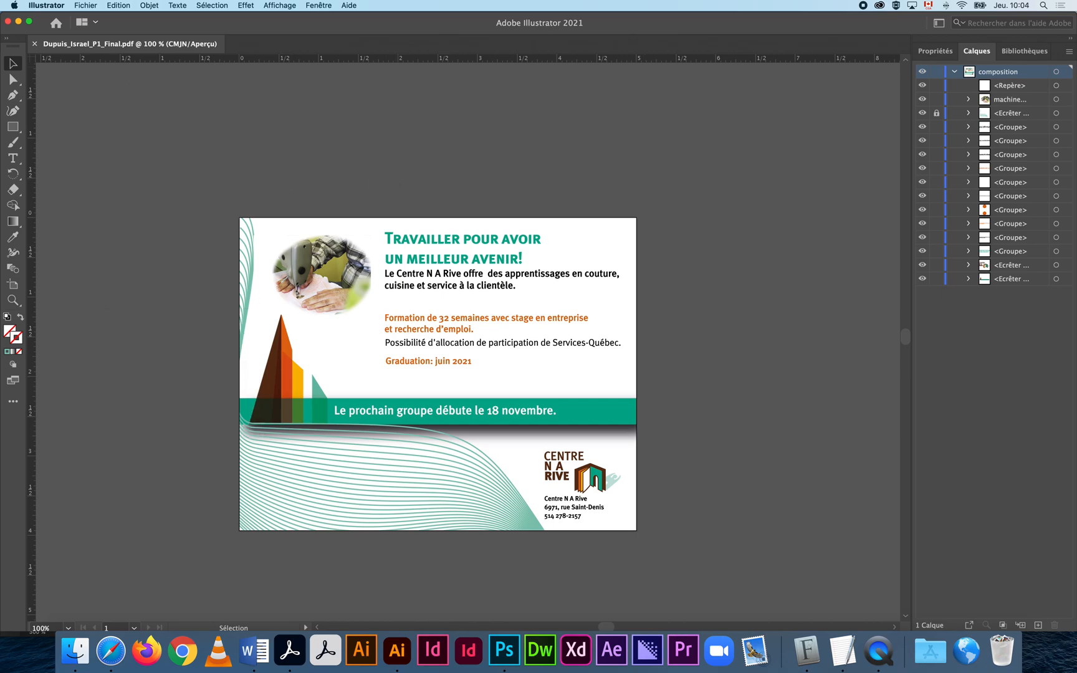
# Bring the _FINAL Finder window forward and open the student's _P1_Final.pdf from it.
pyautogui.moveTo(626, 224); pyautogui.dragTo(726, 174)
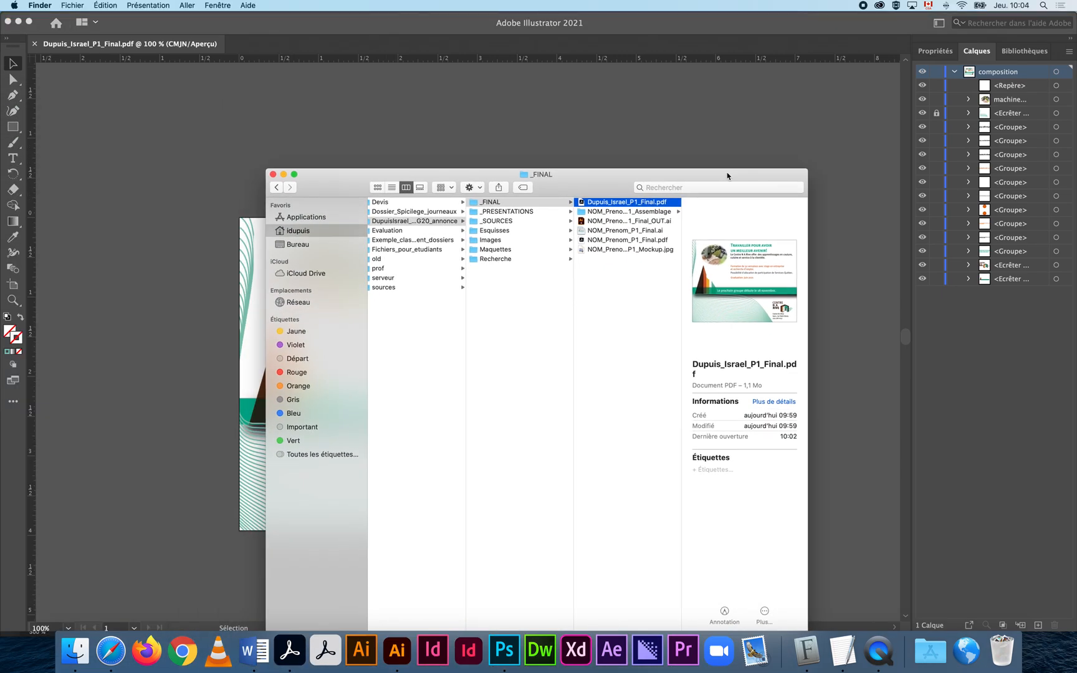
pyautogui.hscroll(-2, 656, 280)
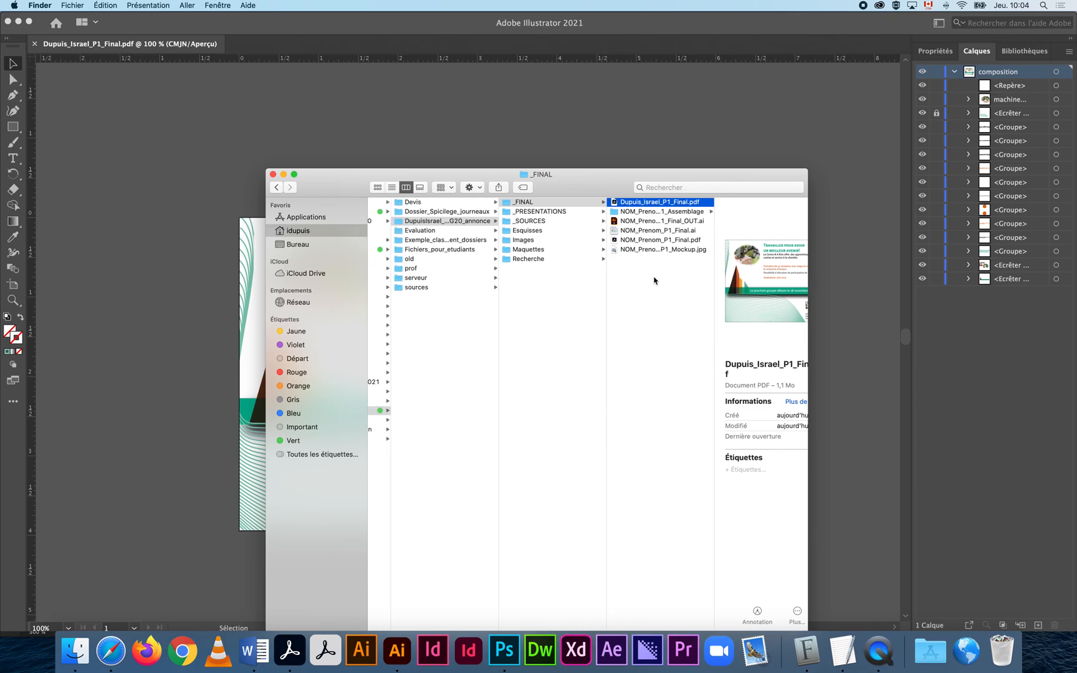
pyautogui.doubleClick(616, 204)
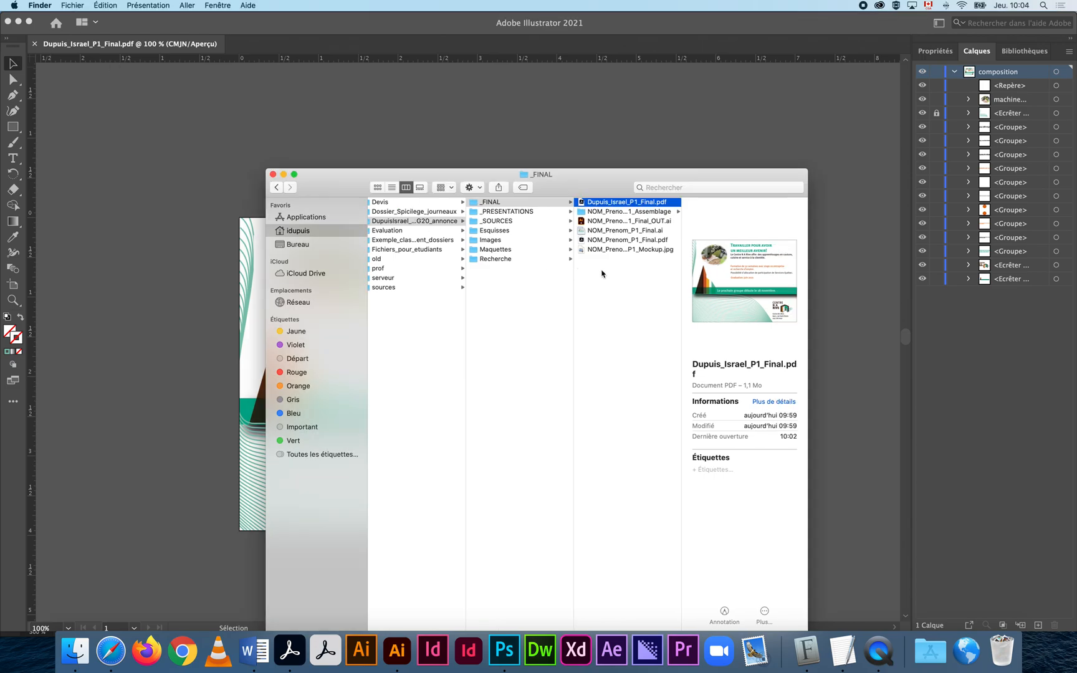
# Quick Look the final ad PDF, then move the Acrobat window aside.
pyautogui.press('space')
pyautogui.press('space')
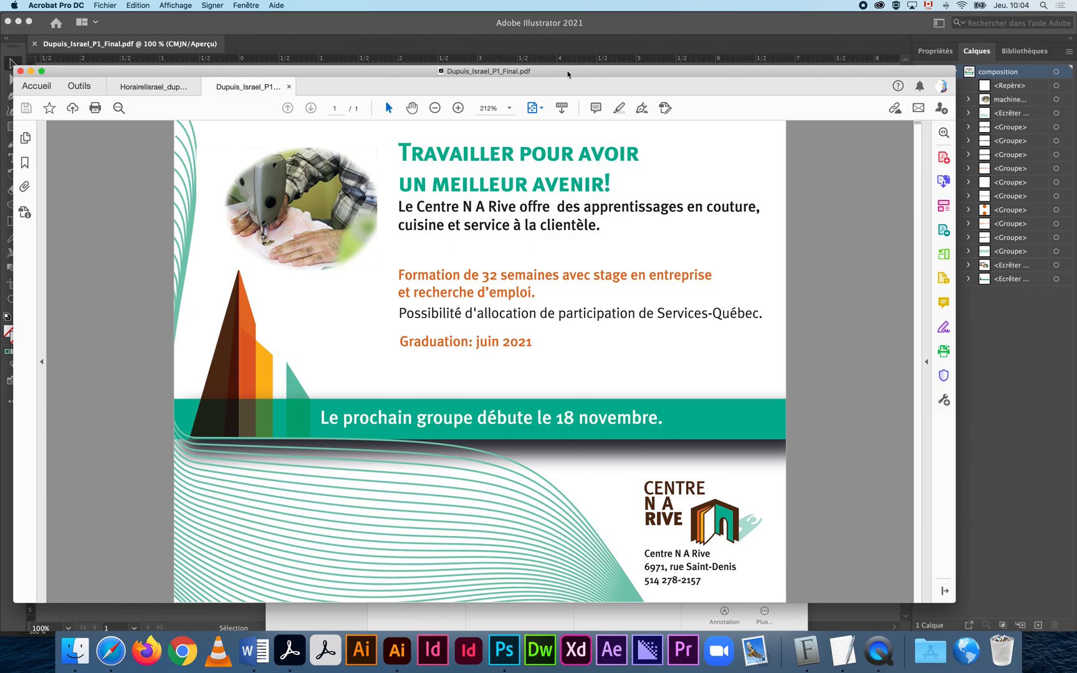
pyautogui.moveTo(567, 74); pyautogui.dragTo(0, 25)
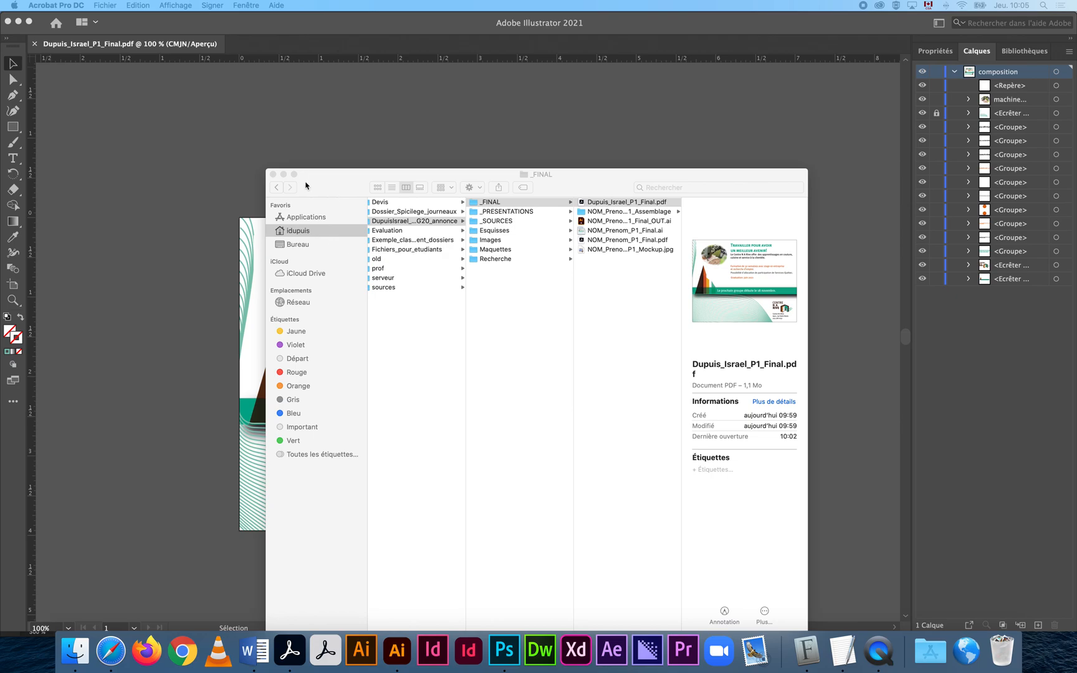
# Bring Illustrator back with NOM_Prenom_P1_Final.ai in front and open the Fichier menu.
pyautogui.moveTo(1076, 244); pyautogui.dragTo(774, 20)
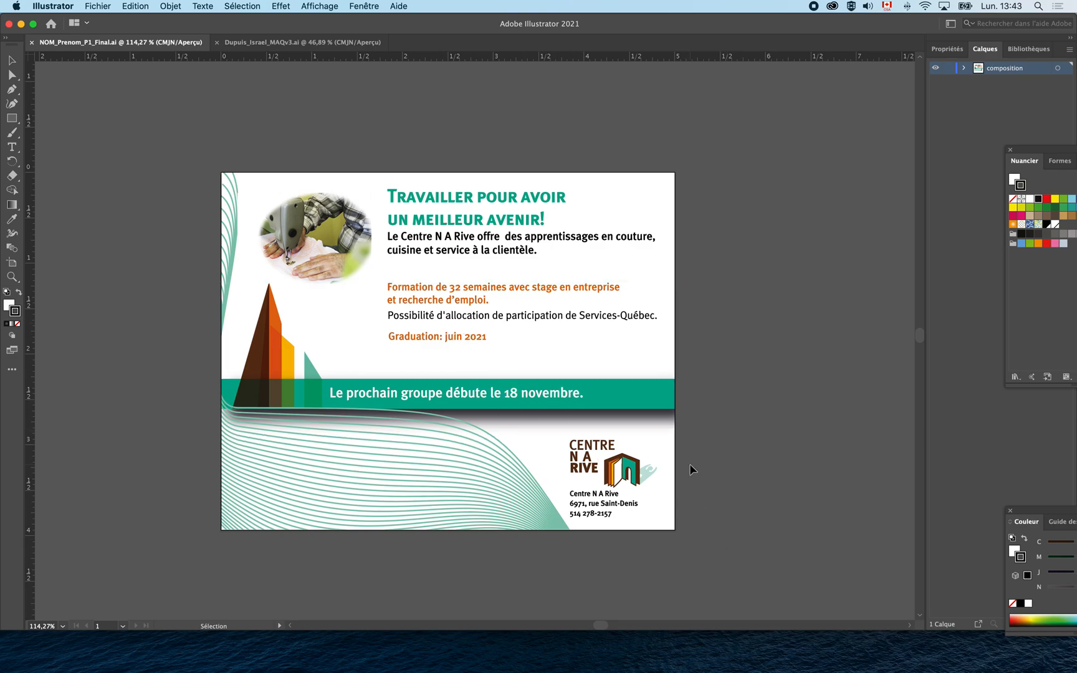
pyautogui.scroll(-1, 525, 369)
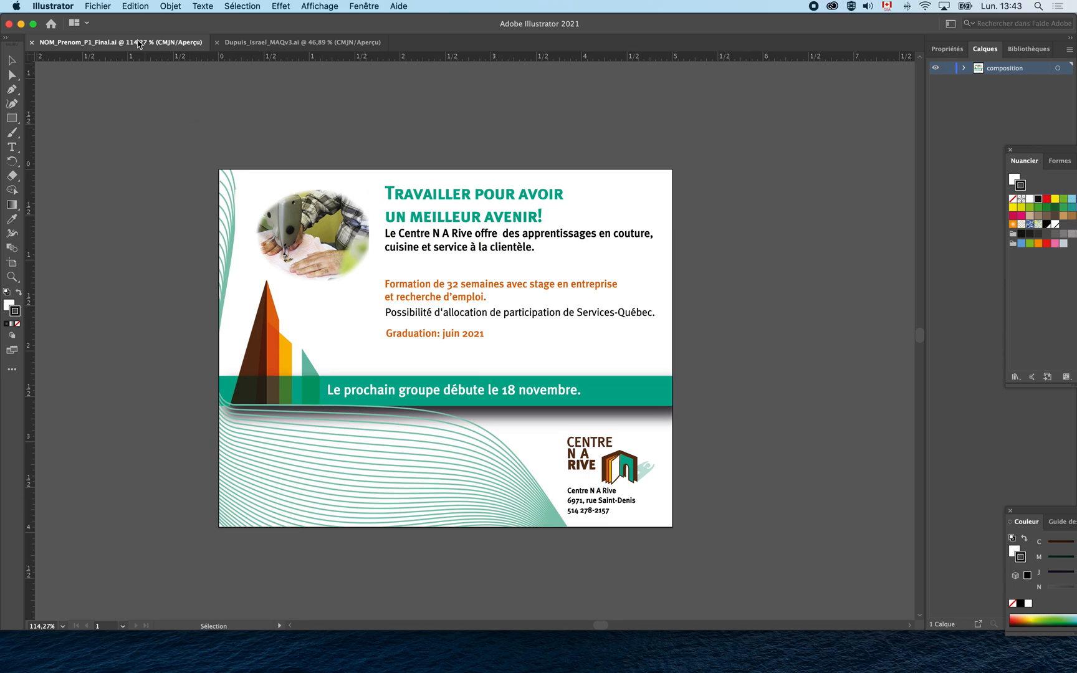
pyautogui.click(108, 7)
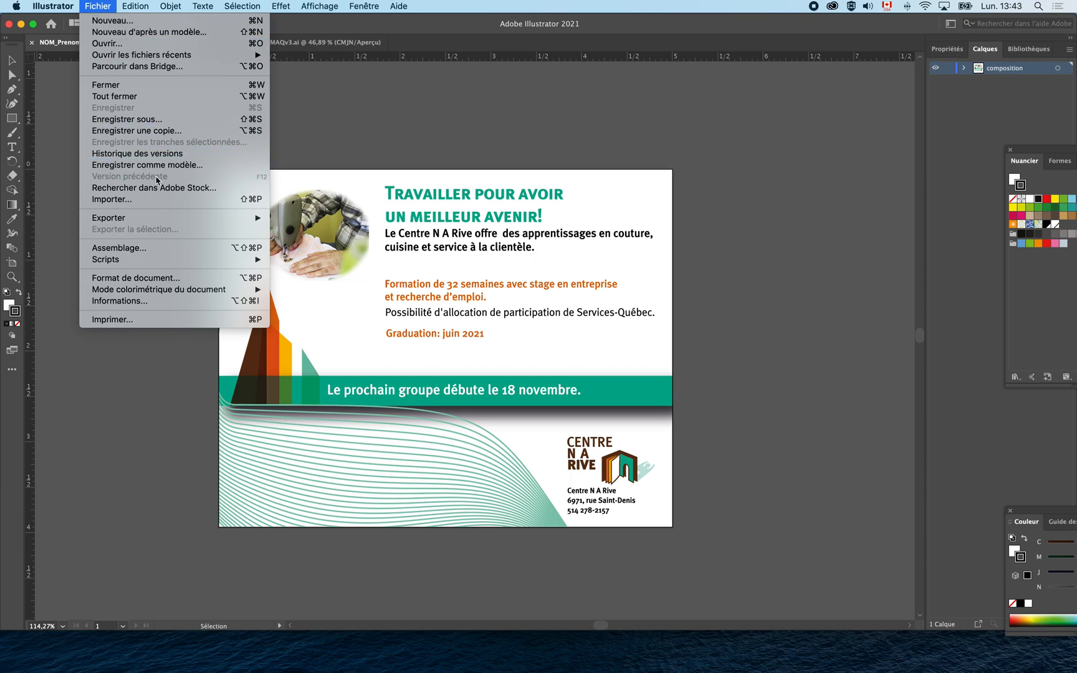
# Package NOM_Prenom_P1_Final.ai with its links and fonts into the _FINAL folder.
pyautogui.click(172, 255)
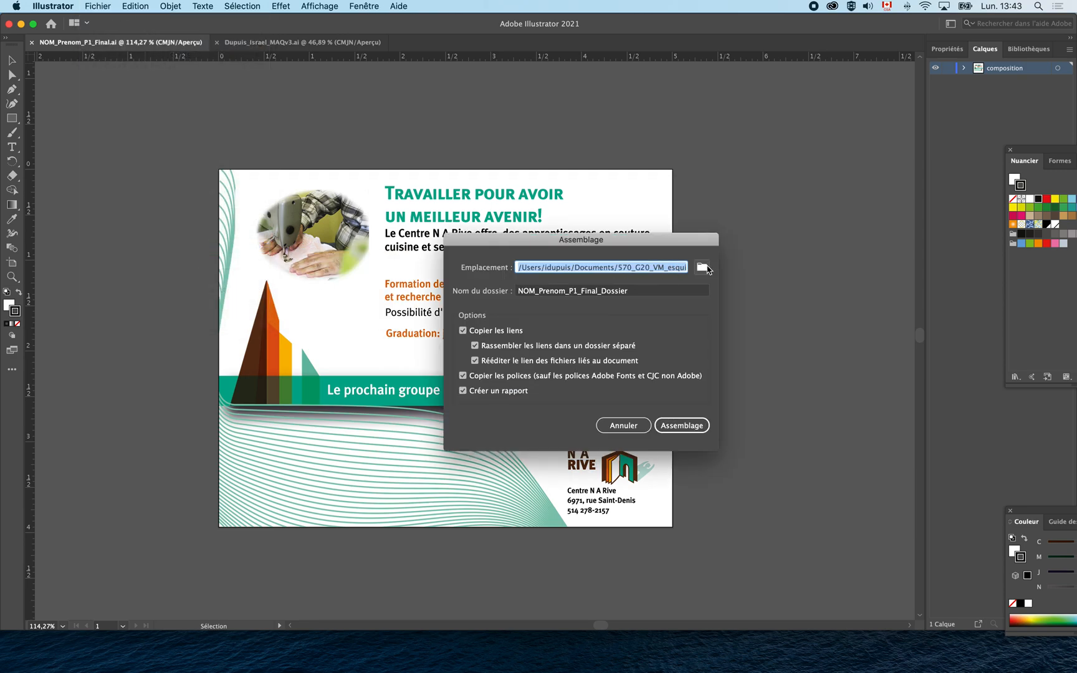
pyautogui.click(705, 268)
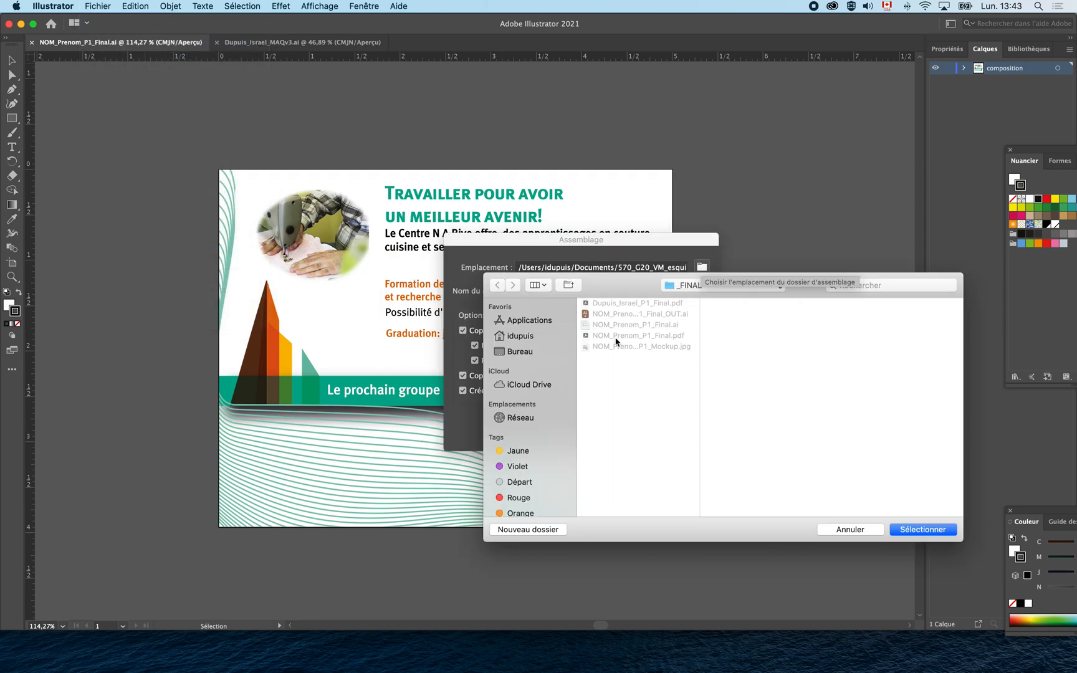
pyautogui.click(717, 290)
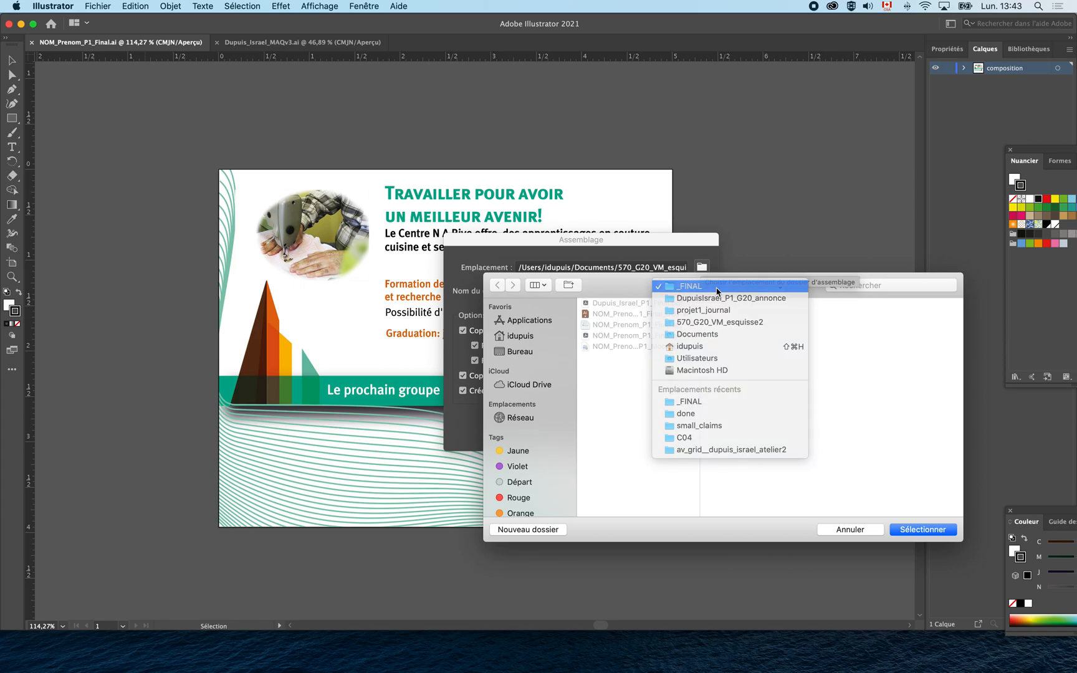
pyautogui.click(717, 298)
pyautogui.click(917, 531)
pyautogui.click(682, 425)
pyautogui.click(599, 383)
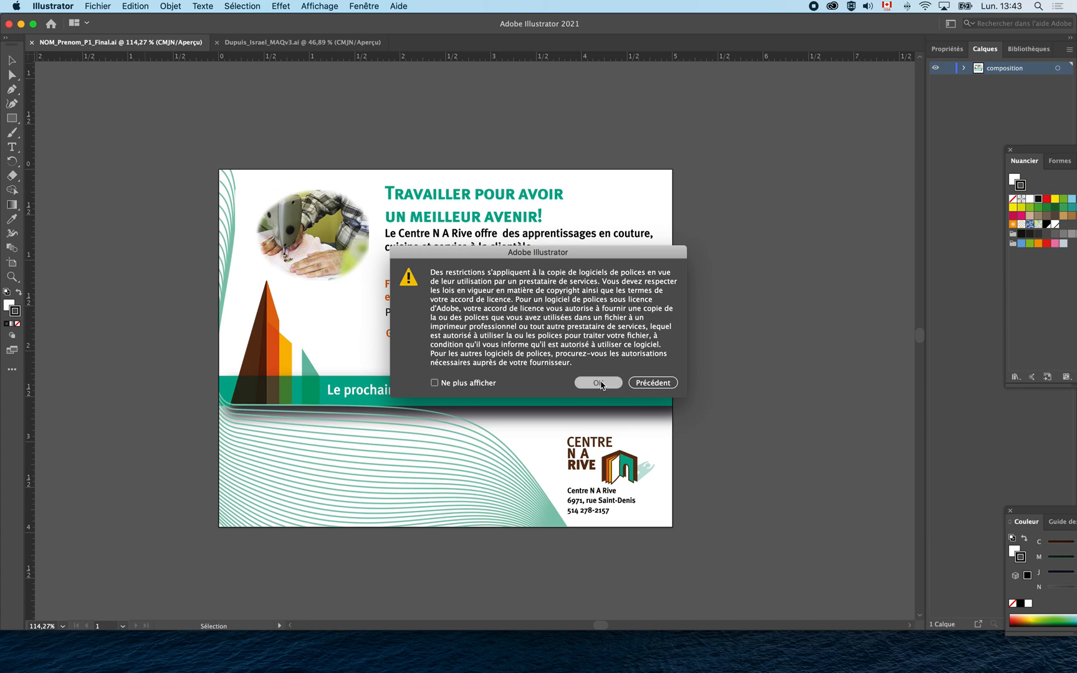
pyautogui.click(652, 346)
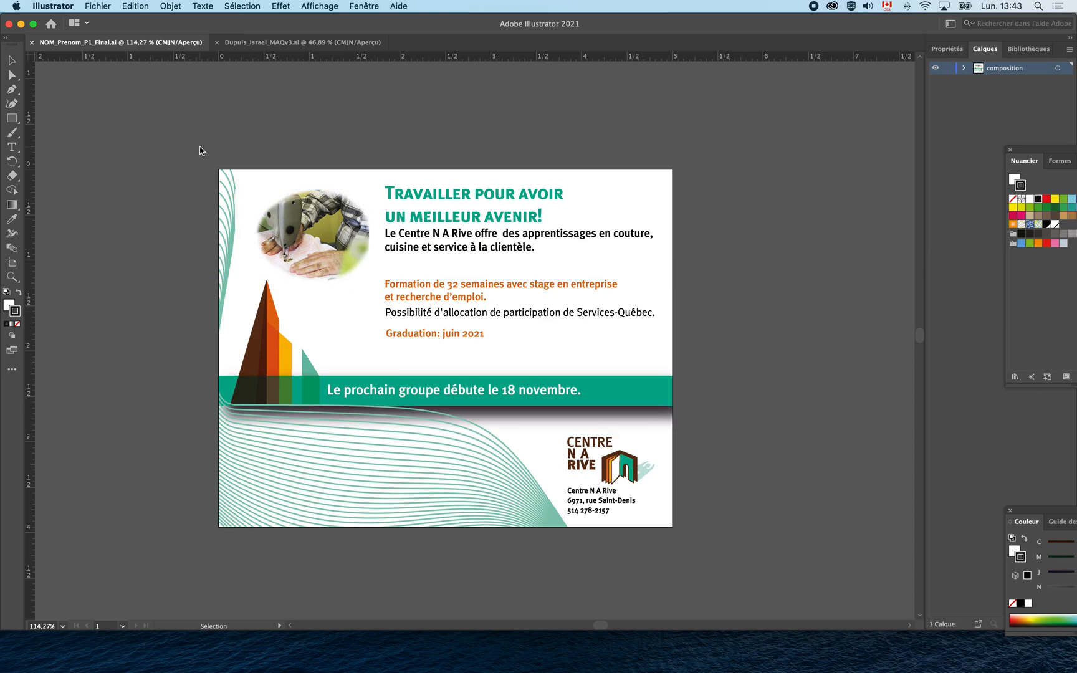
# Package the MAQv3 mockups document into the project's Maquettes folder and reveal the package in Finder.
pyautogui.click(273, 44)
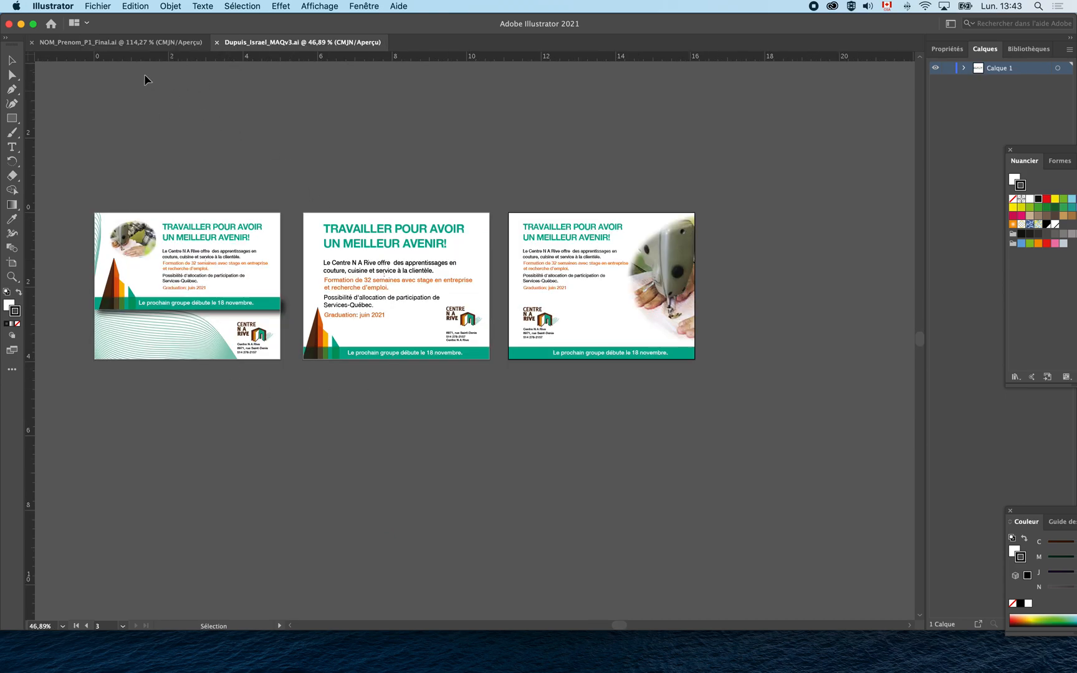
pyautogui.click(99, 6)
pyautogui.click(163, 252)
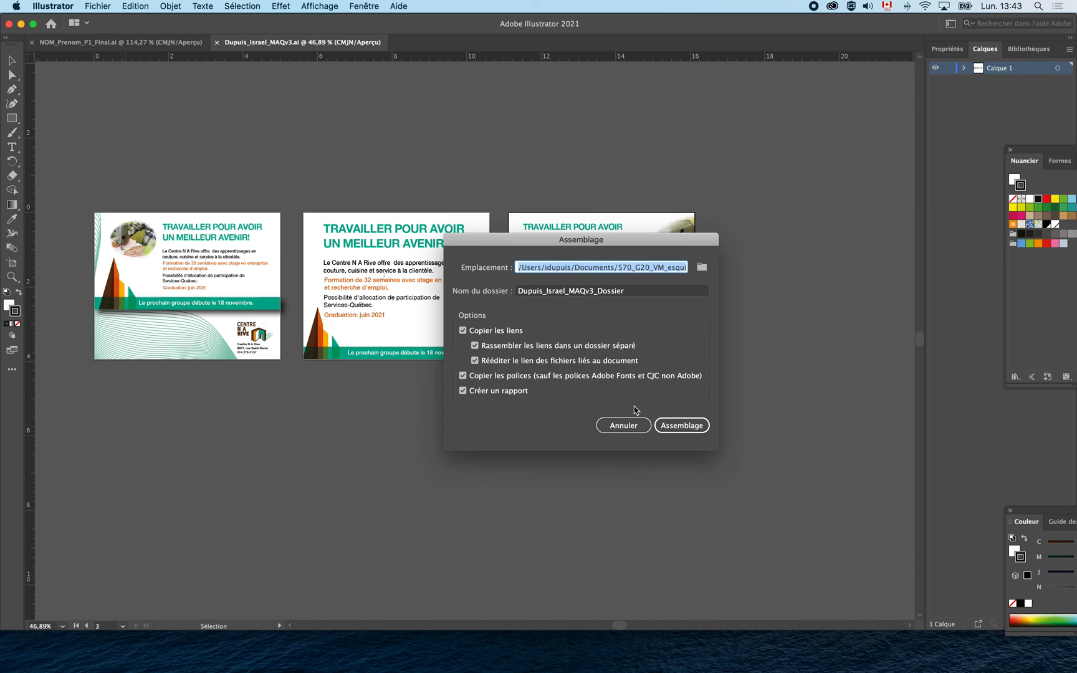
pyautogui.click(703, 268)
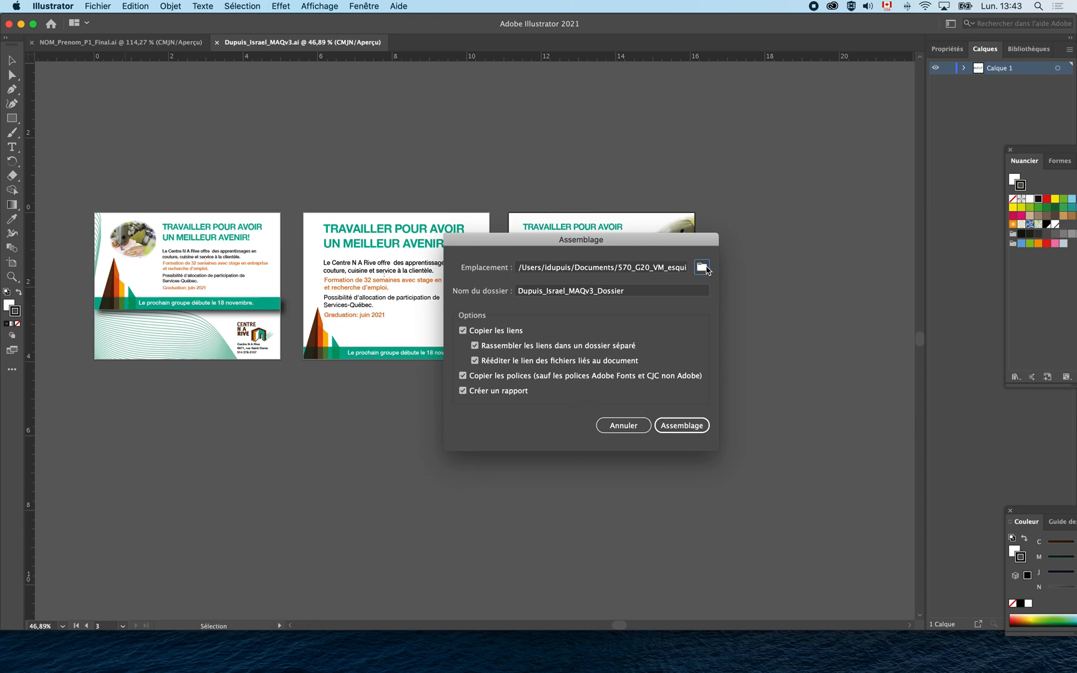
pyautogui.click(745, 290)
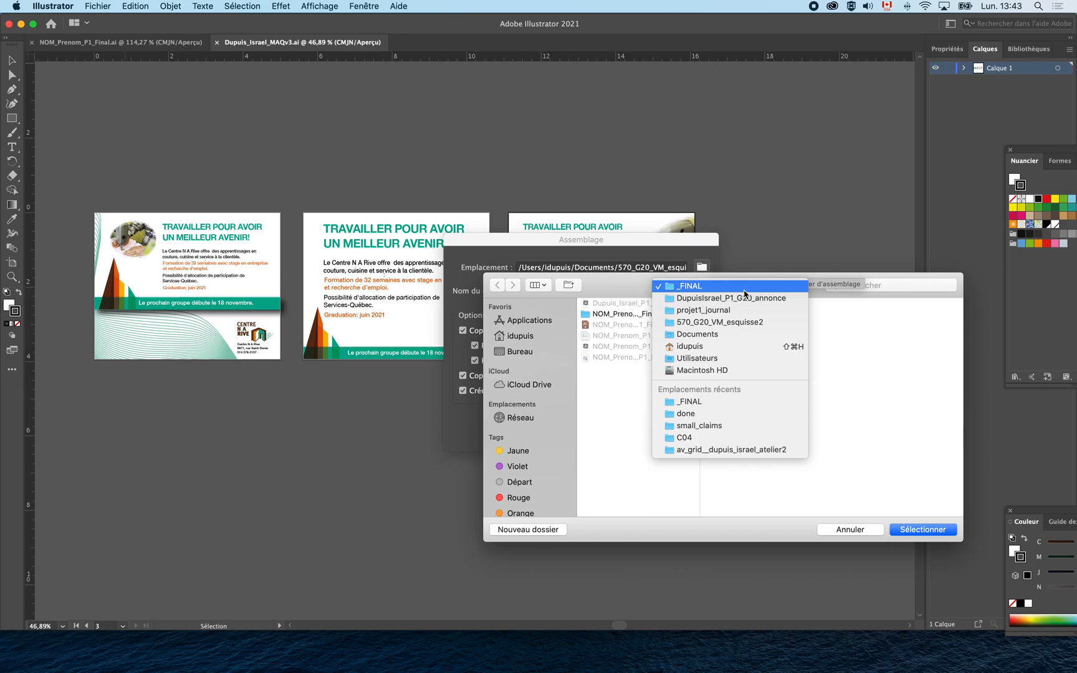
pyautogui.click(748, 298)
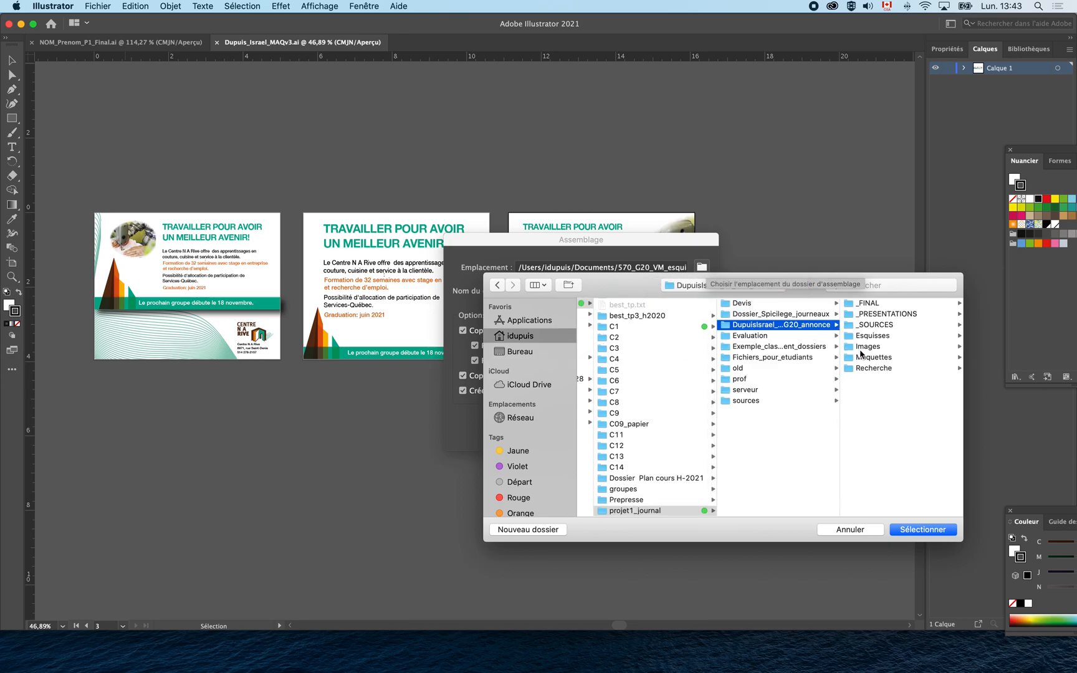
pyautogui.click(861, 356)
pyautogui.click(929, 532)
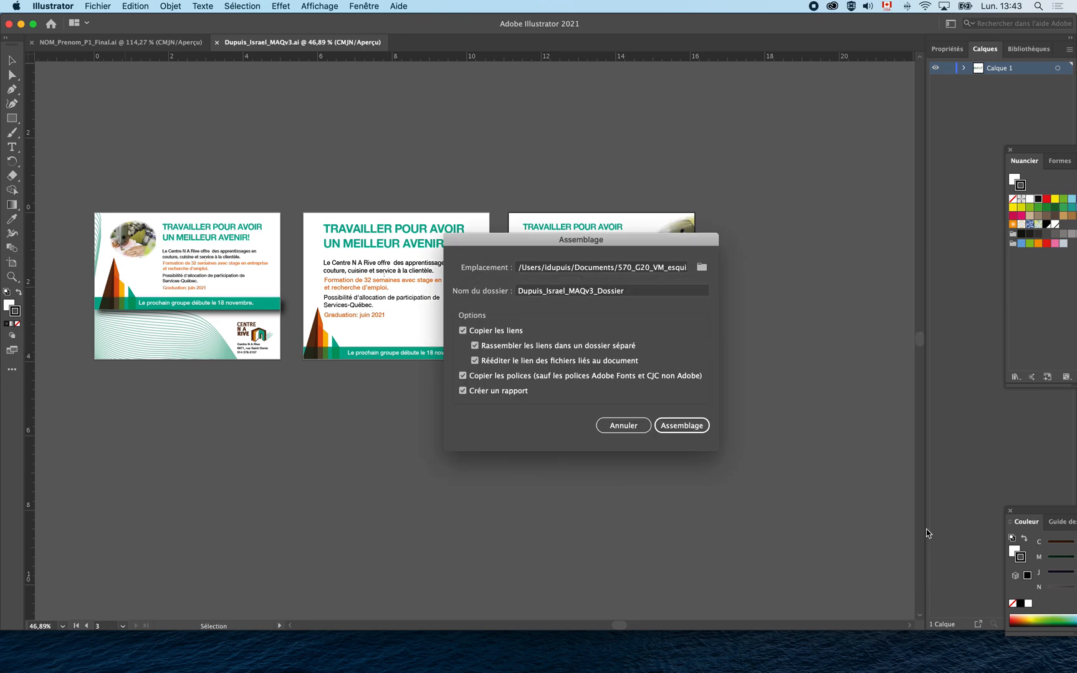
pyautogui.click(678, 427)
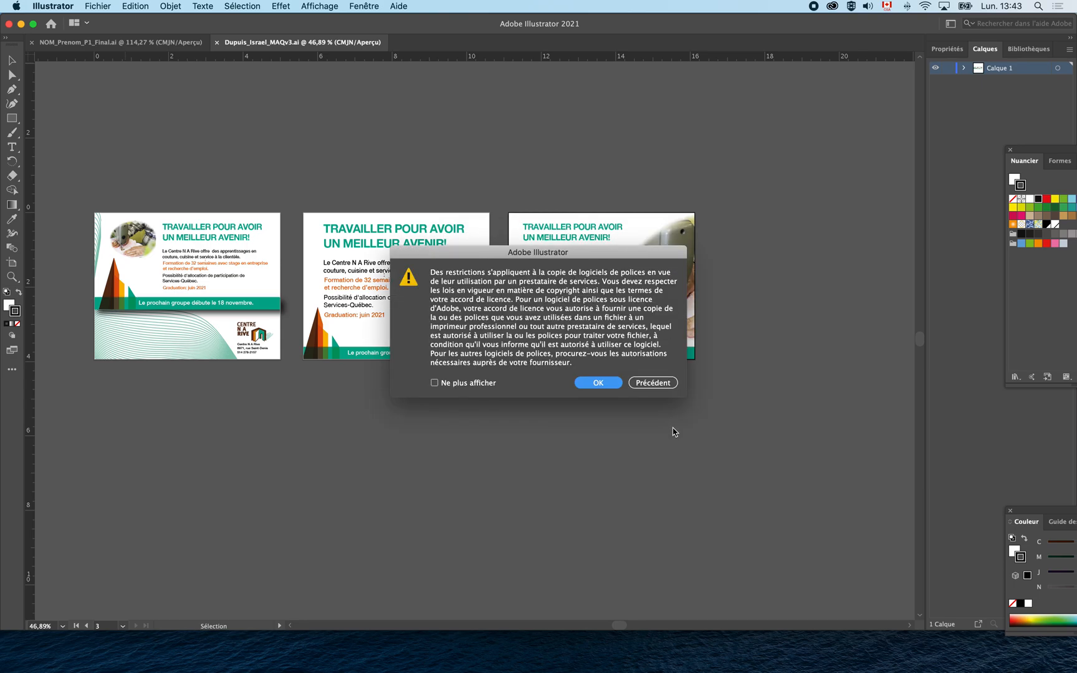
pyautogui.click(591, 382)
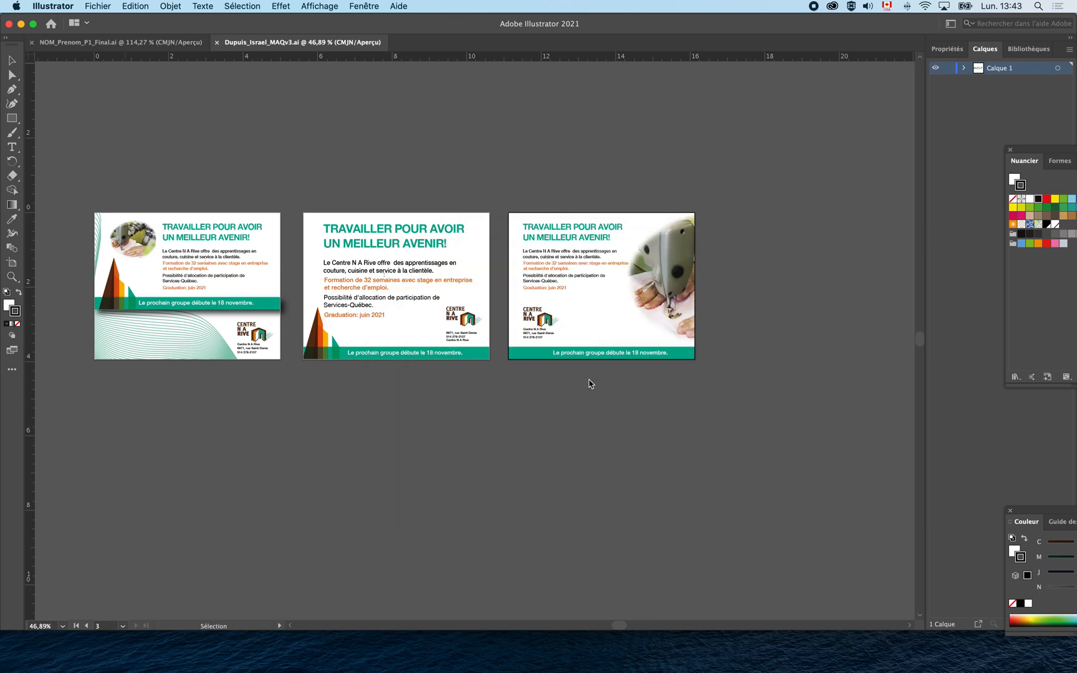
pyautogui.click(600, 348)
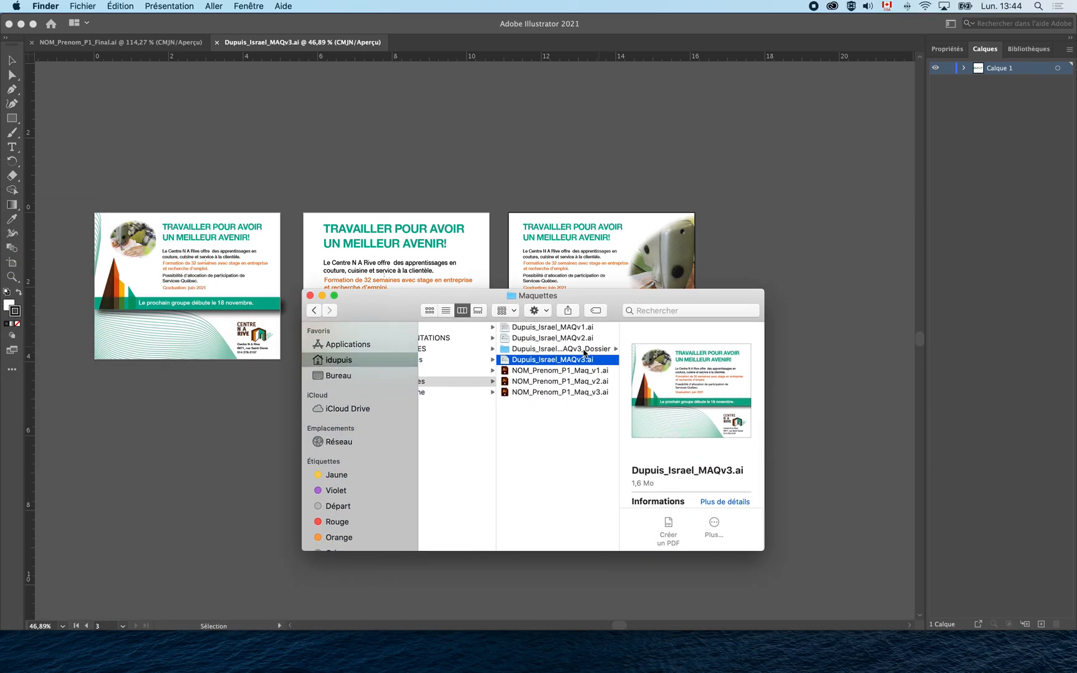
# Inspect the MAQv3 package's Fonts folder and packaged document, then open the _FINAL package folder.
pyautogui.click(682, 350)
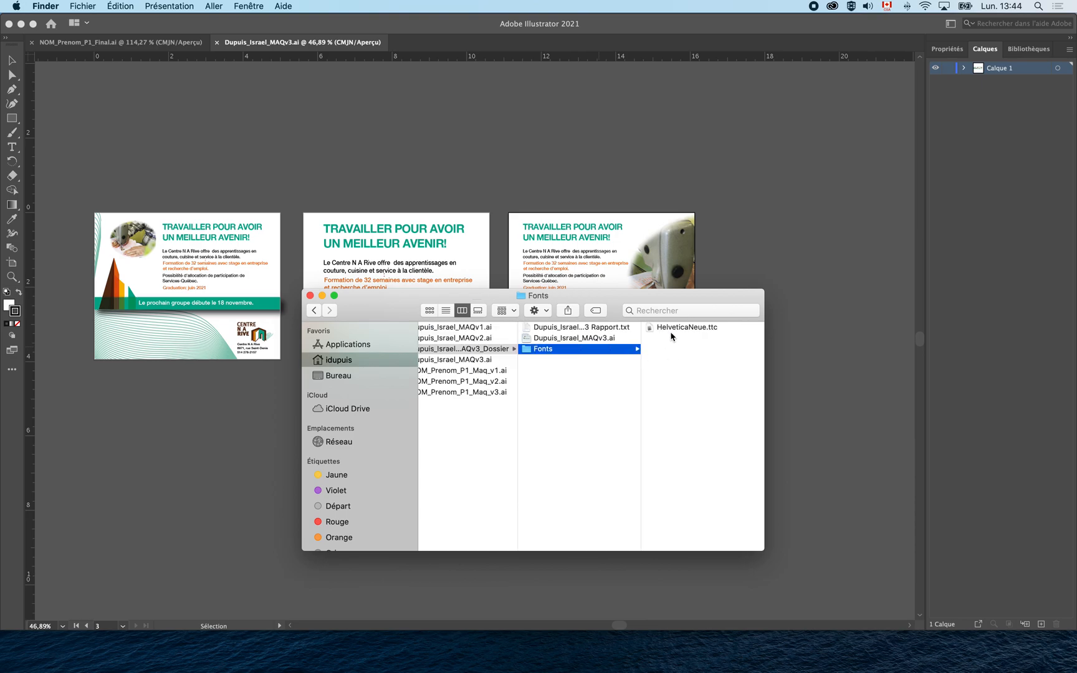
pyautogui.click(565, 342)
pyautogui.click(558, 349)
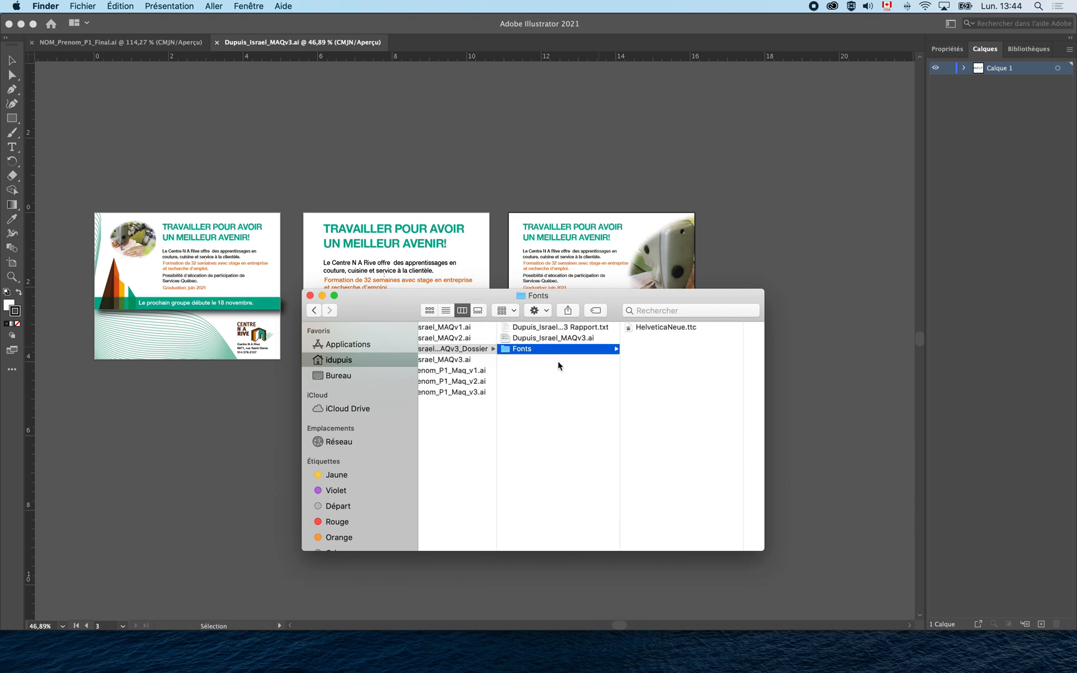
pyautogui.click(543, 339)
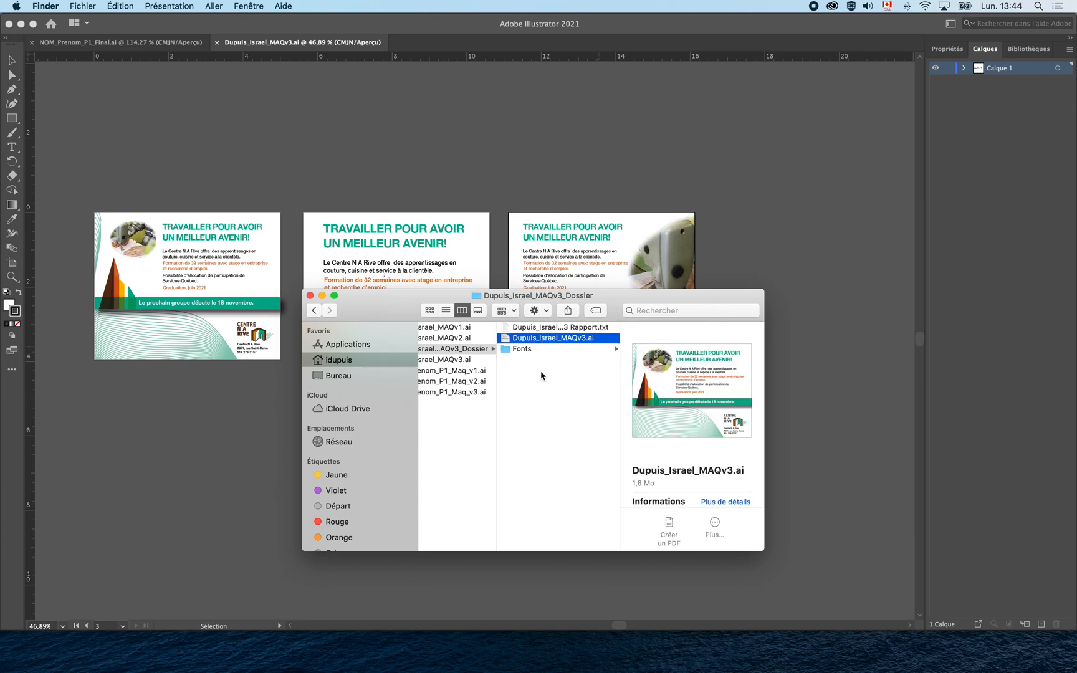
pyautogui.hscroll(-5, 541, 374)
pyautogui.click(522, 329)
pyautogui.click(629, 341)
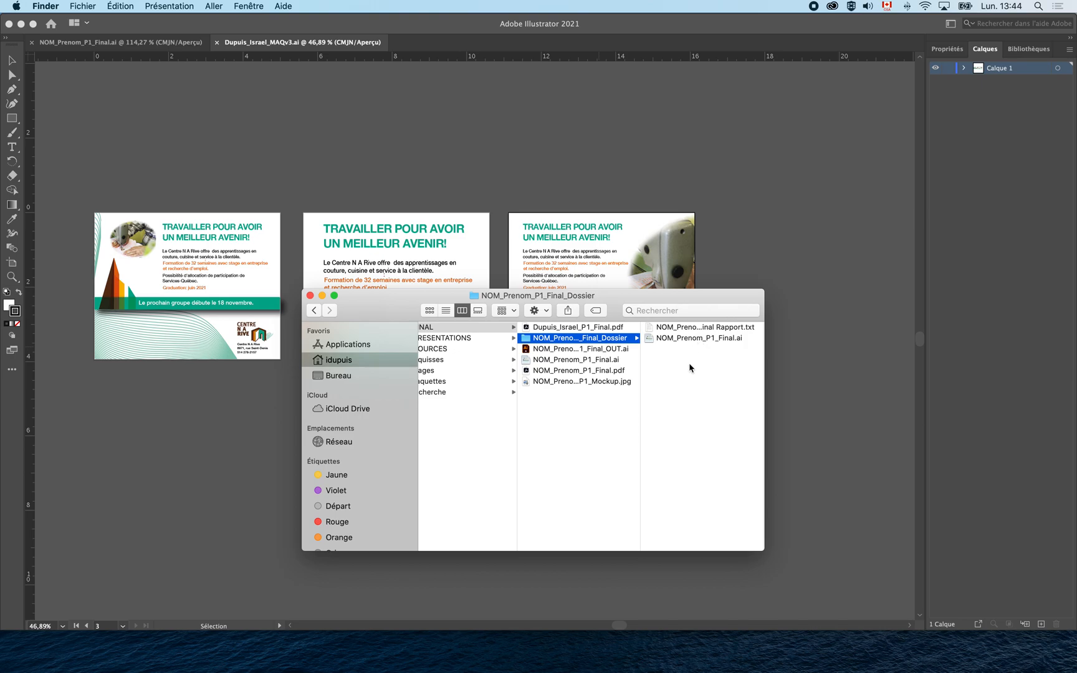
# Move the loose NOM_Prenom_P1_Final.ai in _FINAL to the Trash and return to Illustrator.
pyautogui.click(550, 363)
pyautogui.press('super+BackSpace')
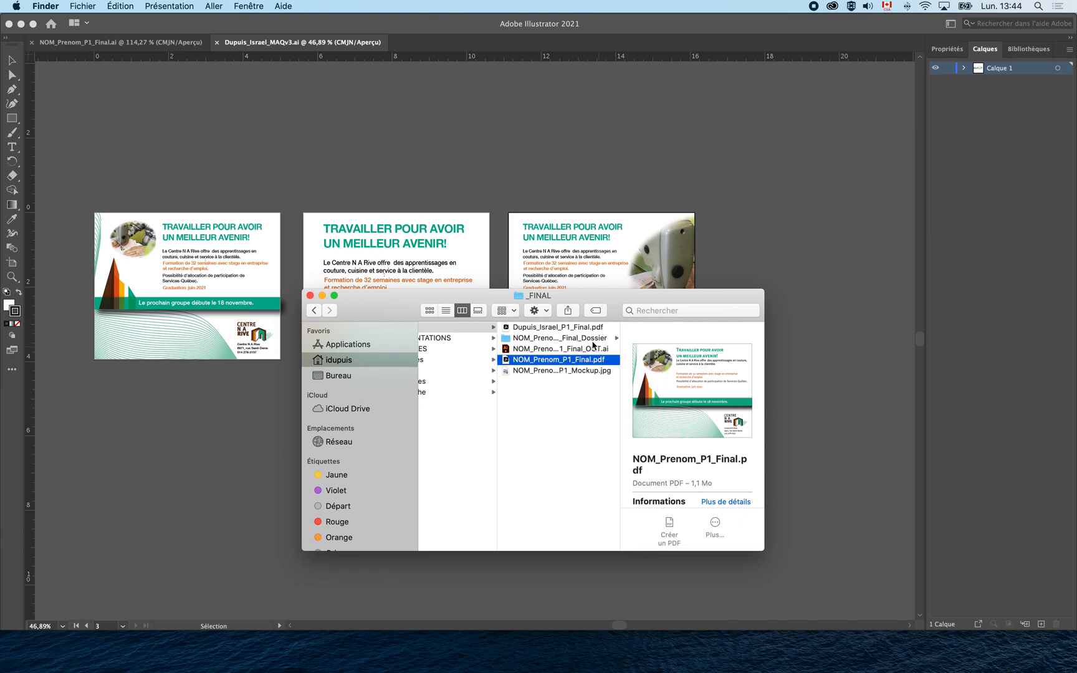
pyautogui.click(592, 342)
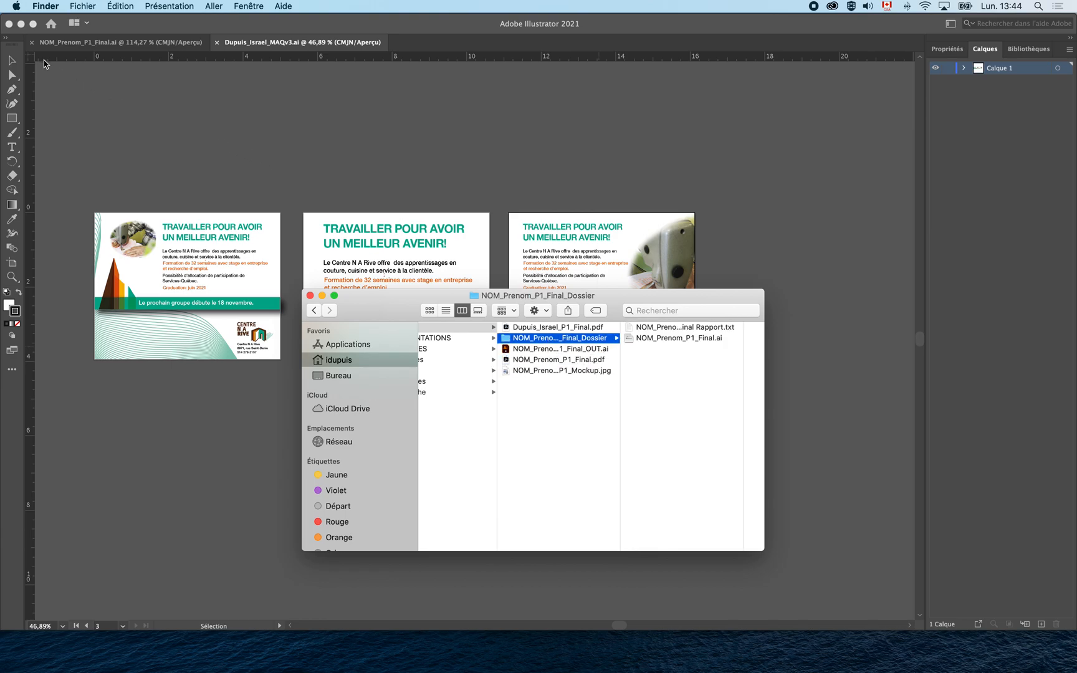
pyautogui.click(32, 42)
# Close NOM_Prenom_P1_Final.ai and the MAQv3 document, then switch to Photoshop.
pyautogui.click(32, 42)
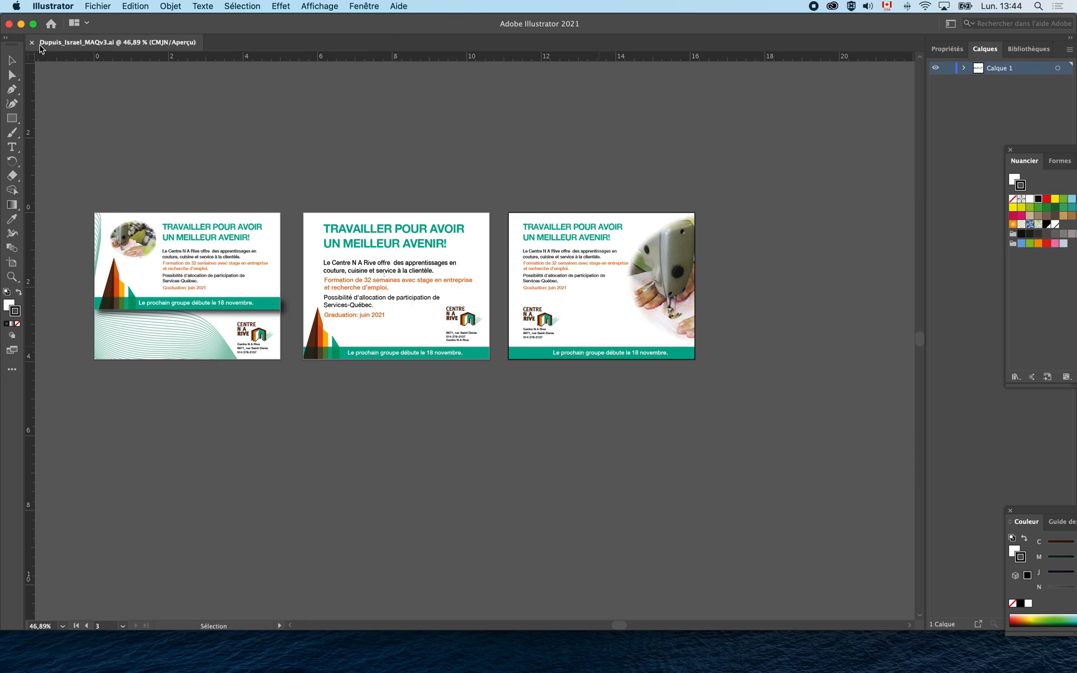
pyautogui.click(32, 42)
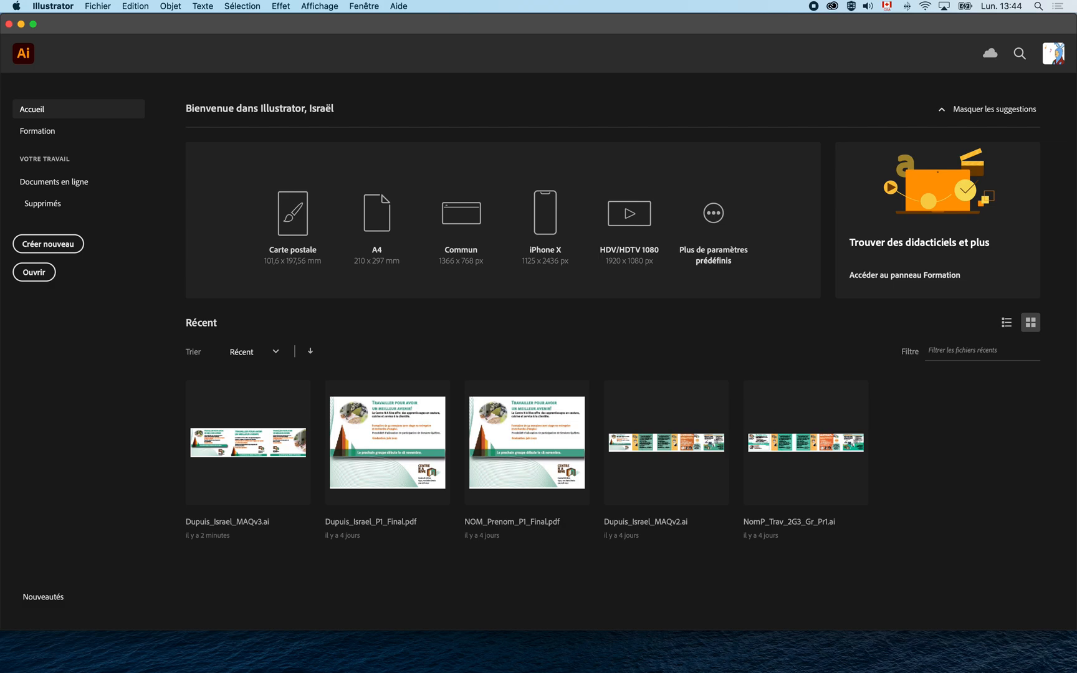
pyautogui.press('super+Tab')
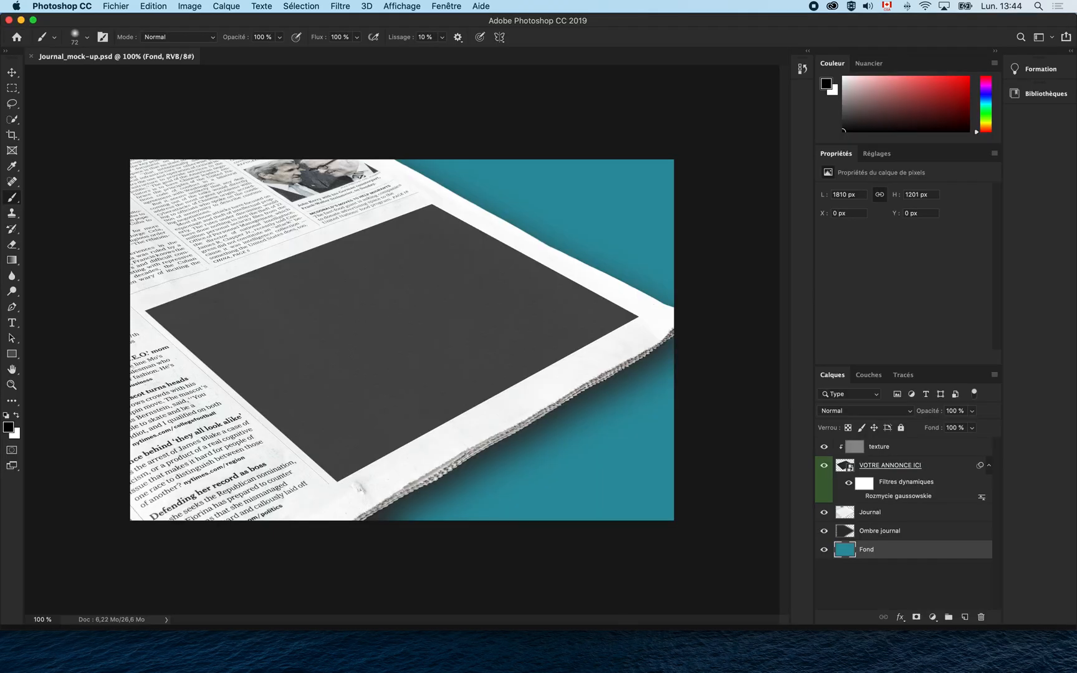
pyautogui.moveTo(493, 672); pyautogui.dragTo(665, 282)
pyautogui.hscroll(-4, 605, 359)
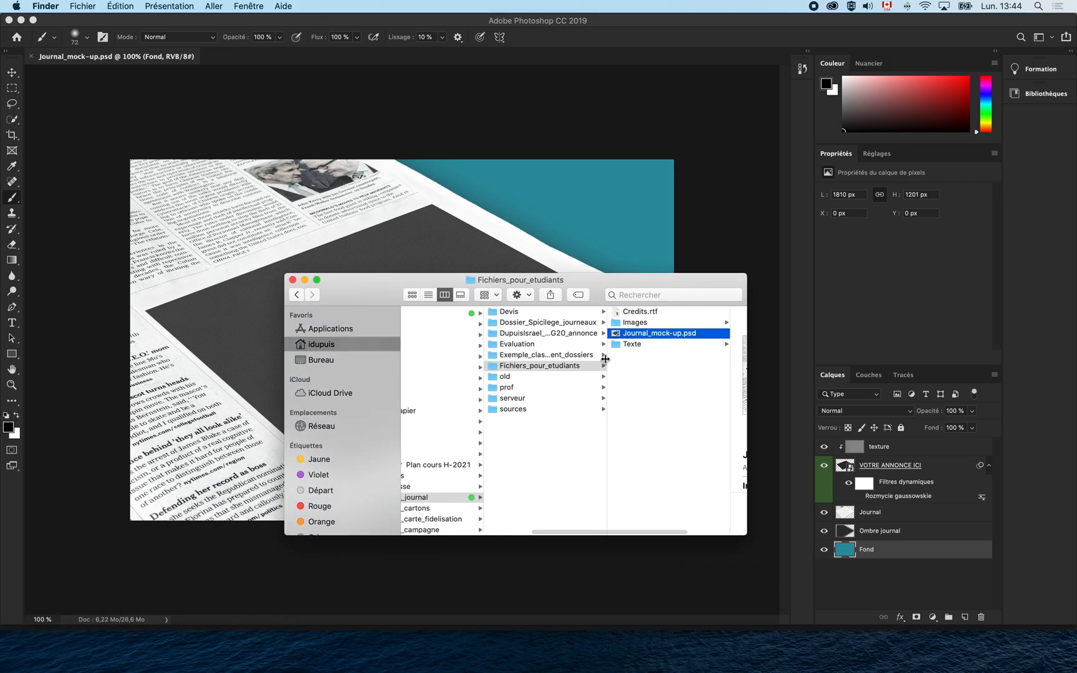
pyautogui.hscroll(3, 561, 339)
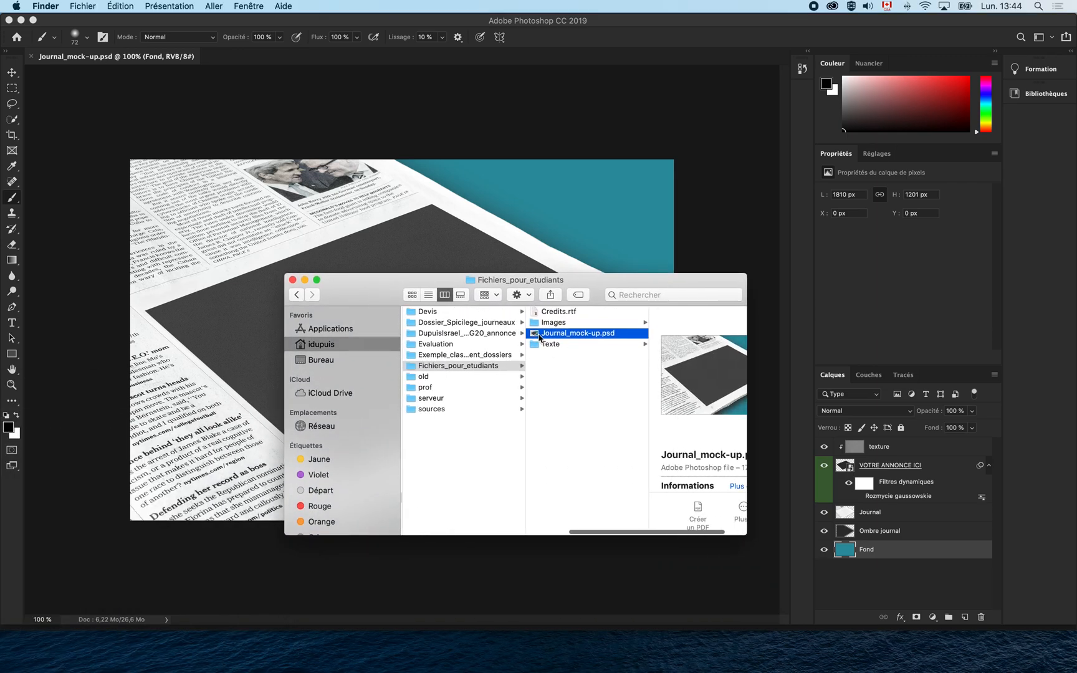
pyautogui.press('super+w')
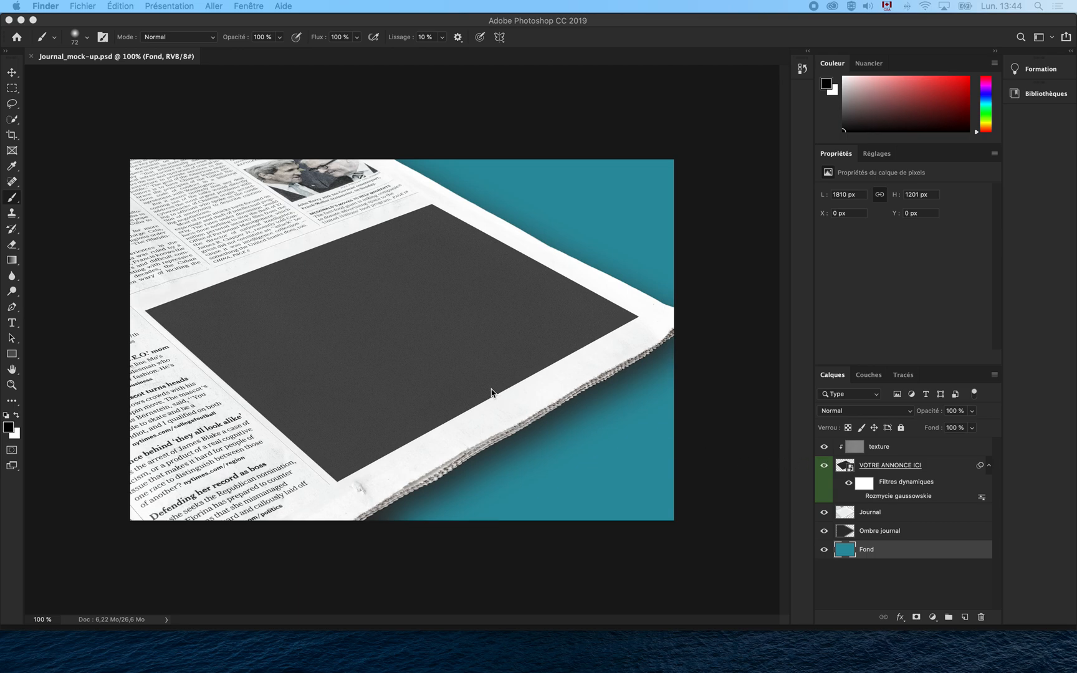
# Open the VOTRE ANNONCE ICI smart object's contents and choose Importer et incorporer.
pyautogui.doubleClick(850, 471)
pyautogui.click(628, 255)
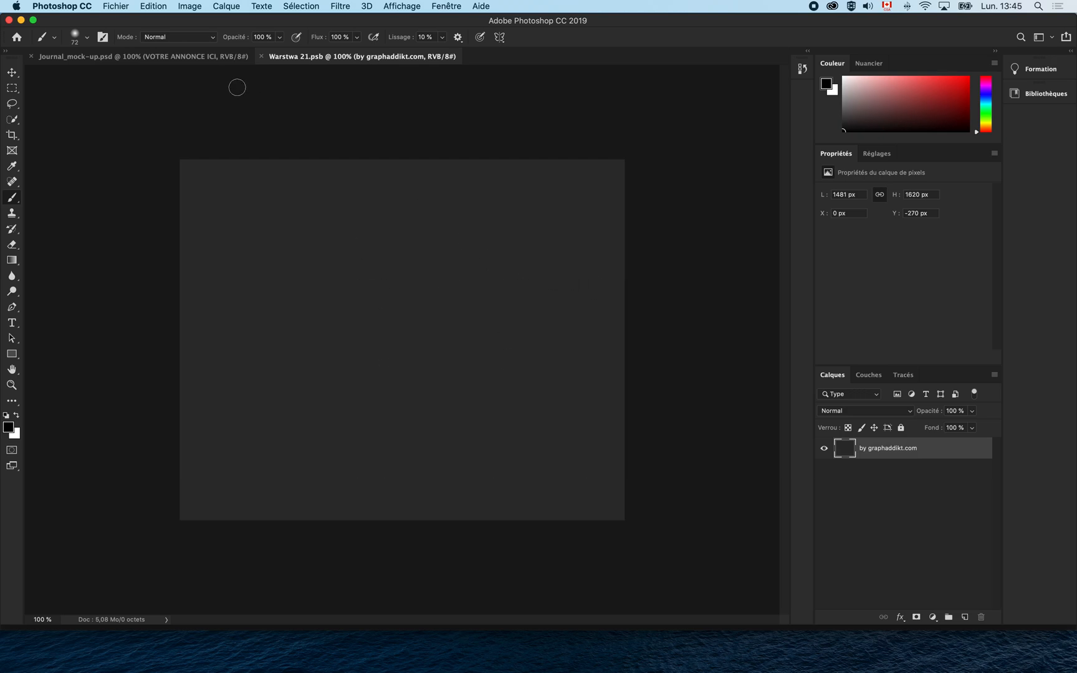
pyautogui.click(123, 7)
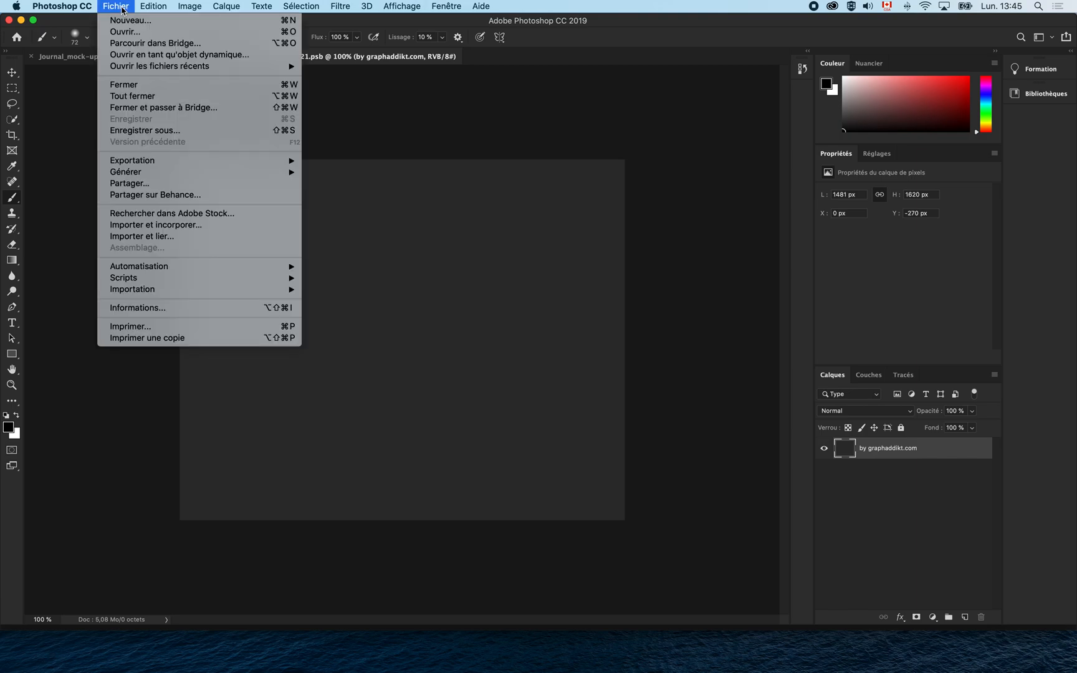
pyautogui.click(190, 228)
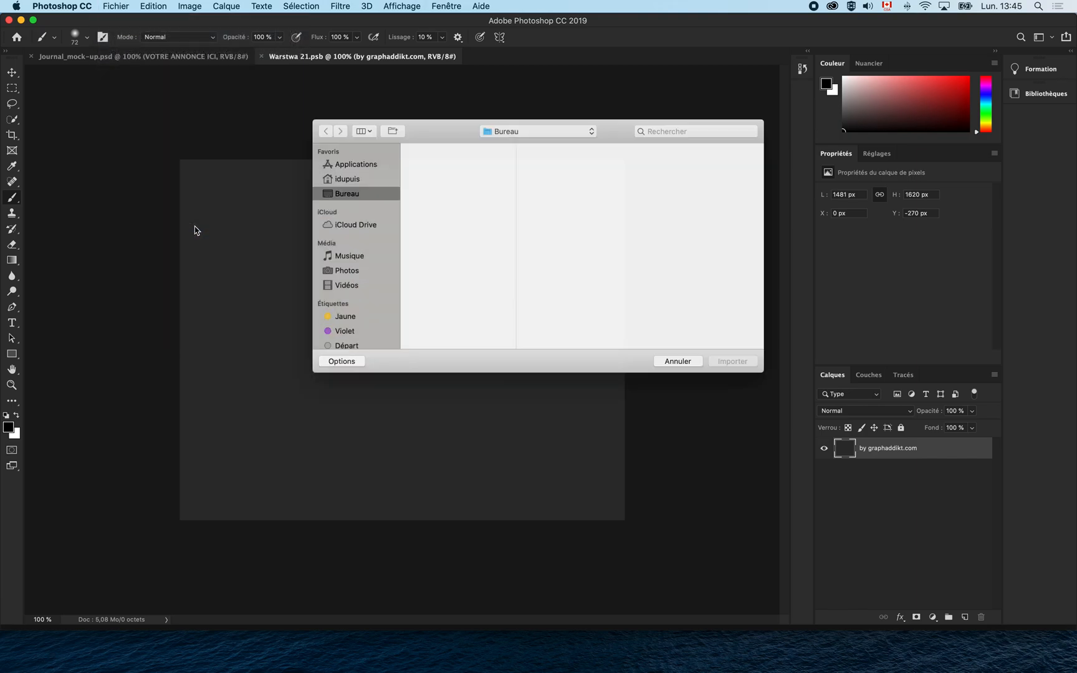
# Browse to the ad project's _FINAL folder and pick the final ad PDF to import.
pyautogui.click(365, 177)
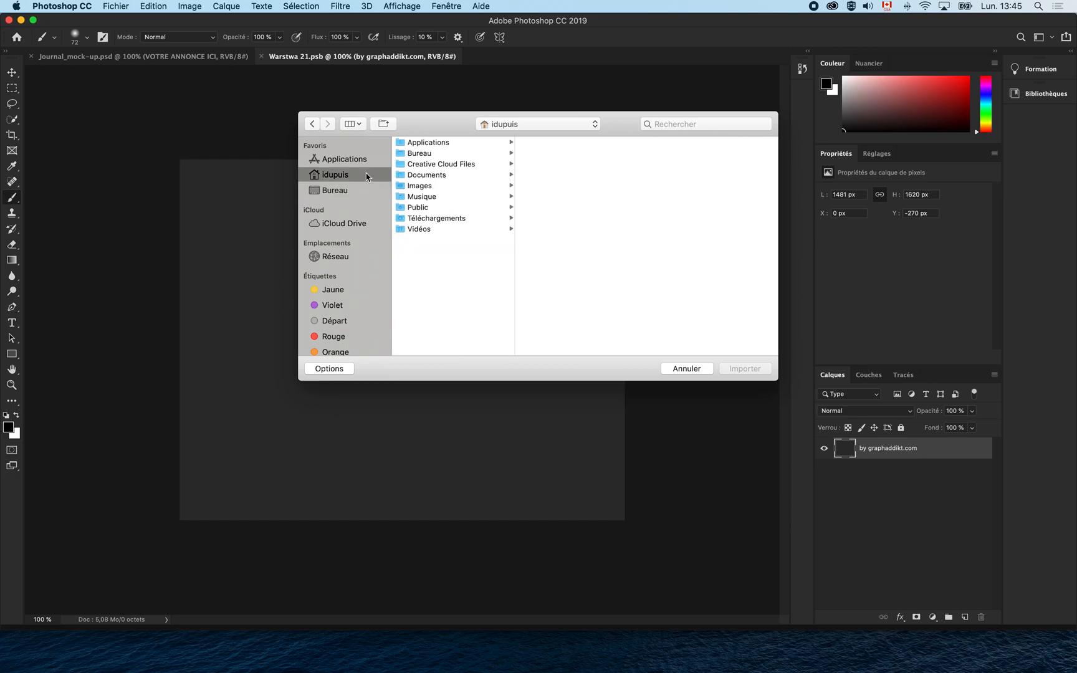
pyautogui.click(461, 175)
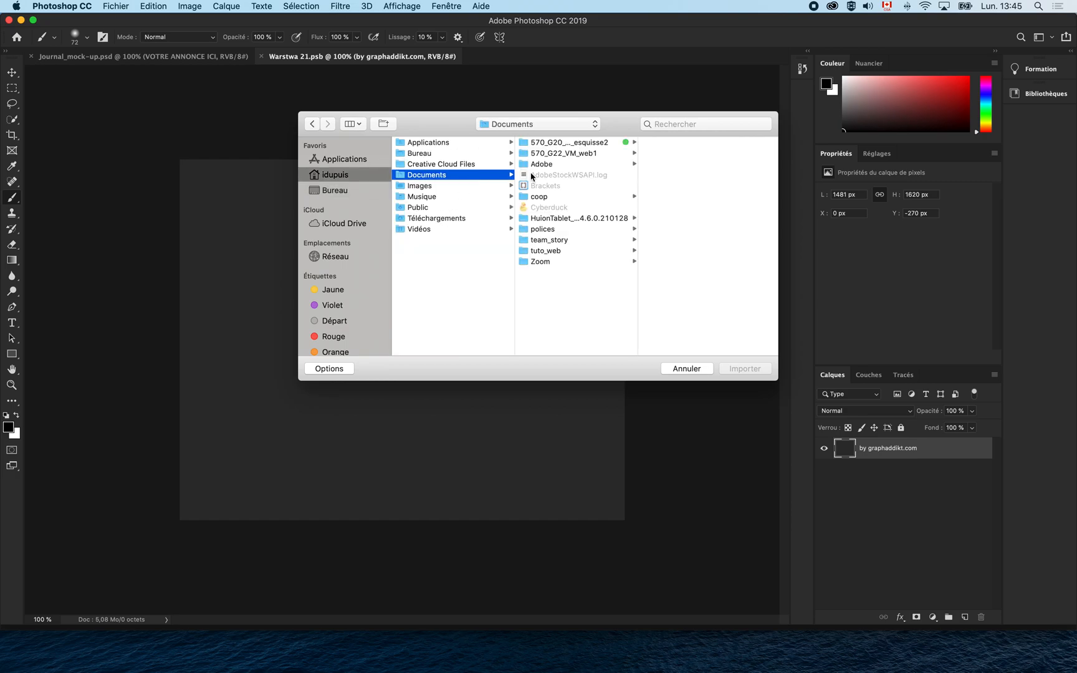
pyautogui.click(586, 144)
pyautogui.scroll(-2, 681, 287)
pyautogui.scroll(-1, 683, 293)
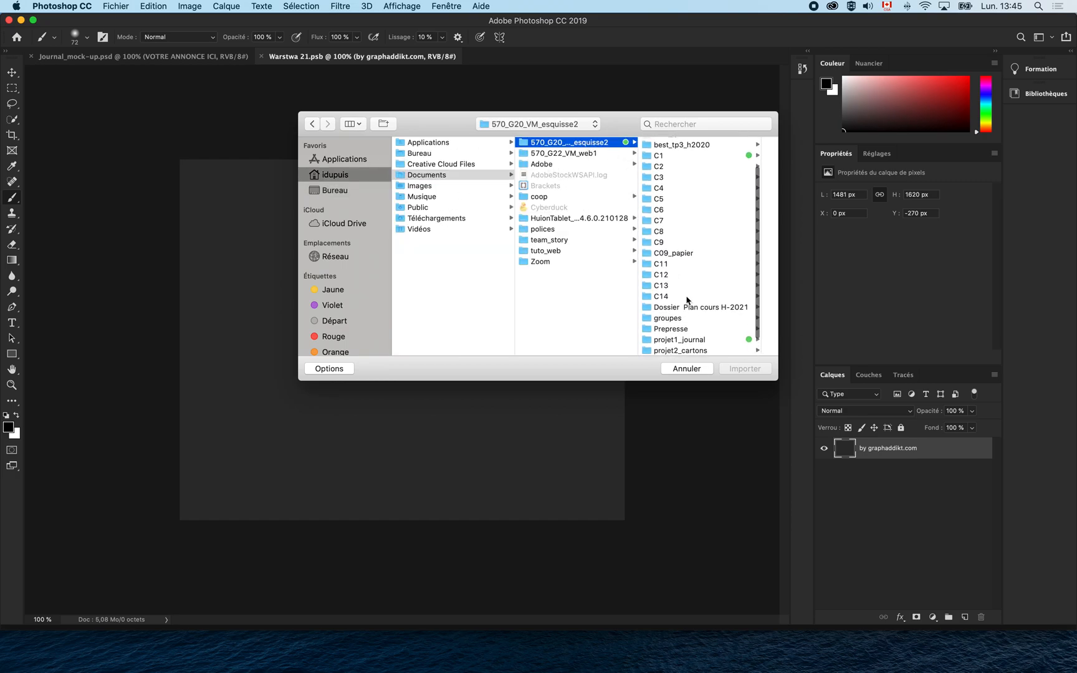
pyautogui.scroll(-1, 700, 331)
pyautogui.click(702, 337)
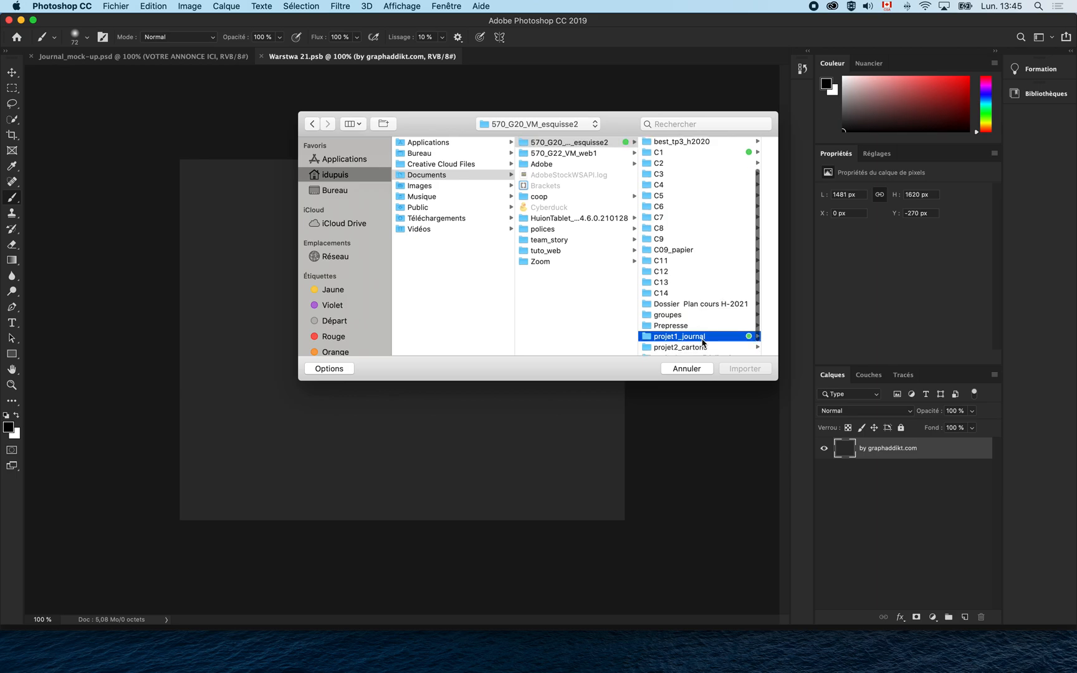
pyautogui.click(713, 165)
pyautogui.click(706, 144)
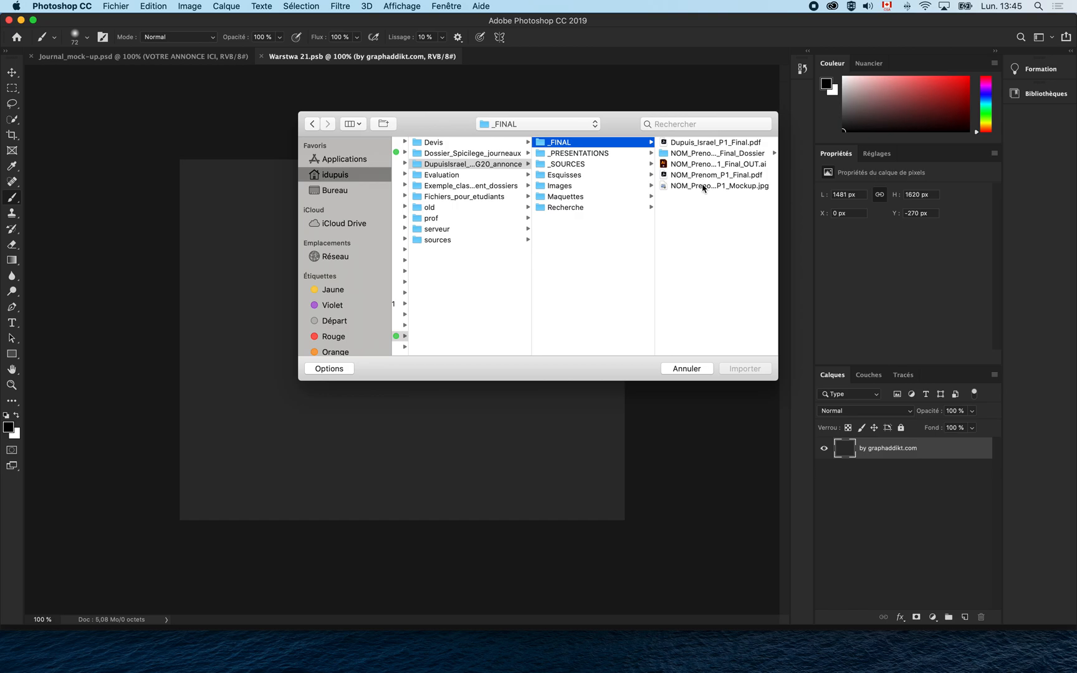
pyautogui.click(703, 185)
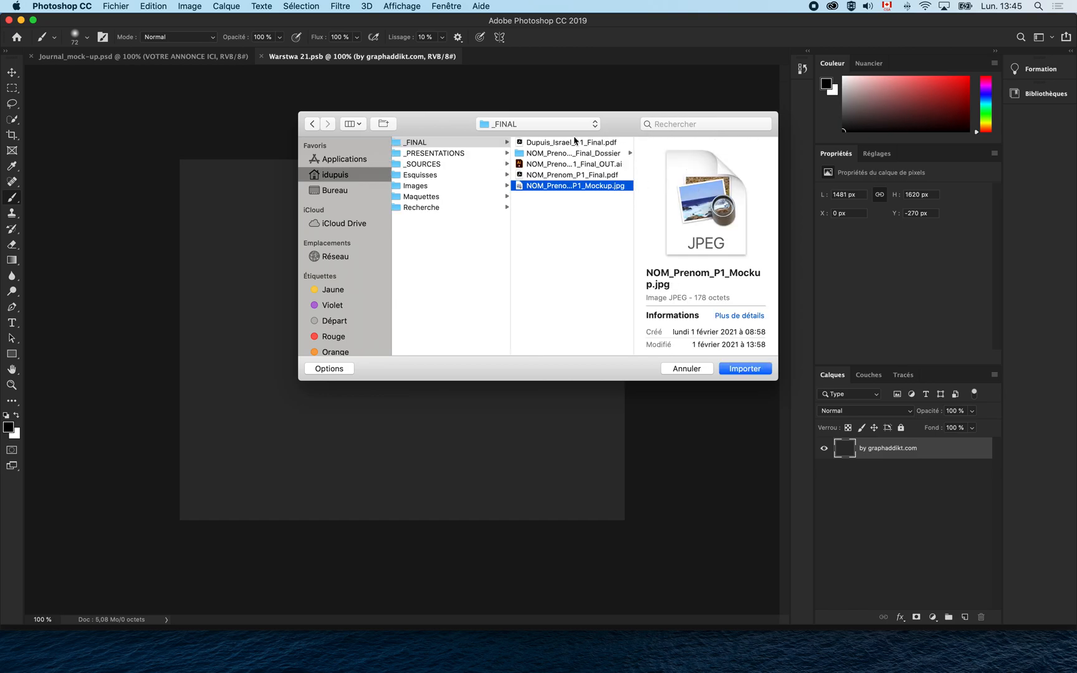
pyautogui.click(576, 143)
pyautogui.press('space')
pyautogui.press('space')
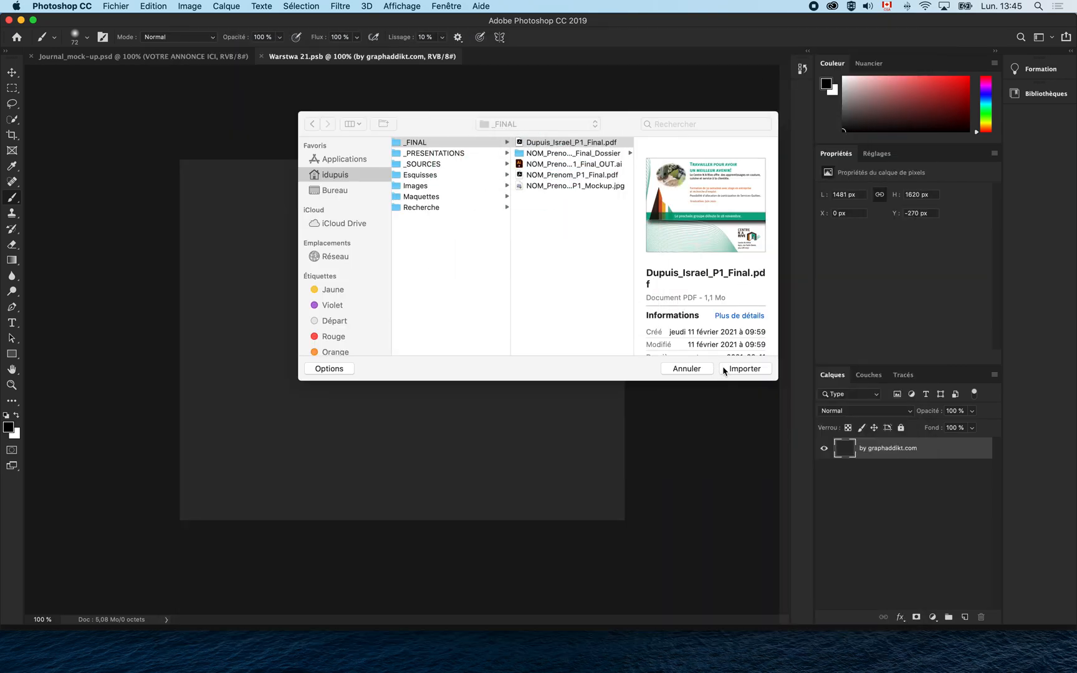
pyautogui.click(734, 370)
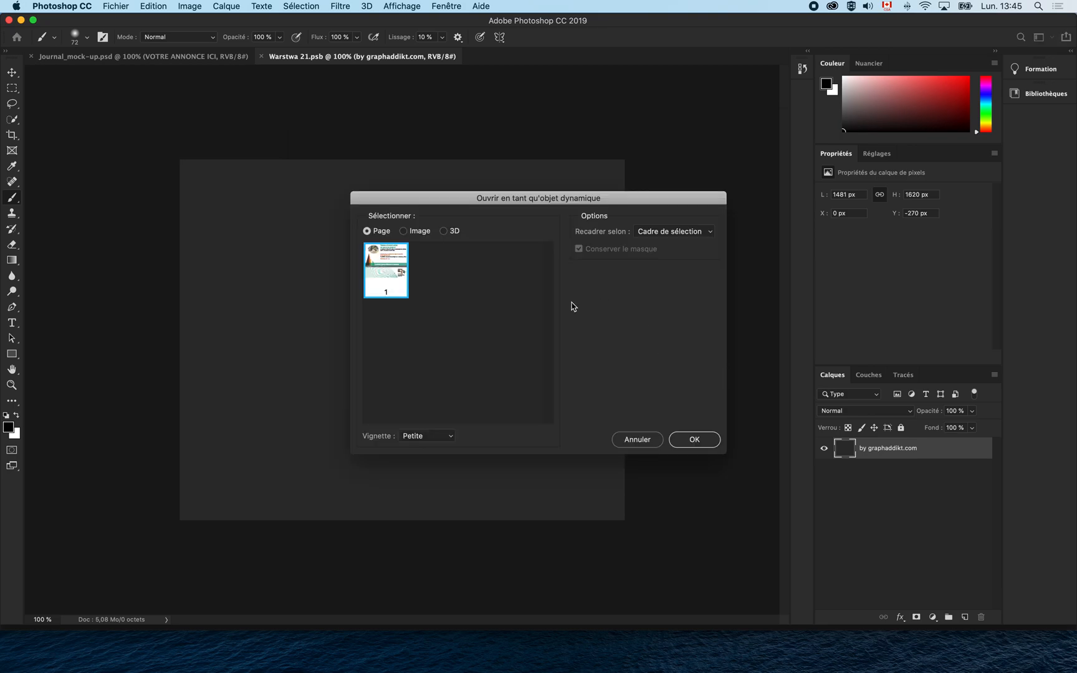
# Place the PDF cropped to Zone de recadrage (crop box).
pyautogui.click(650, 233)
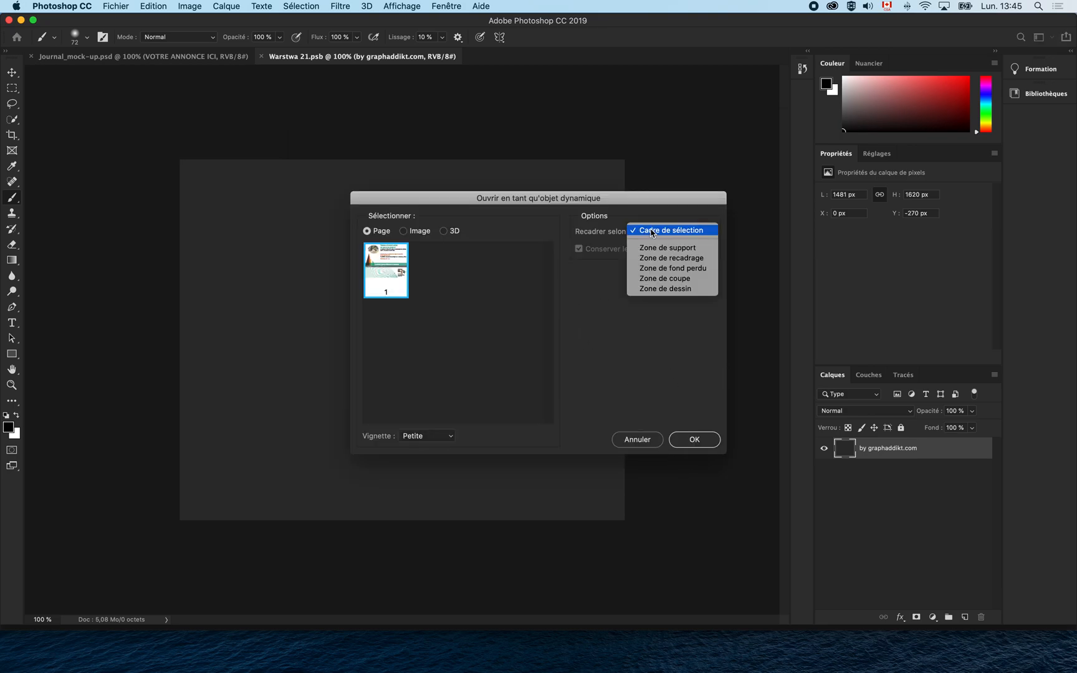
pyautogui.click(666, 248)
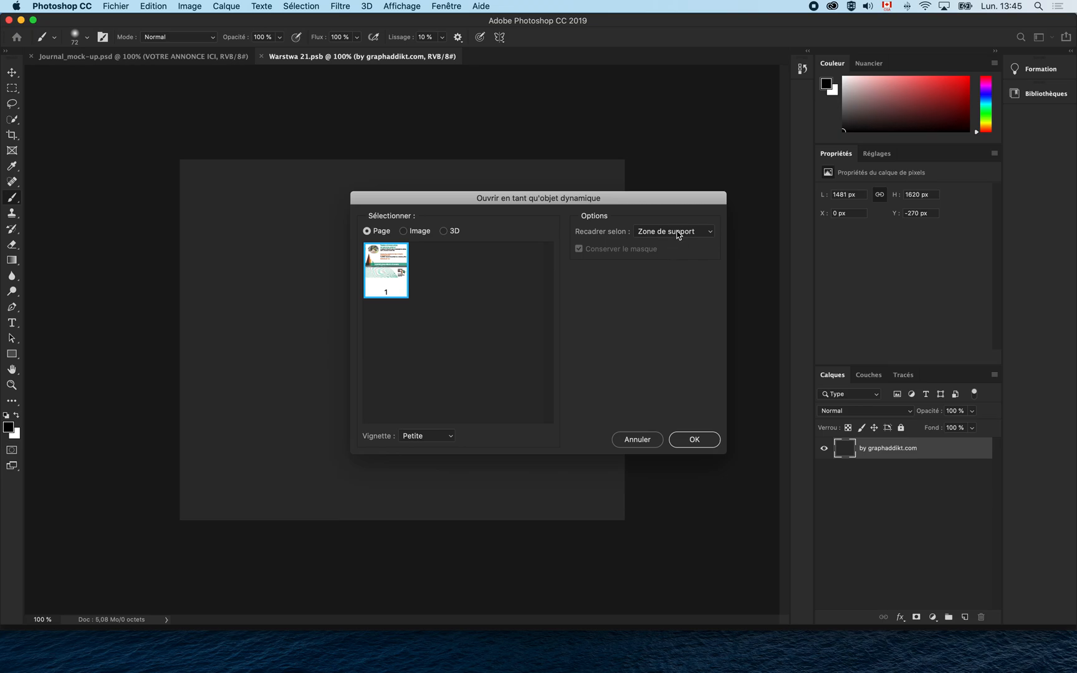
pyautogui.click(682, 235)
pyautogui.click(679, 241)
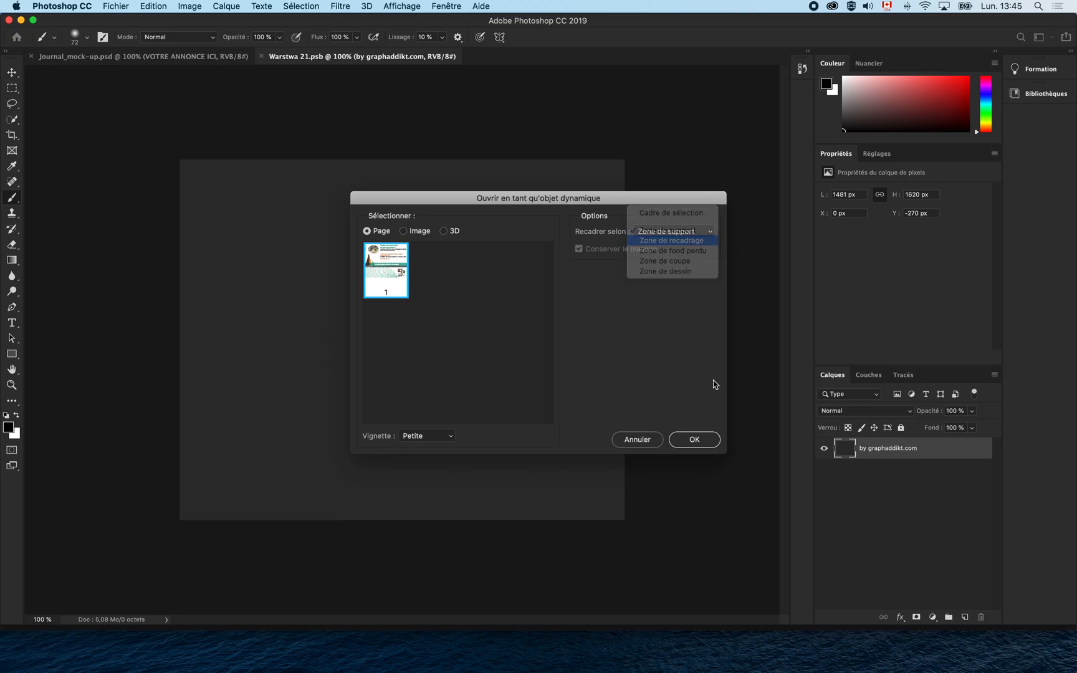
pyautogui.click(702, 445)
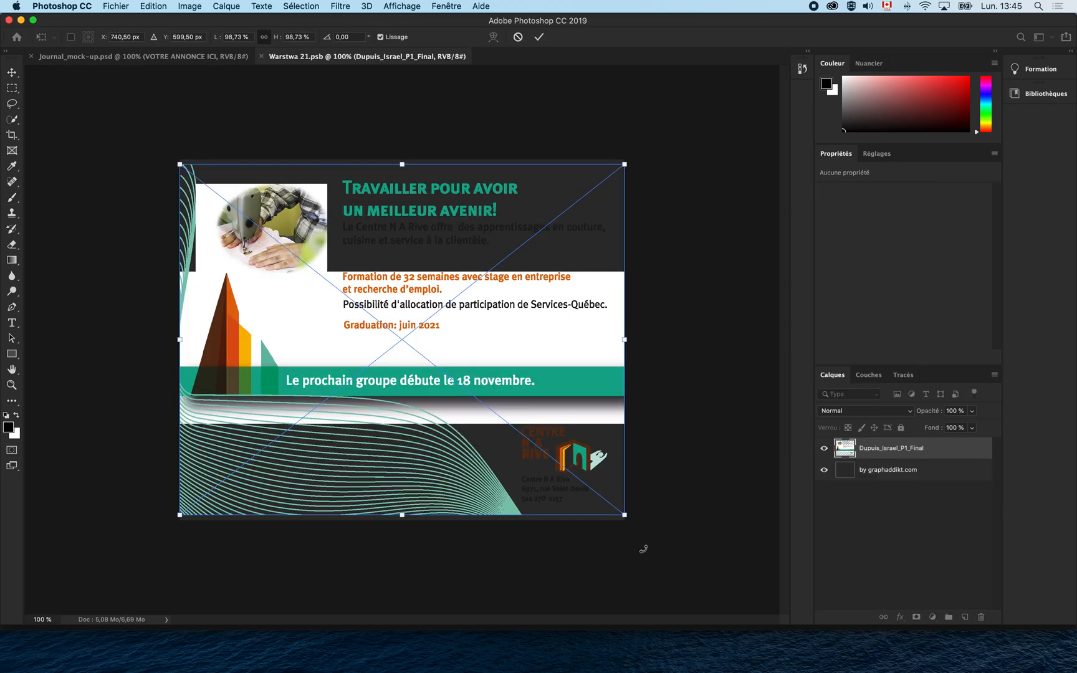
# Enlarge the ad to cover the canvas, fill the background layer white, save and close Warstwa 21.psb.
pyautogui.moveTo(626, 518)
pyautogui.mouseDown()
pyautogui.moveTo(630, 502)
pyautogui.moveTo(631, 521)
pyautogui.mouseUp()
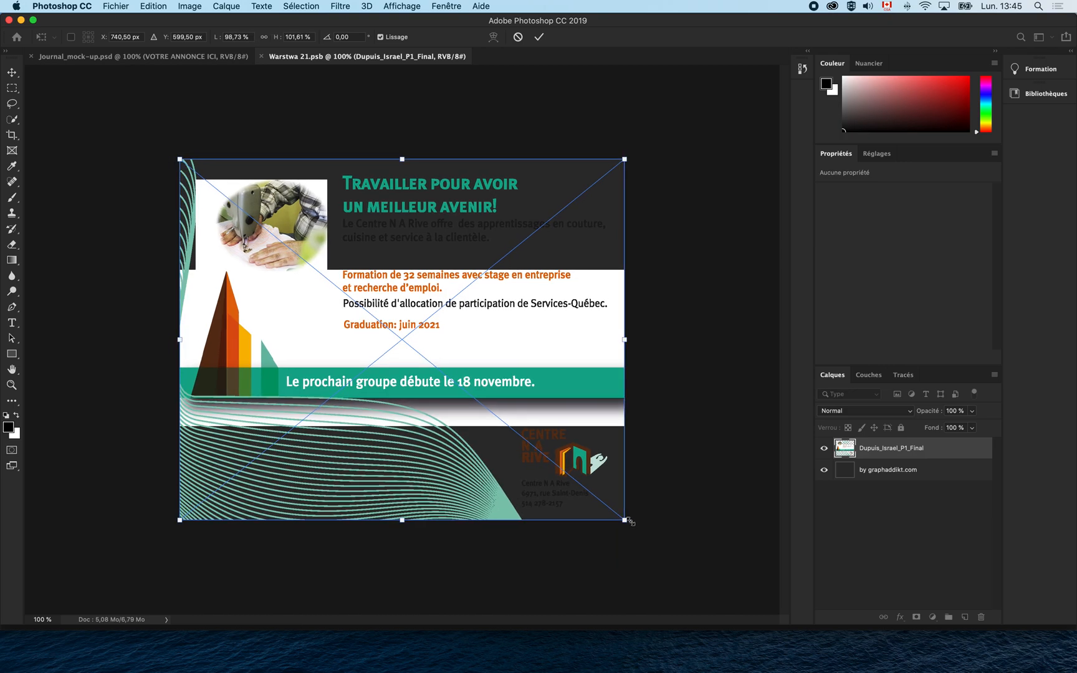
pyautogui.press('Return')
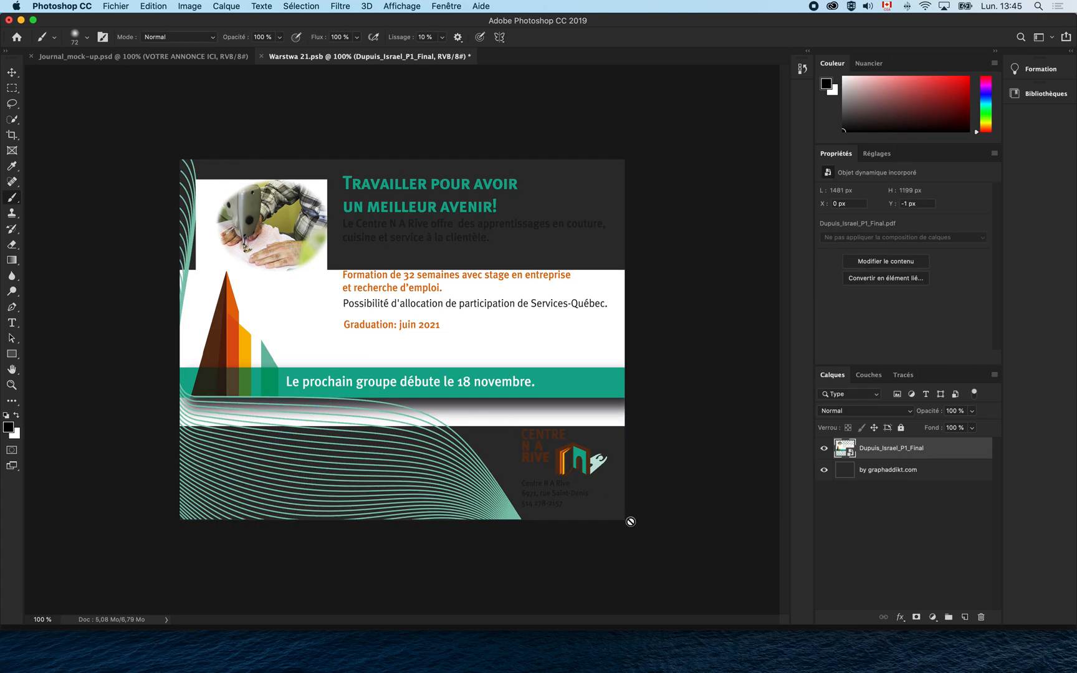
pyautogui.click(875, 474)
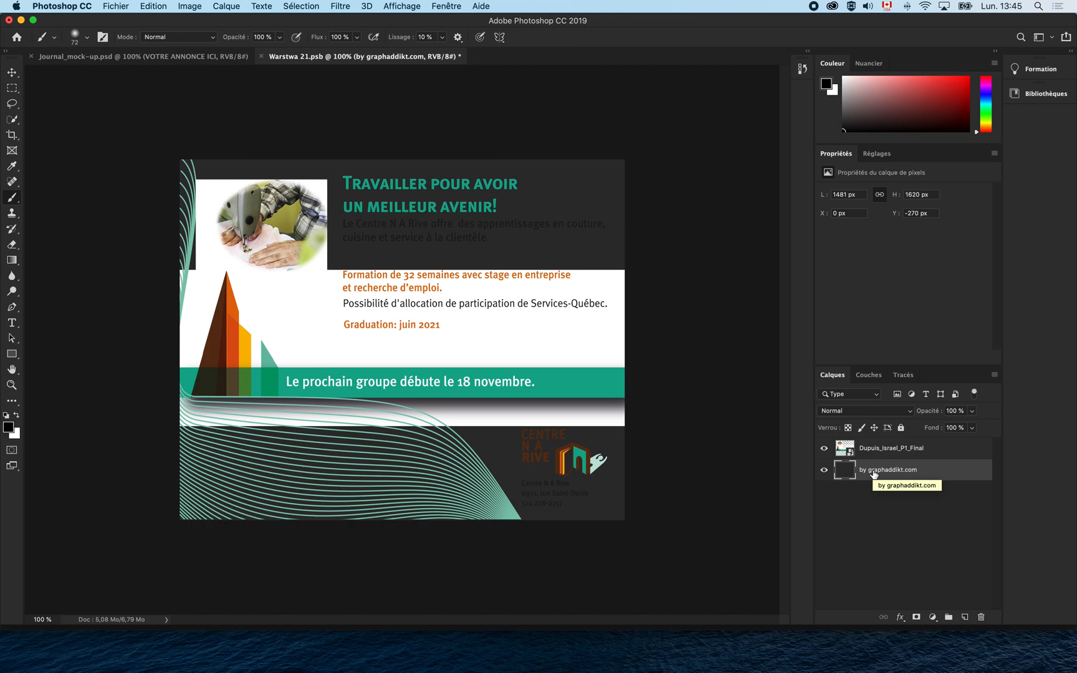
pyautogui.press('super+BackSpace')
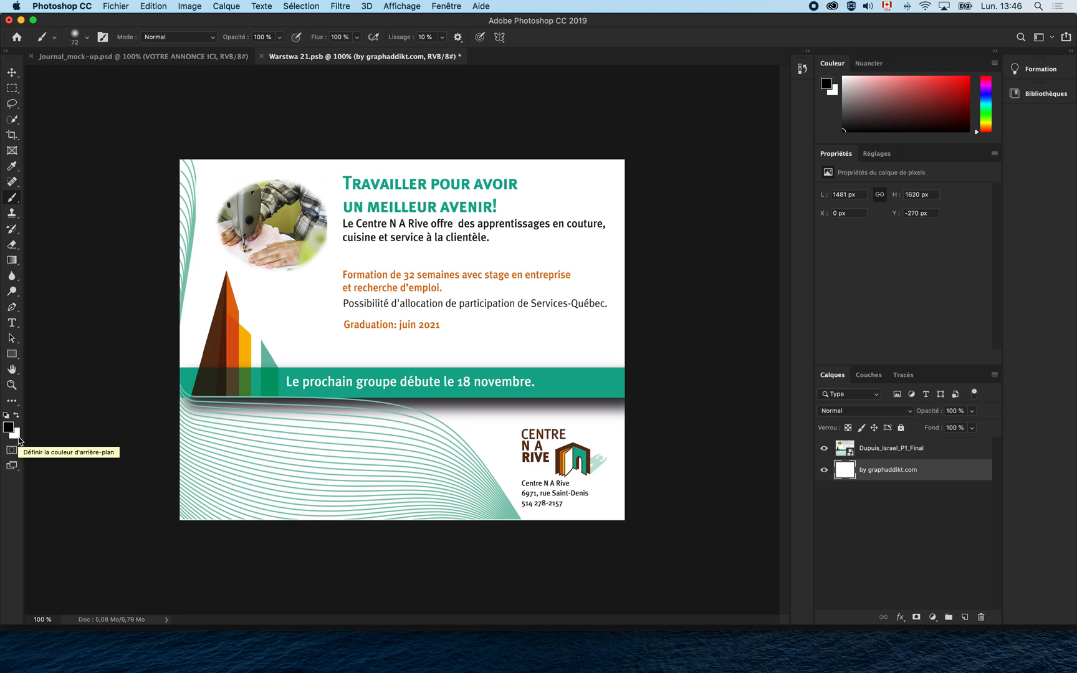
pyautogui.press('super+s')
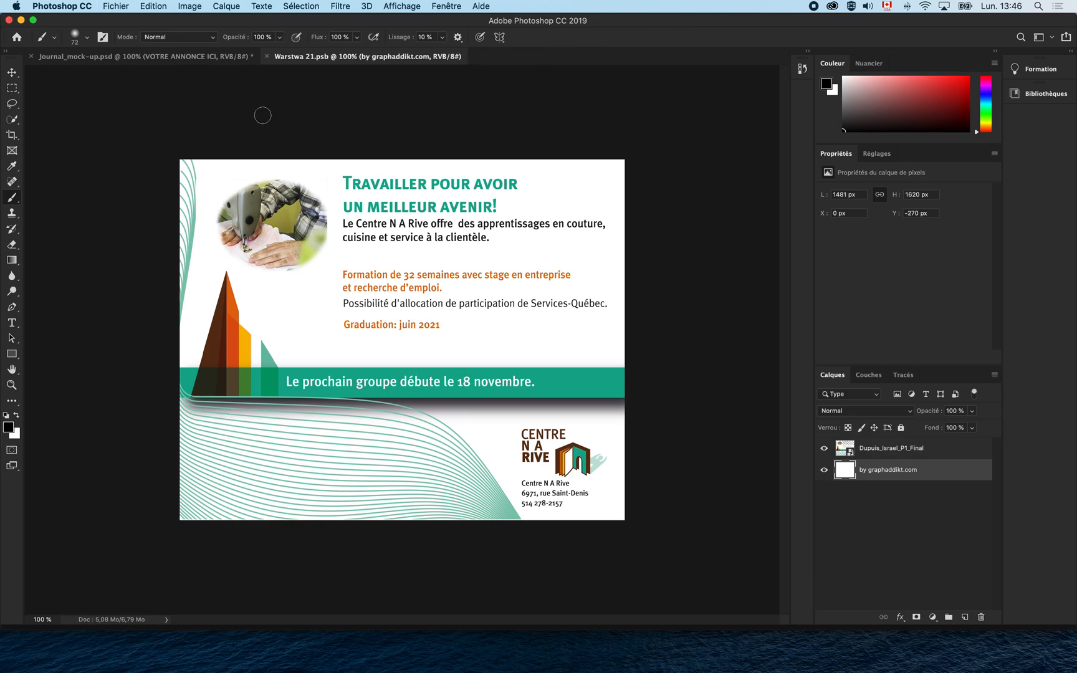
pyautogui.click(267, 57)
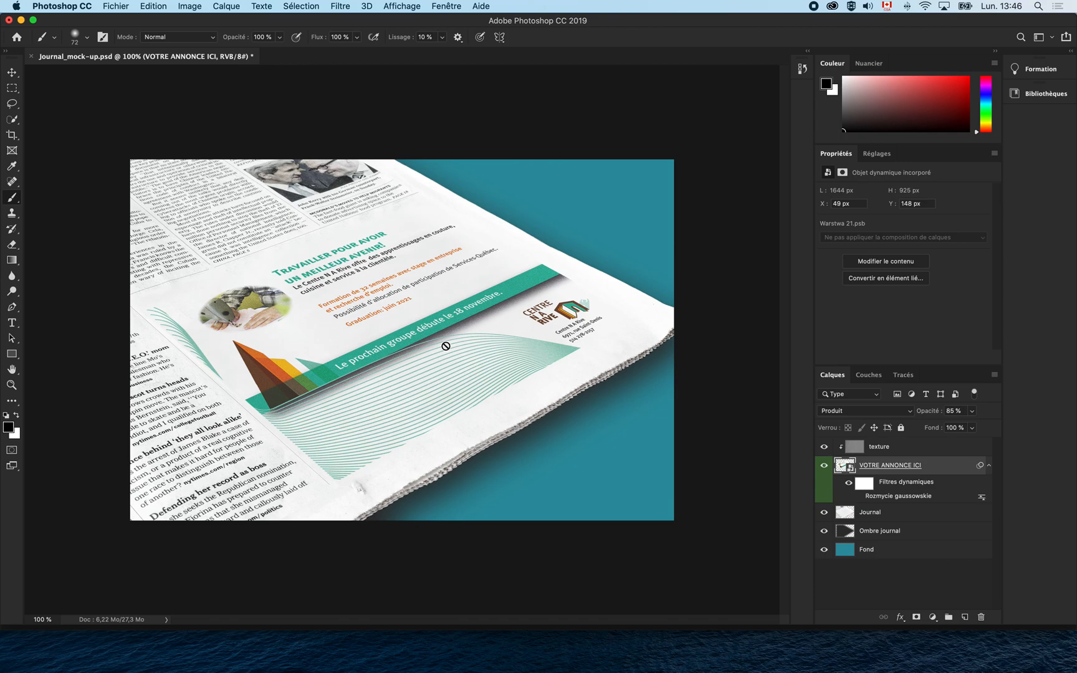
# Save the mock-up as a JPEG in the project's _FINAL folder, starting from the existing mockup name.
pyautogui.click(122, 7)
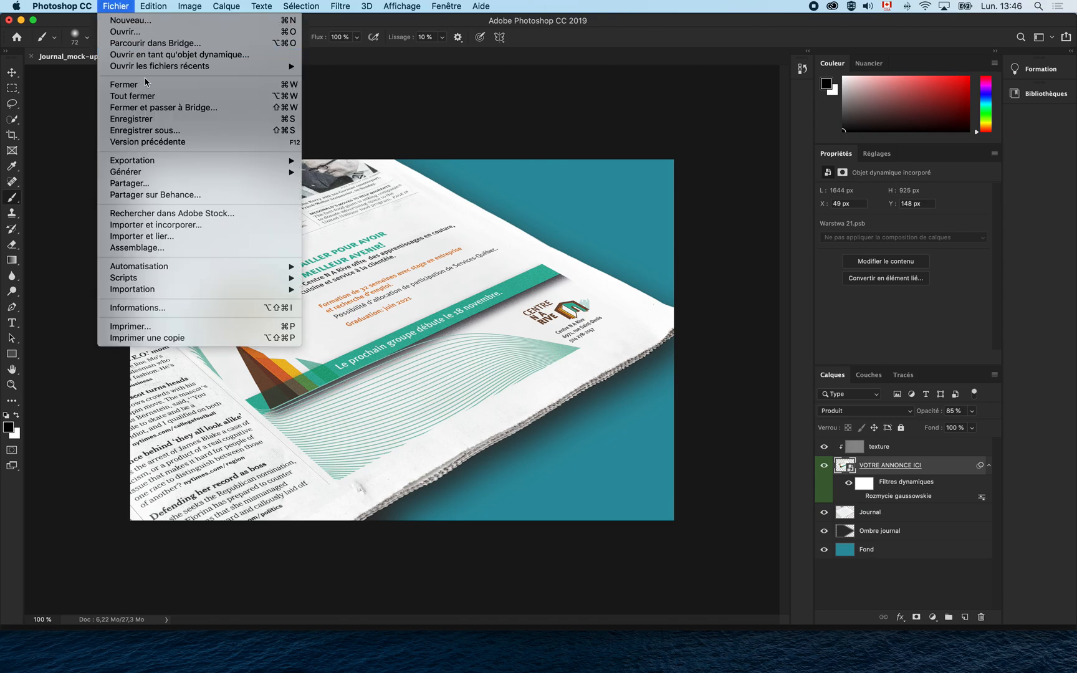
pyautogui.click(159, 130)
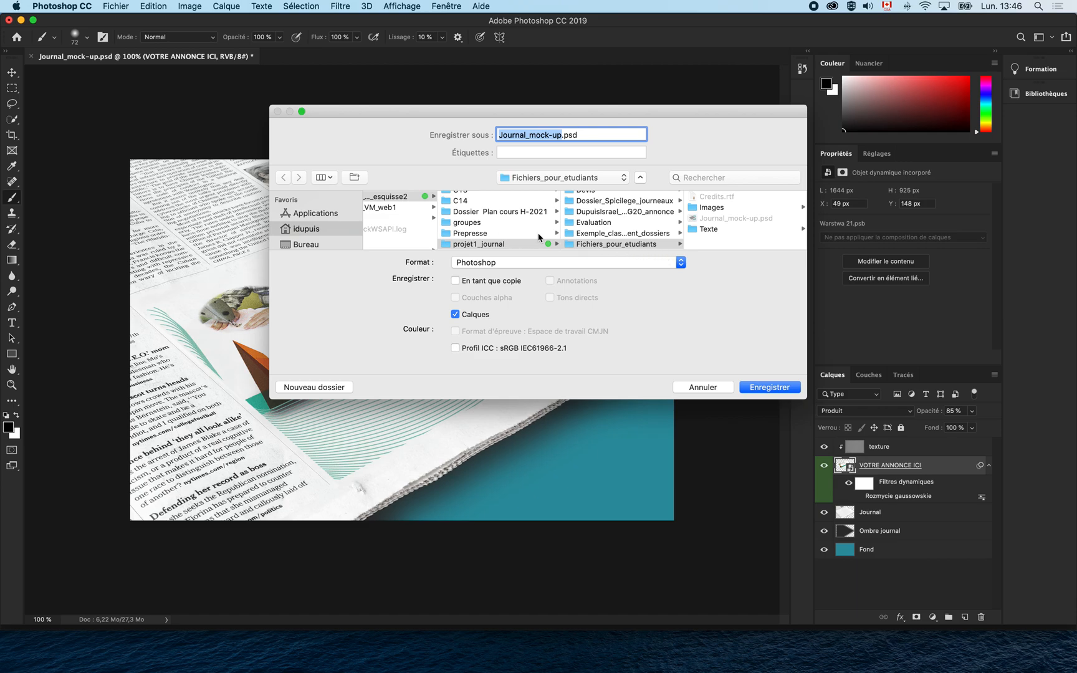
pyautogui.click(621, 212)
pyautogui.click(709, 198)
pyautogui.click(621, 262)
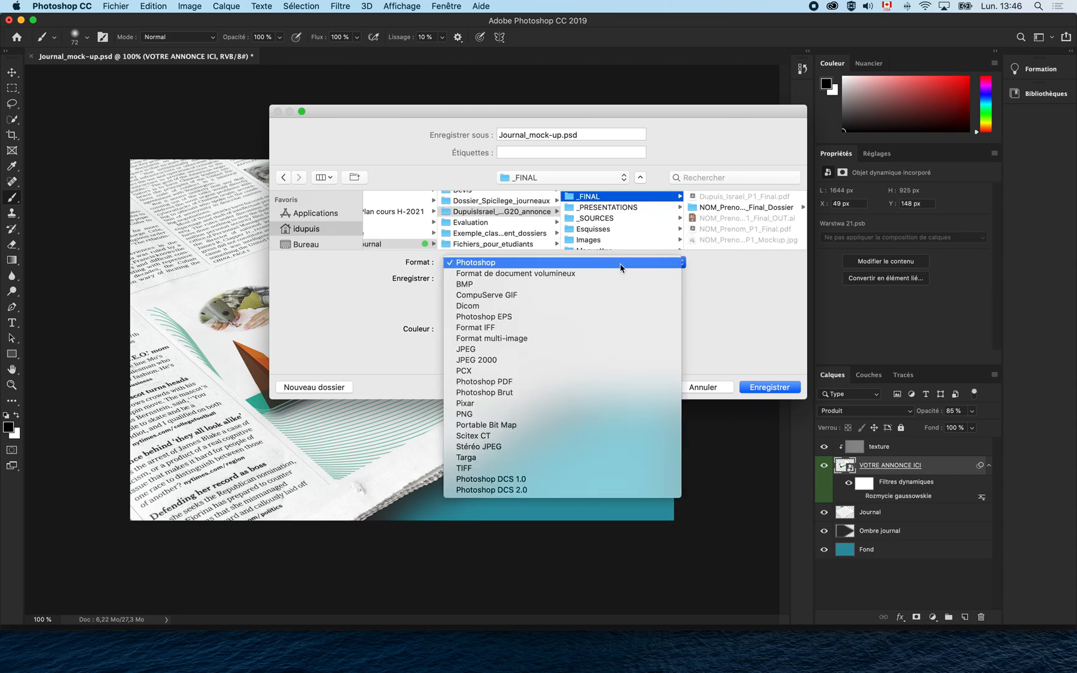
pyautogui.click(593, 350)
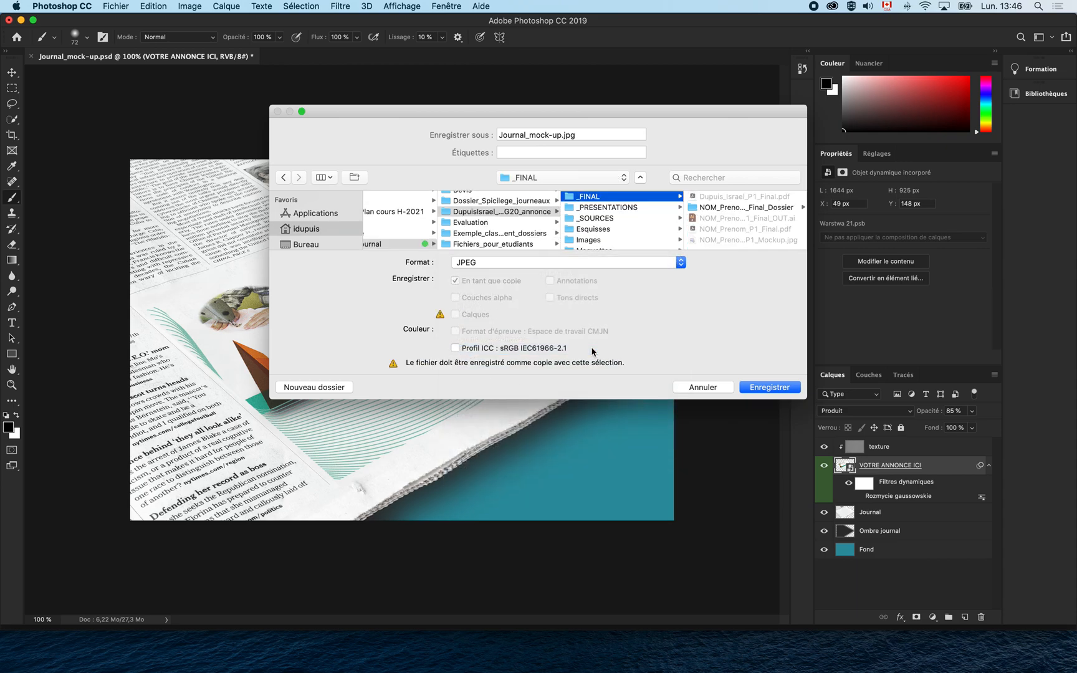
pyautogui.click(718, 240)
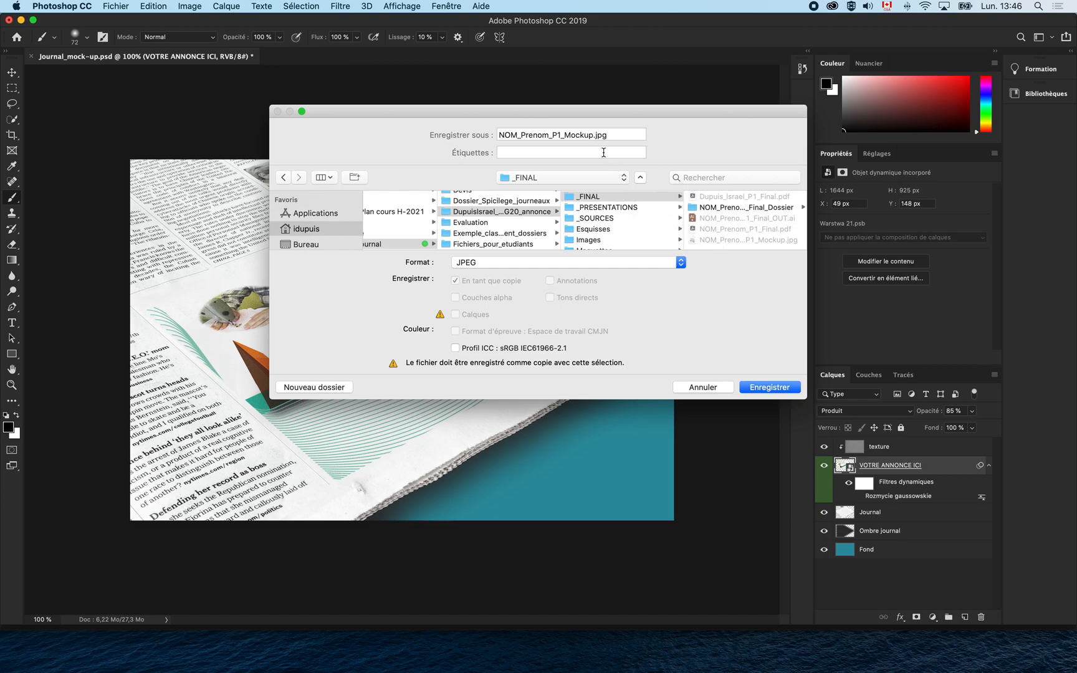
# Replace NOM and Prenom with the student's name, save at quality 12, then close the mock-up.
pyautogui.doubleClick(517, 135)
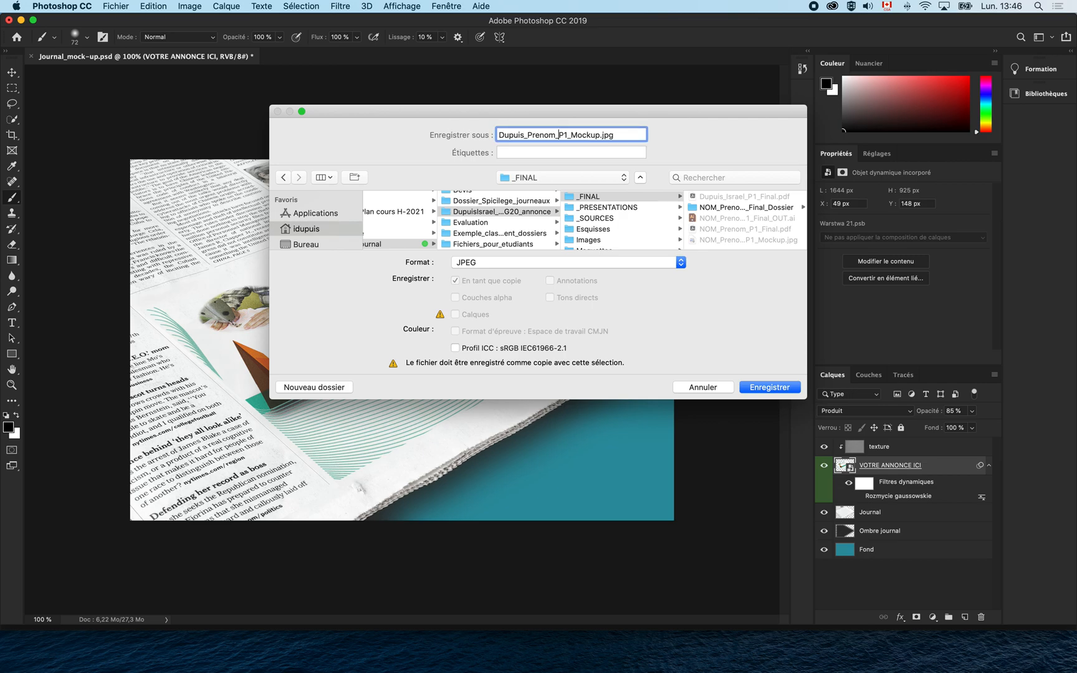
pyautogui.click(772, 387)
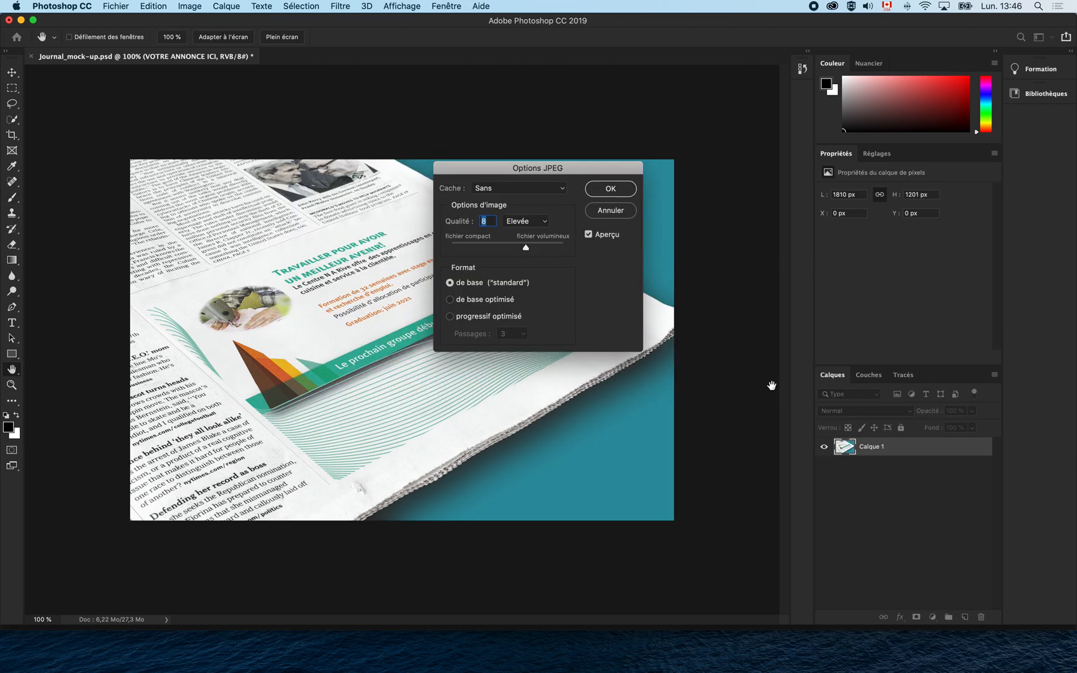
pyautogui.moveTo(526, 248); pyautogui.dragTo(564, 248)
pyautogui.click(627, 190)
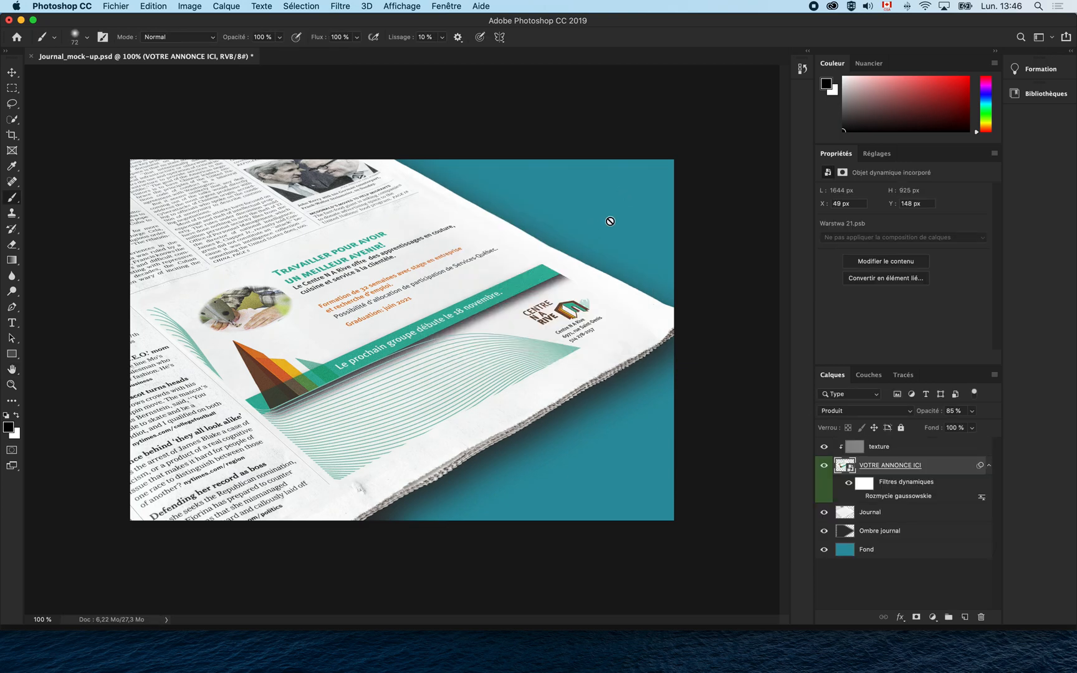
pyautogui.click(31, 56)
# Close the mock-up without saving, quit Photoshop, and open the project's _FINAL folder in Finder.
pyautogui.click(466, 230)
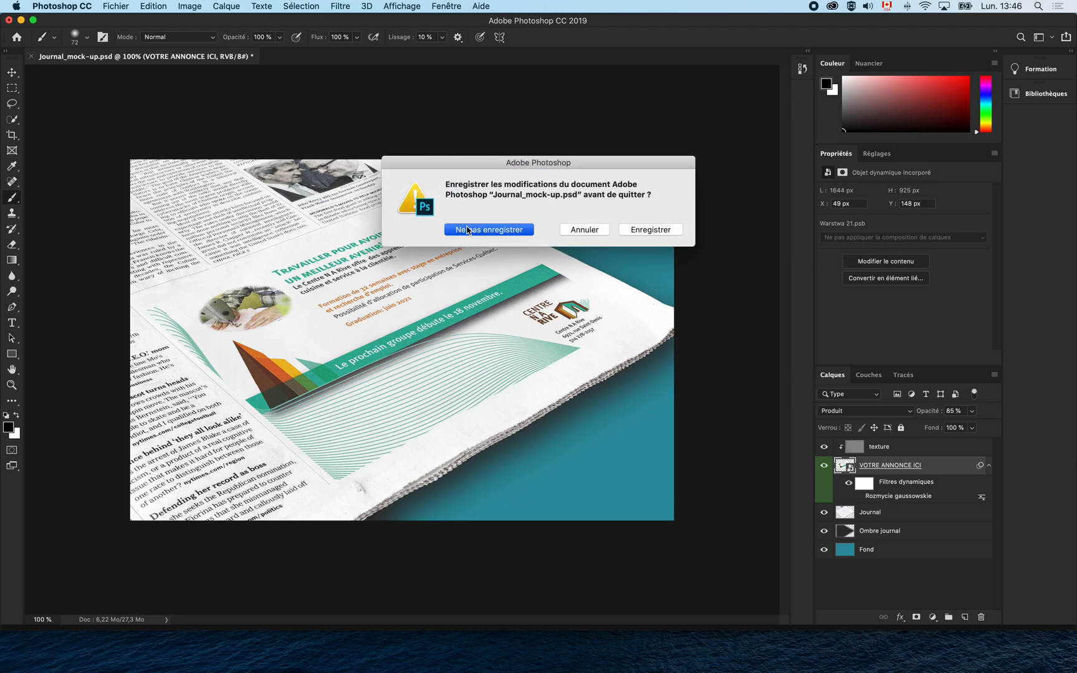
pyautogui.press('super+q')
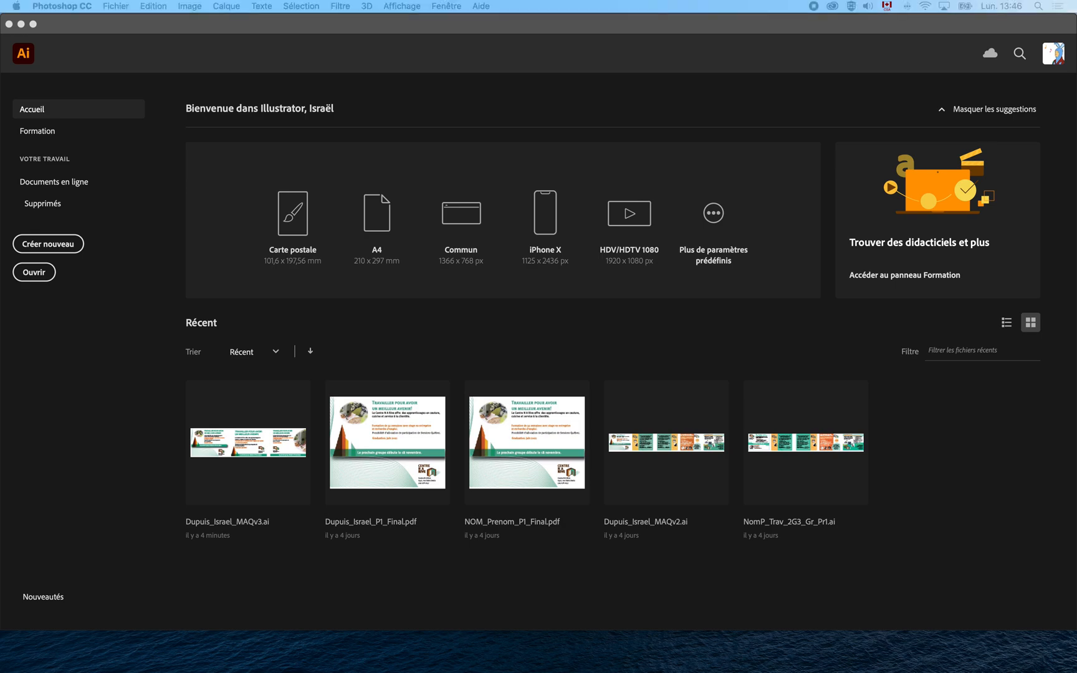
pyautogui.moveTo(0, 181); pyautogui.dragTo(327, 255)
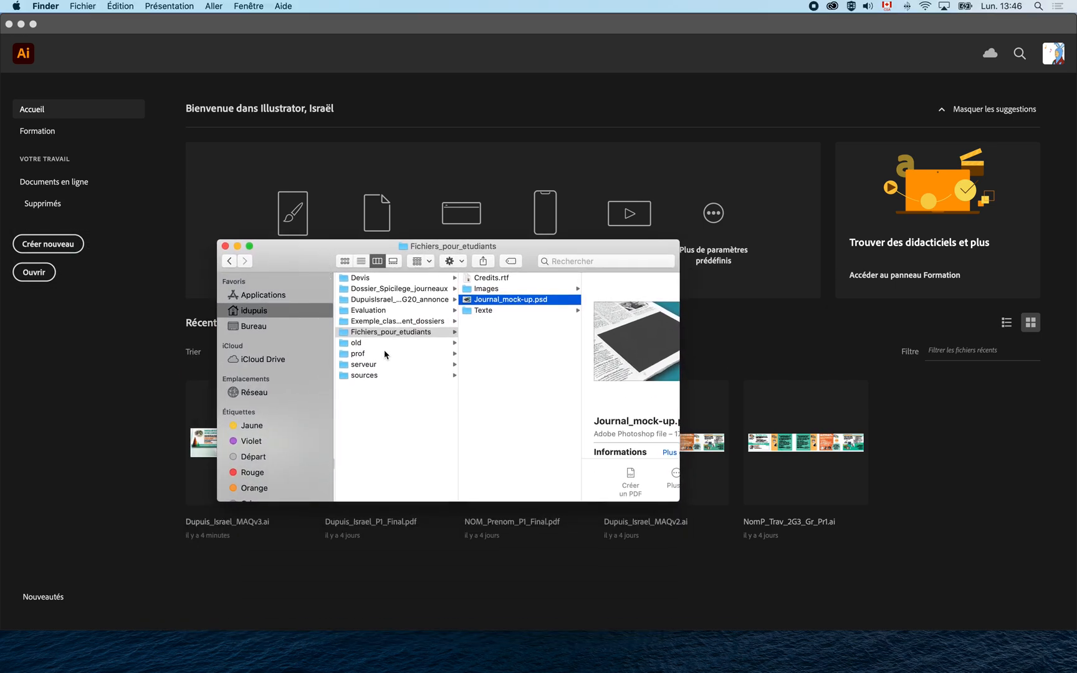
pyautogui.click(406, 302)
pyautogui.click(511, 279)
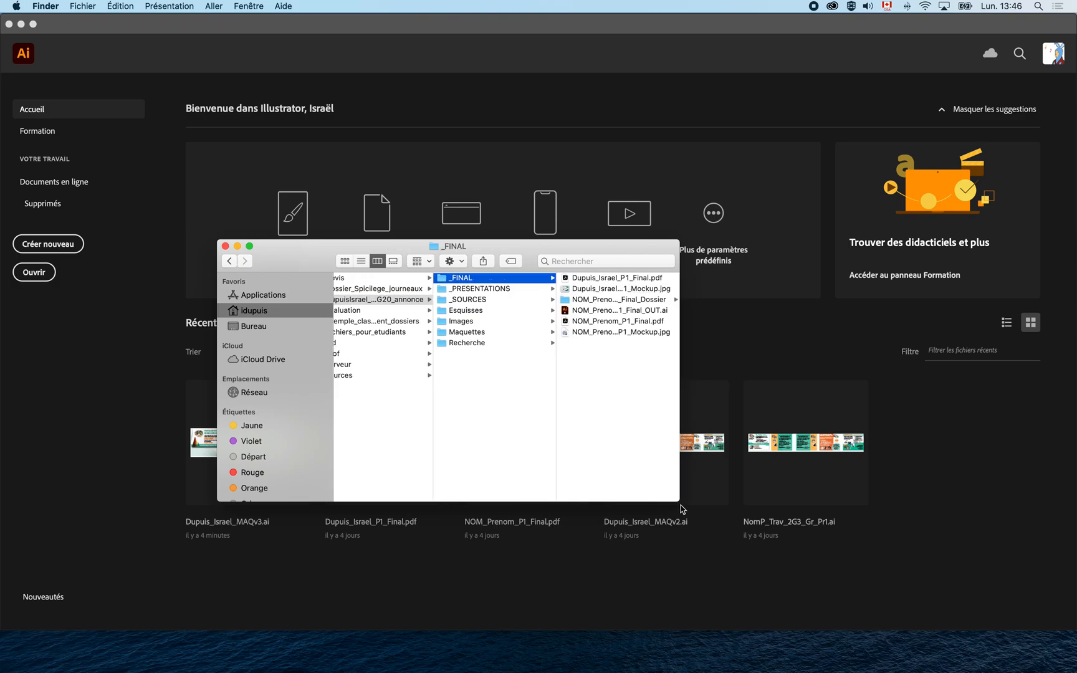
# Enlarge the Finder window, preview the final ad PDF, and open it in Acrobat.
pyautogui.moveTo(679, 503); pyautogui.dragTo(919, 563)
pyautogui.moveTo(758, 248); pyautogui.dragTo(579, 212)
pyautogui.press('Right')
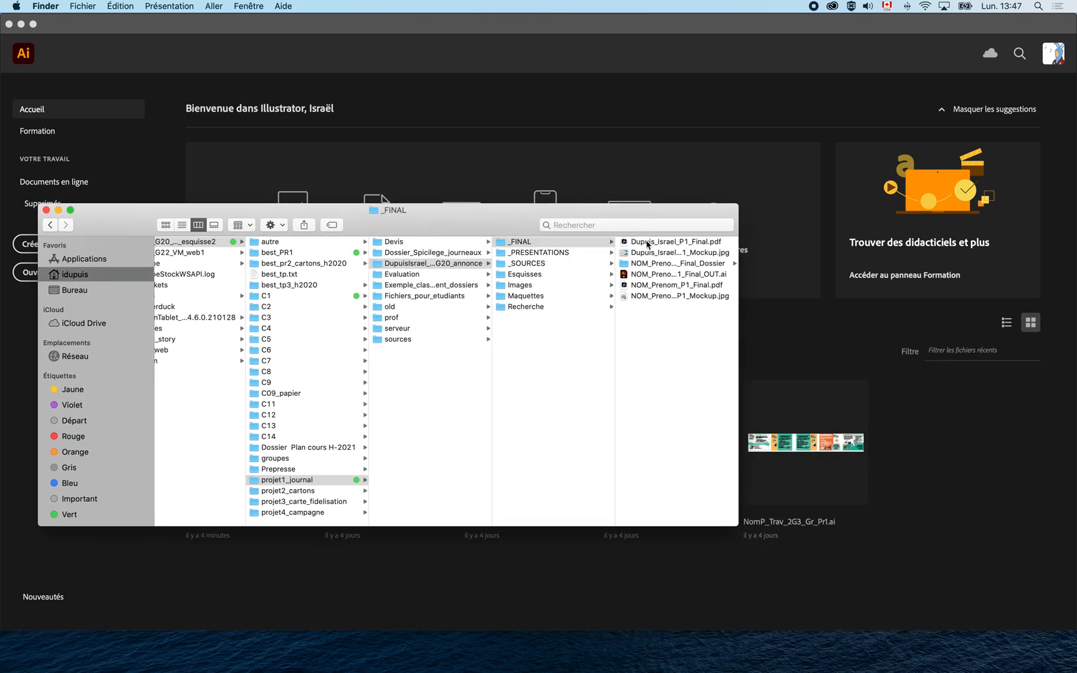
pyautogui.press('space')
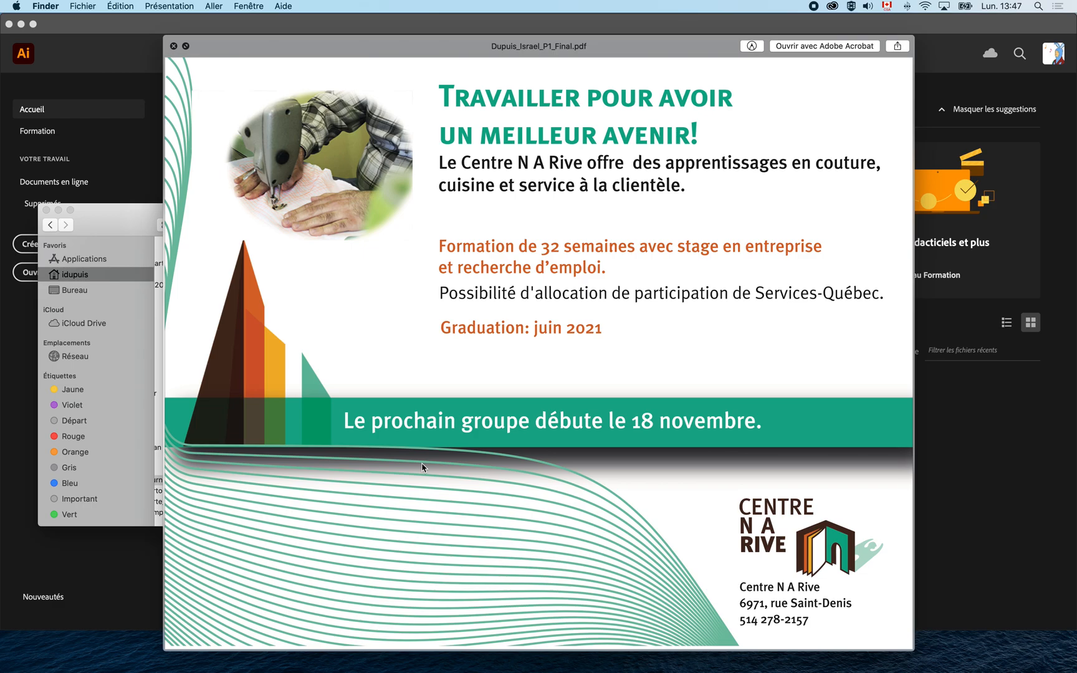
pyautogui.press('space')
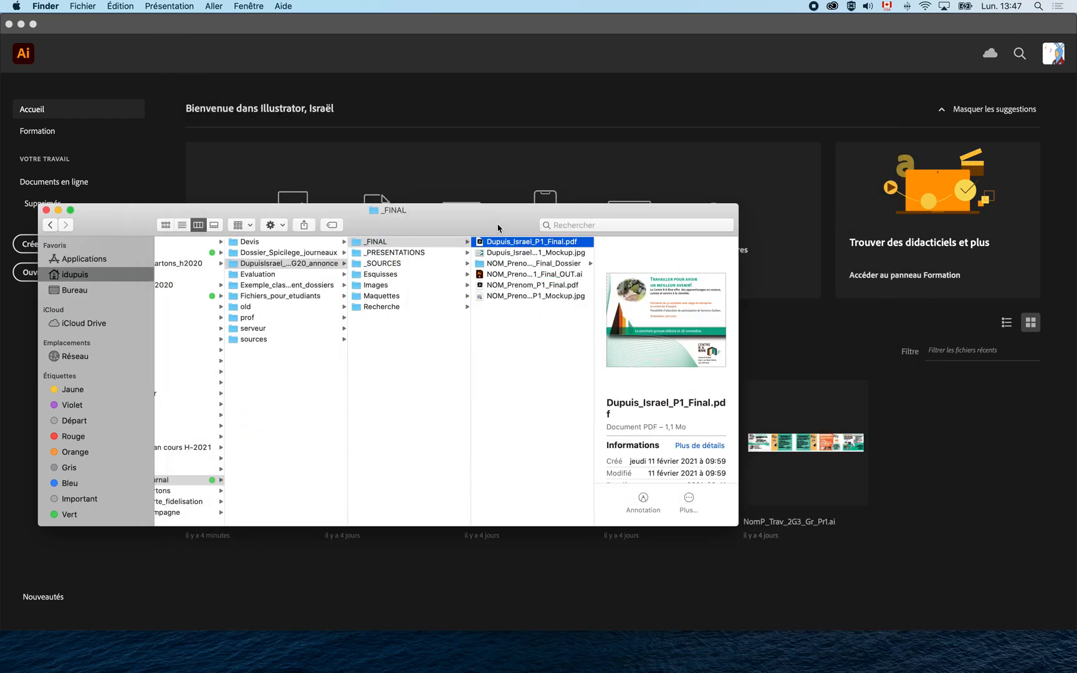
pyautogui.moveTo(479, 244); pyautogui.dragTo(477, 245)
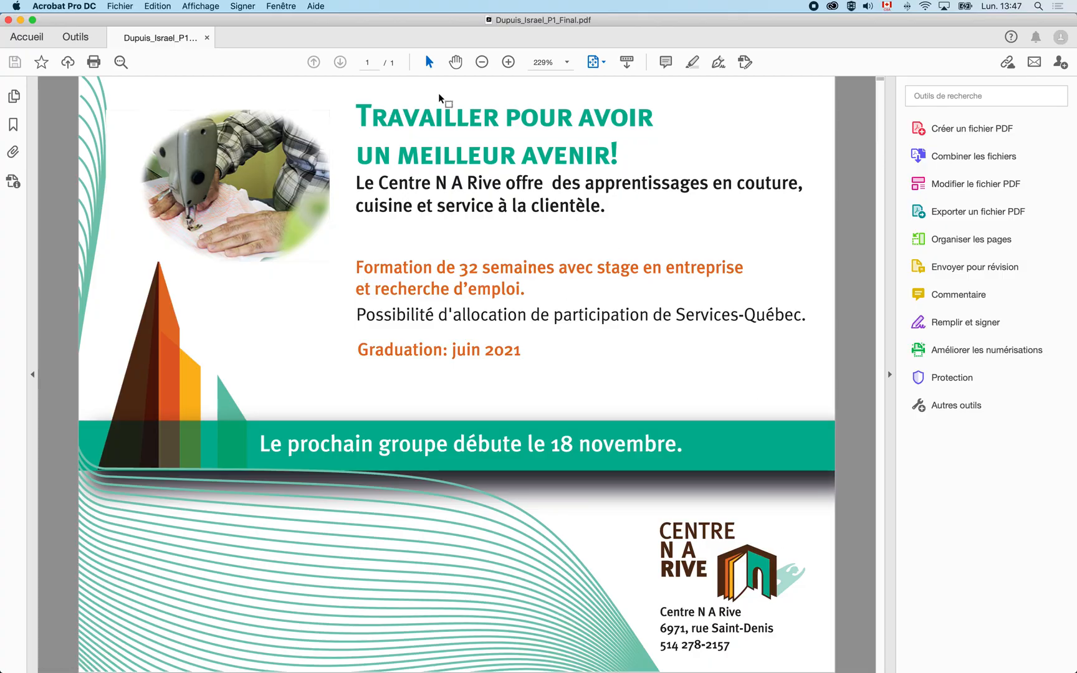
# Close the PDF and open NOM_Prenom_P1_Final.ai from the NOM_Prenom_P1_Final_Dossier package folder.
pyautogui.press('super+w')
pyautogui.click(553, 311)
pyautogui.click(547, 266)
pyautogui.click(659, 255)
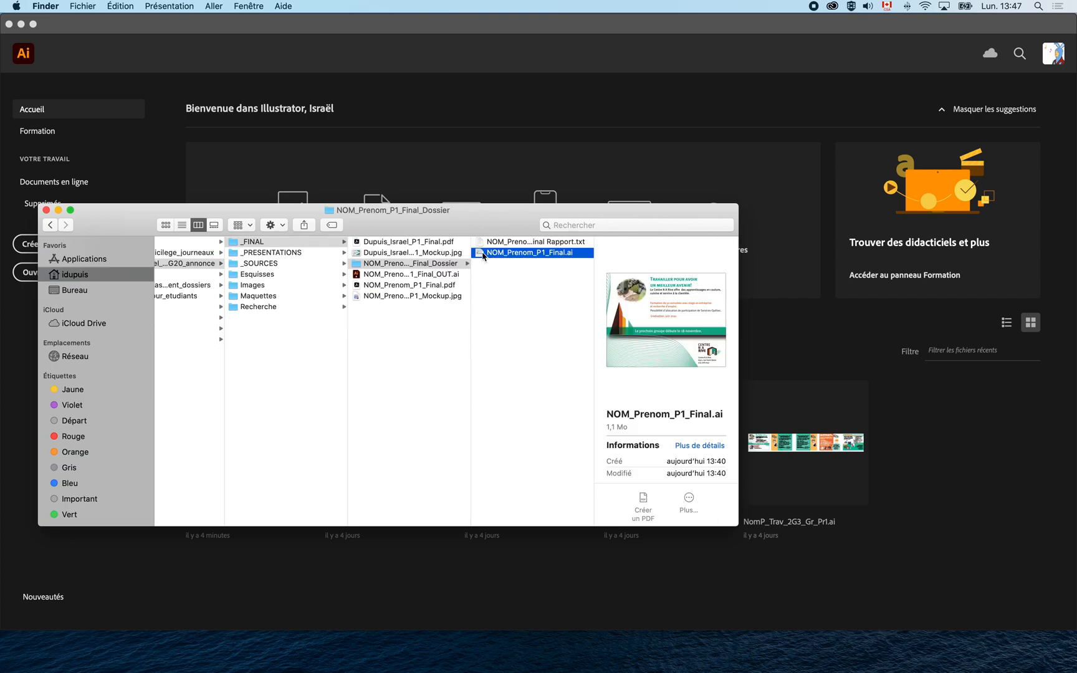
pyautogui.doubleClick(483, 256)
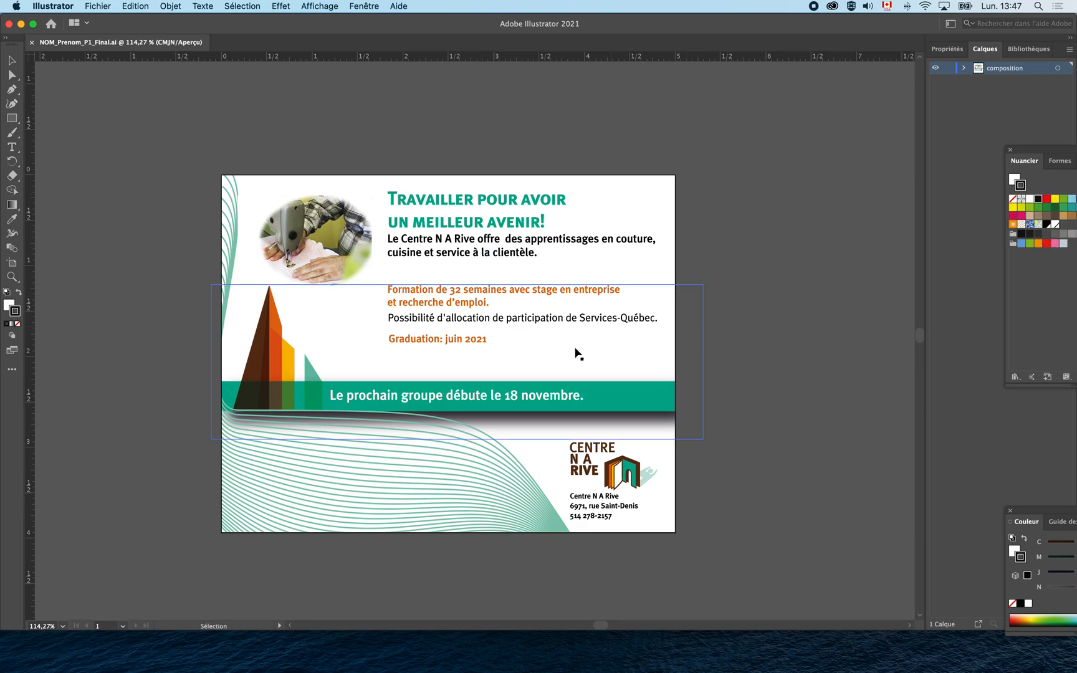
# Inspect the finished ad in NOM_Prenom_P1_Final.ai with the Direct Selection tool, then return to Finder.
pyautogui.press('a')
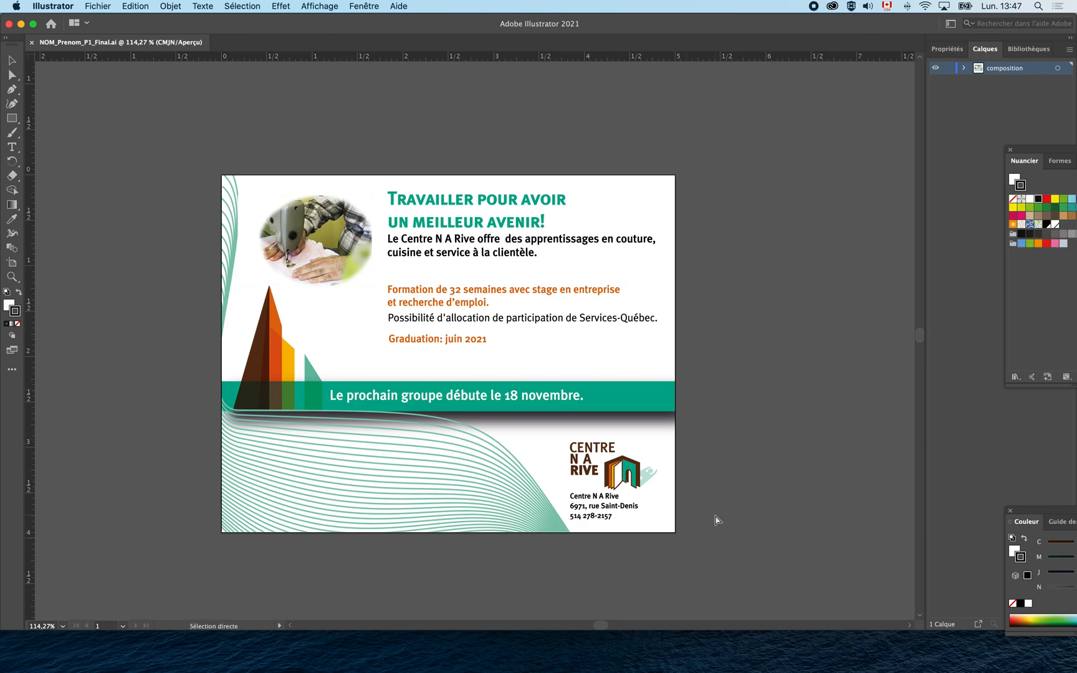
pyautogui.press('super+Tab')
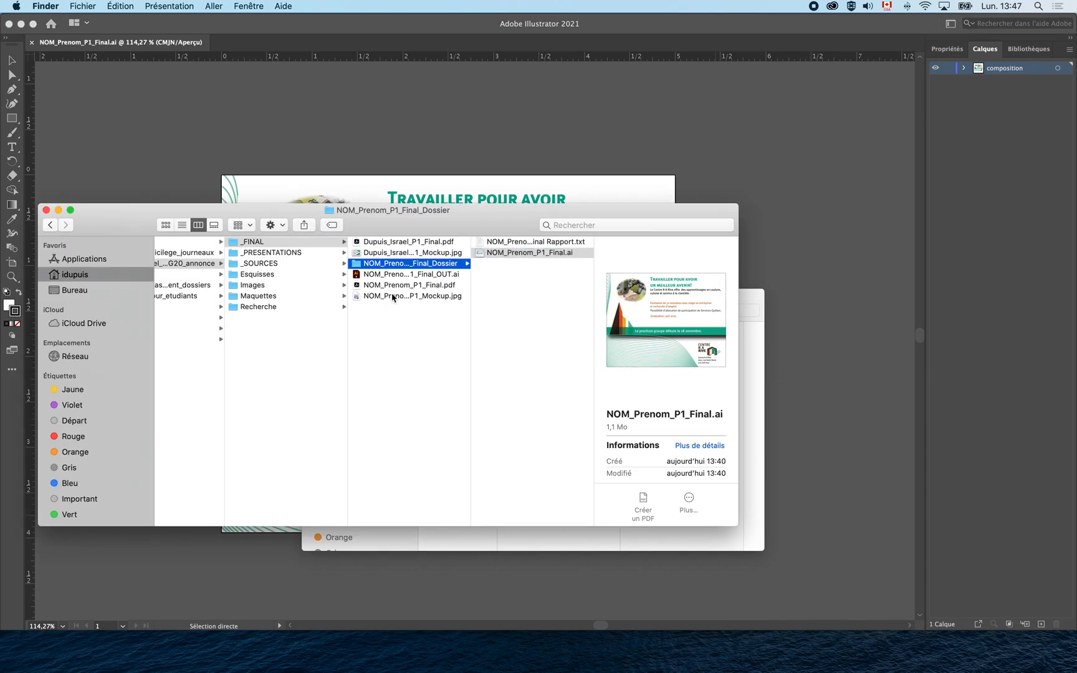
# Preview the finished mockup JPEG, then trash the three NOM_Prenom template files from _FINAL.
pyautogui.click(394, 295)
pyautogui.press('Up')
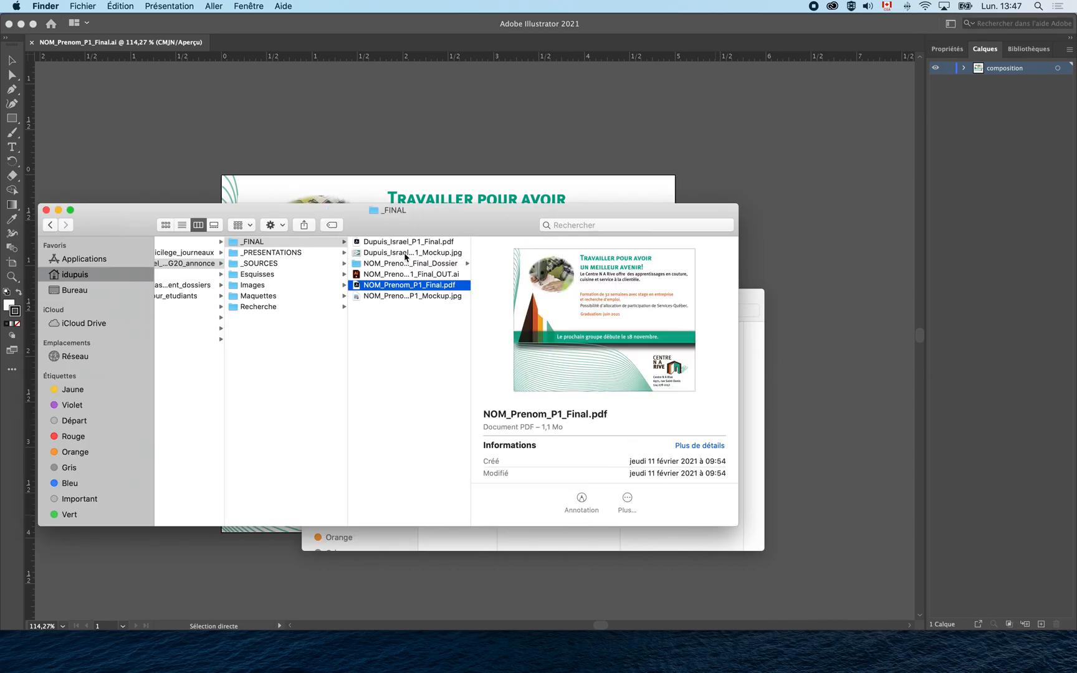
pyautogui.click(405, 253)
pyautogui.press('space')
pyautogui.press('space')
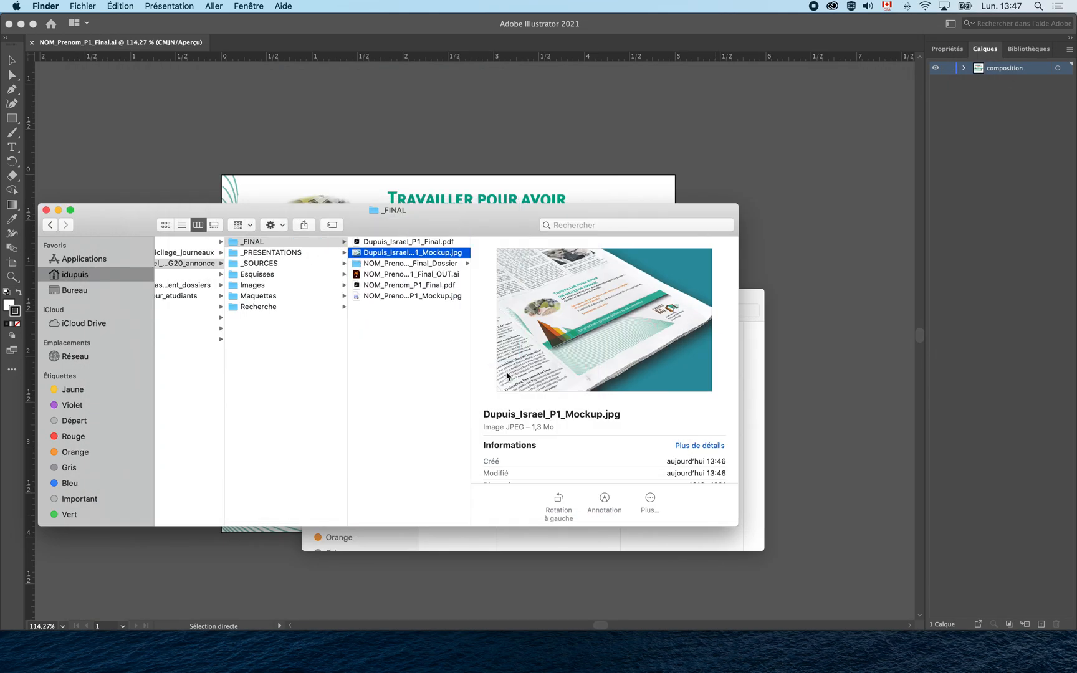
pyautogui.click(424, 274)
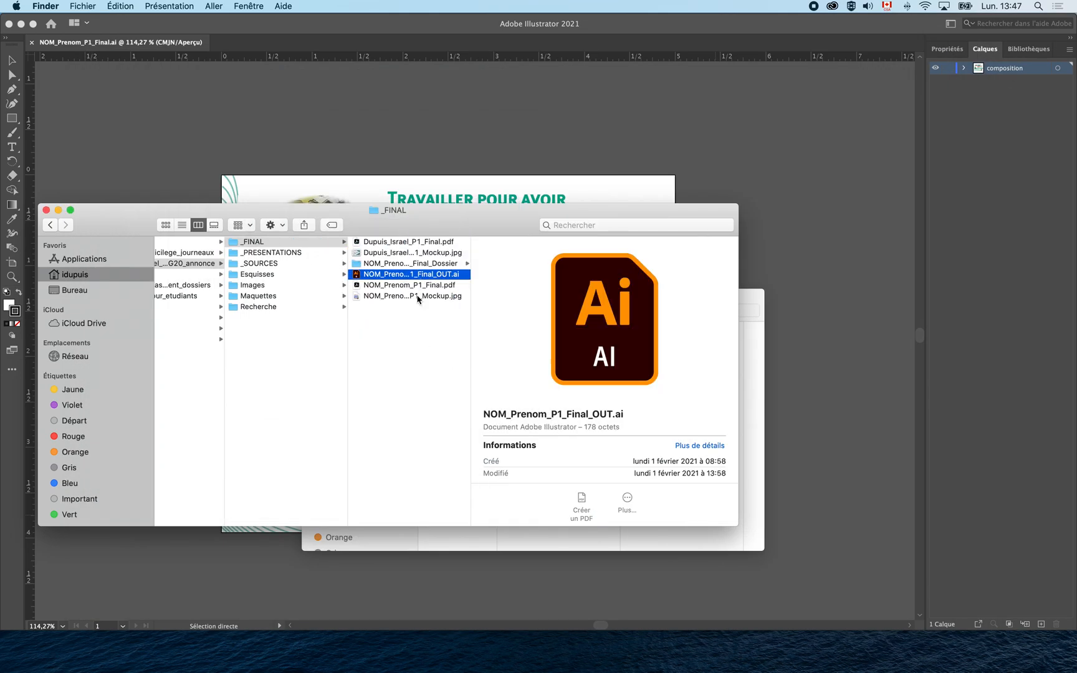
pyautogui.keyDown('shift'); pyautogui.click(417, 296); pyautogui.keyUp('shift')
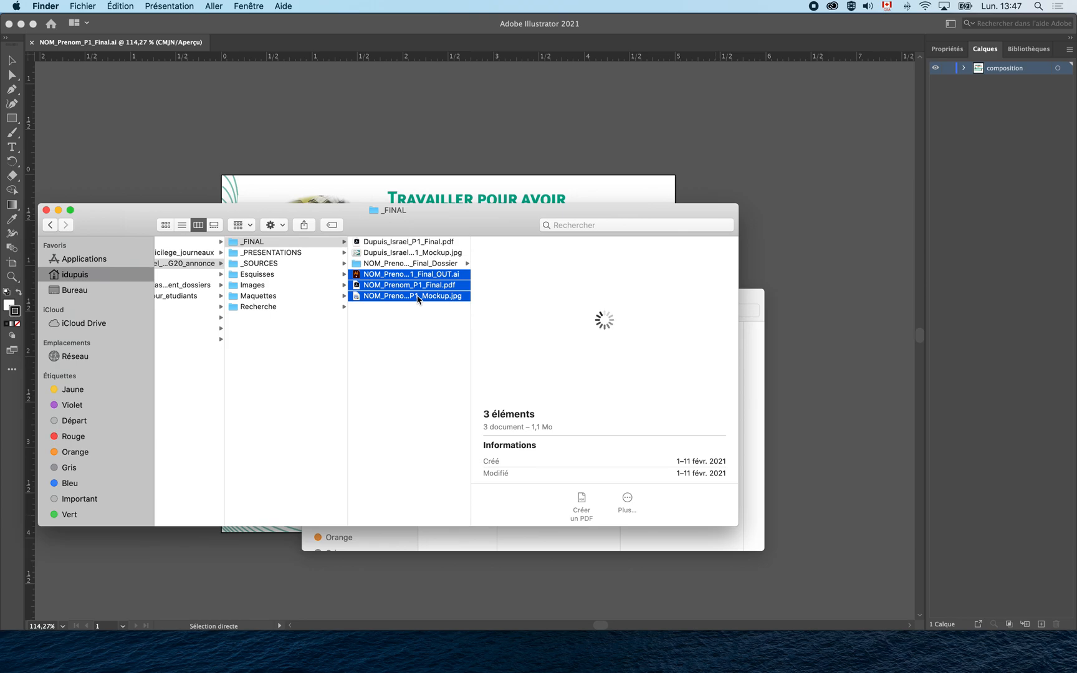
pyautogui.press('super+BackSpace')
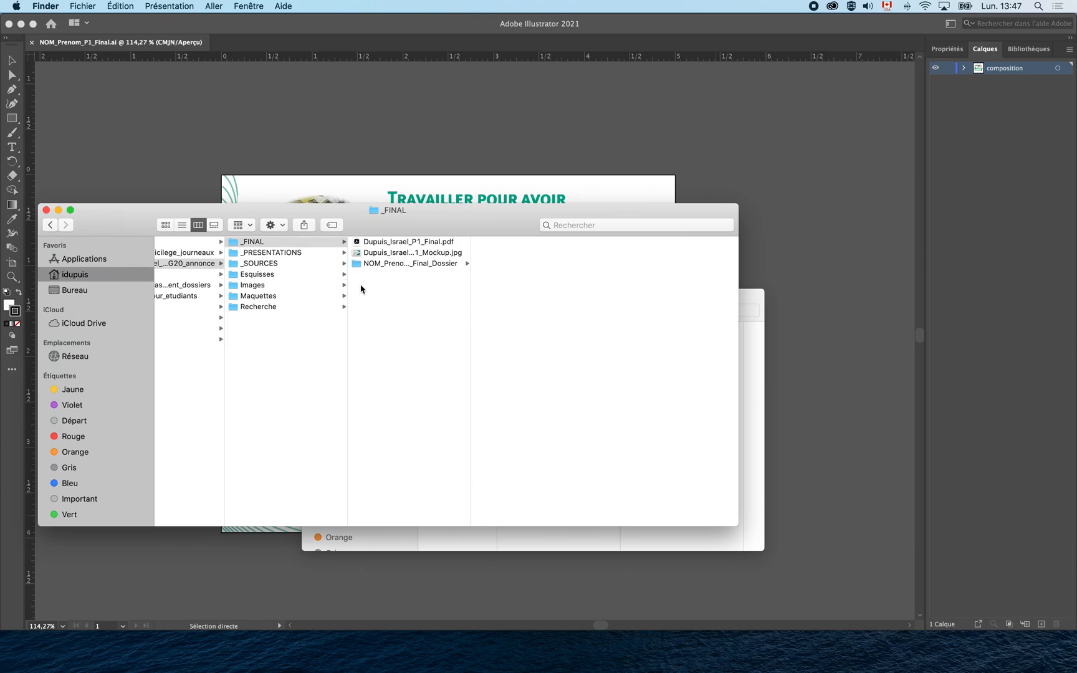
# Trash both presentation PDFs from _PRESENTATIONS, leaving it empty.
pyautogui.click(312, 253)
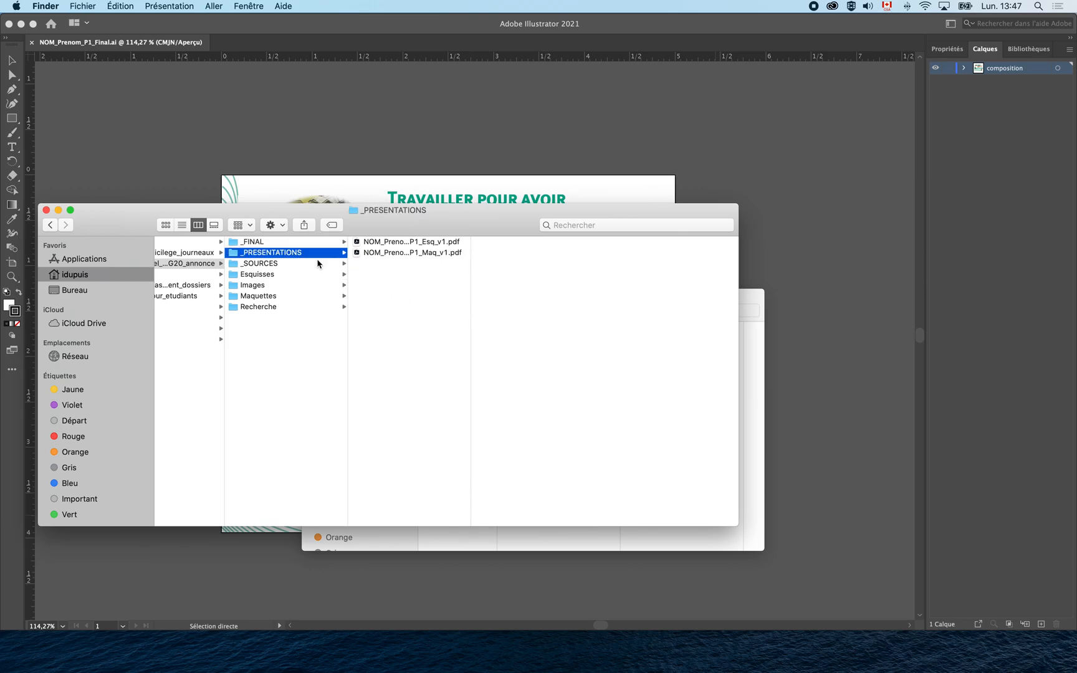
pyautogui.moveTo(385, 268); pyautogui.dragTo(386, 247)
pyautogui.press('super+BackSpace')
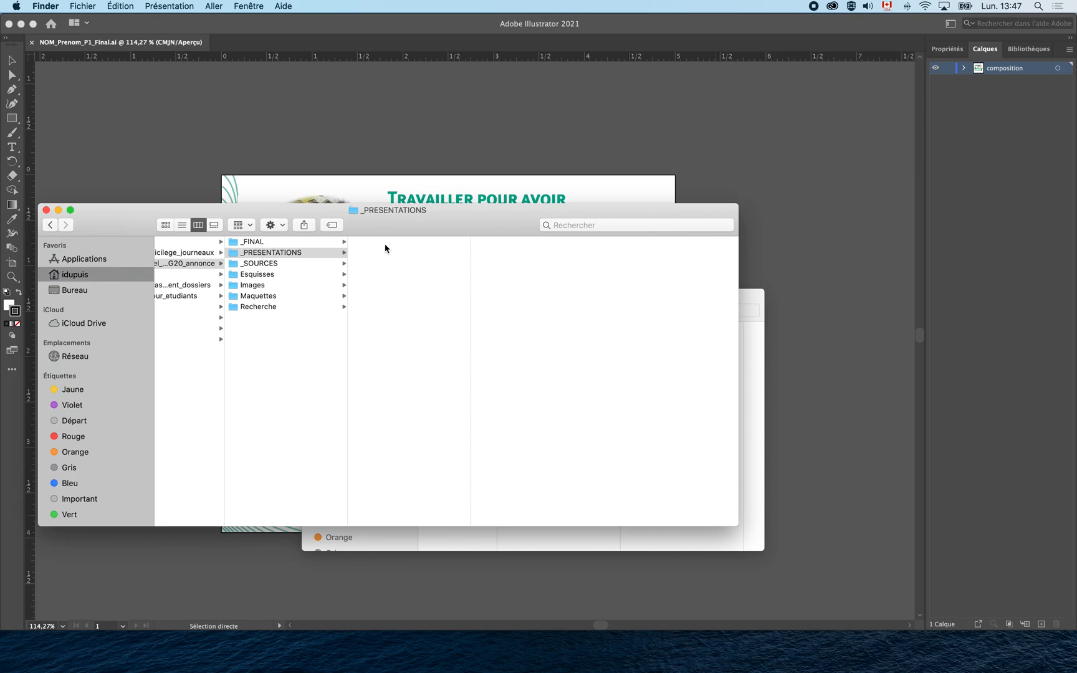
# Move the _SOURCES folder out of the ad project into its parent folder.
pyautogui.click(300, 266)
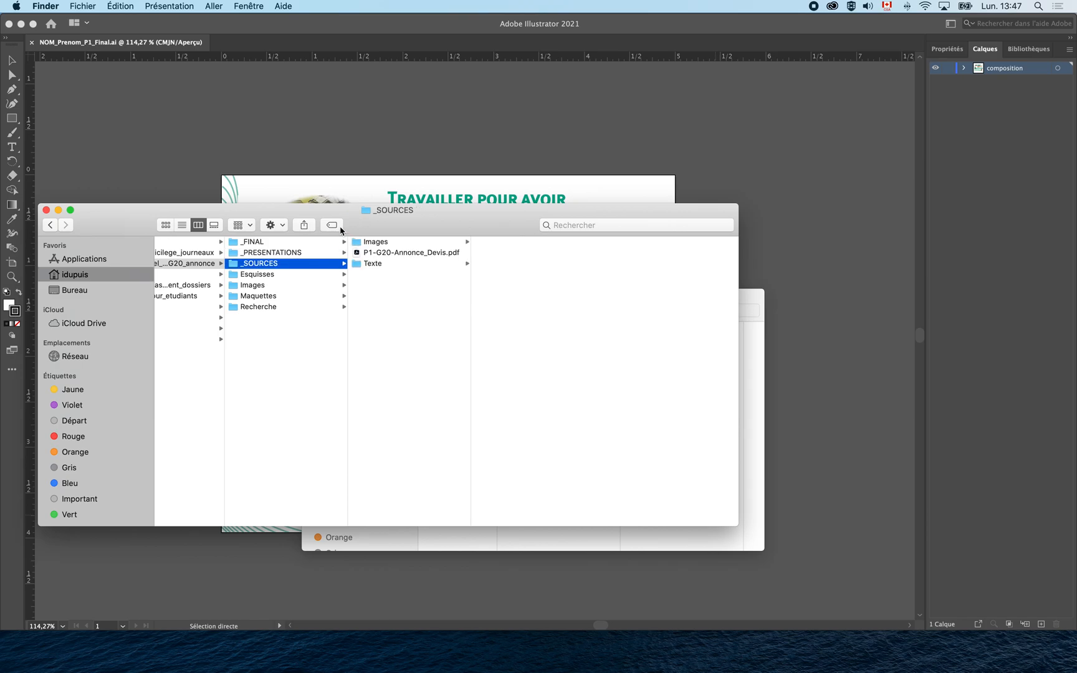
pyautogui.moveTo(346, 218); pyautogui.dragTo(422, 220)
pyautogui.hscroll(-3, 602, 493)
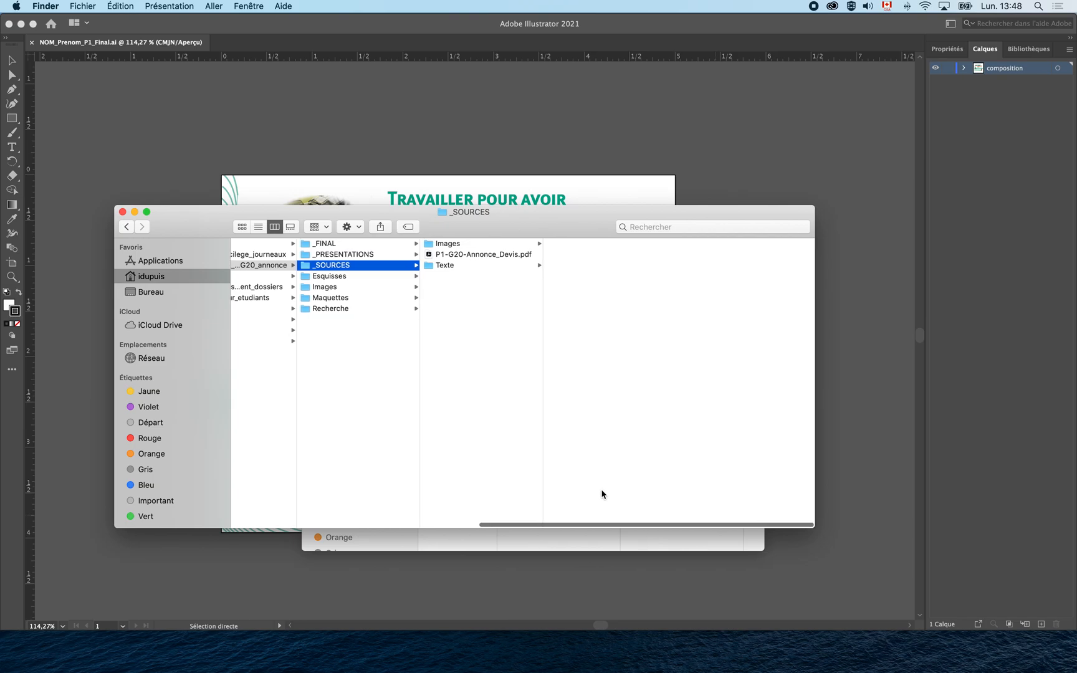
pyautogui.hscroll(-2, 603, 494)
pyautogui.moveTo(427, 266); pyautogui.dragTo(359, 390)
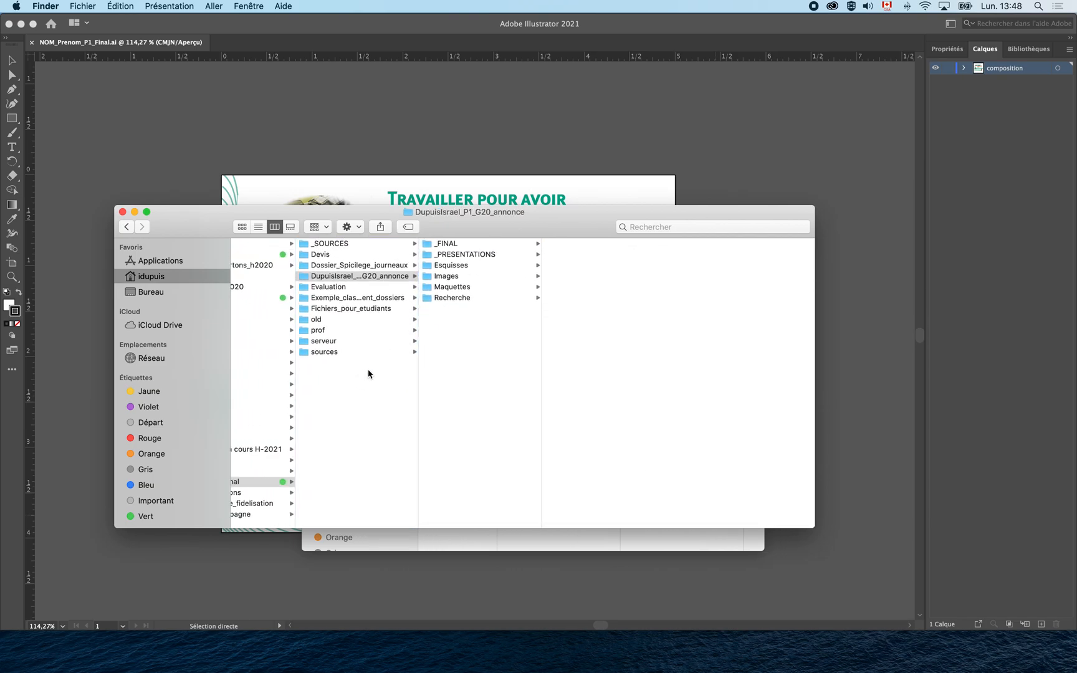
# Review the two sketch images in Esquisses, Quick Looking the second one.
pyautogui.click(462, 268)
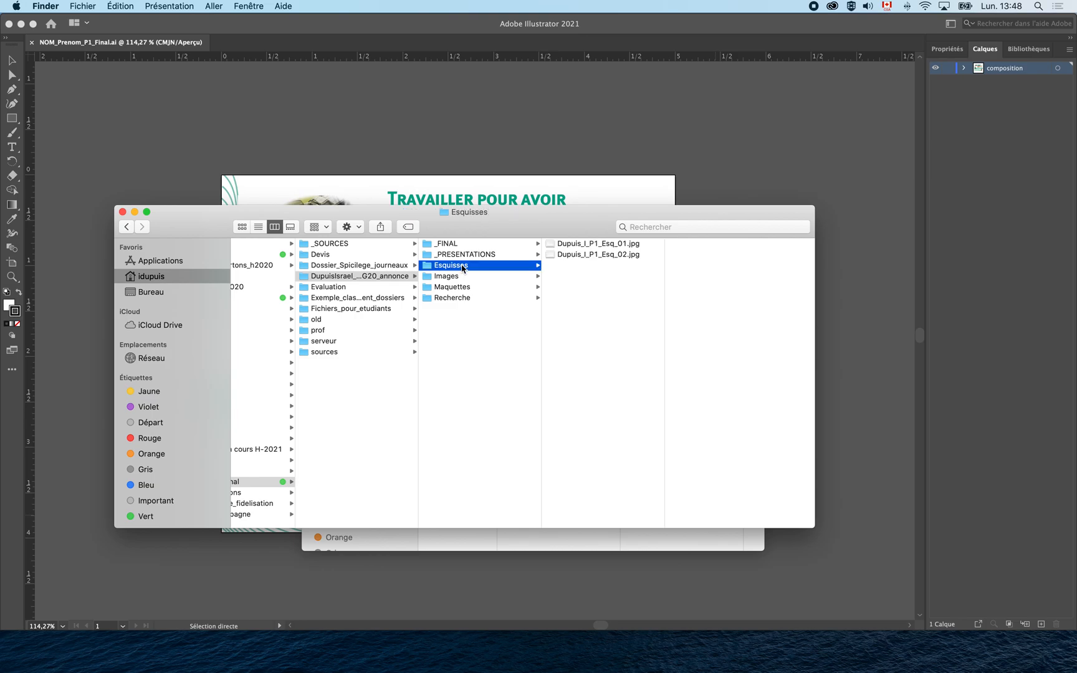
pyautogui.click(578, 249)
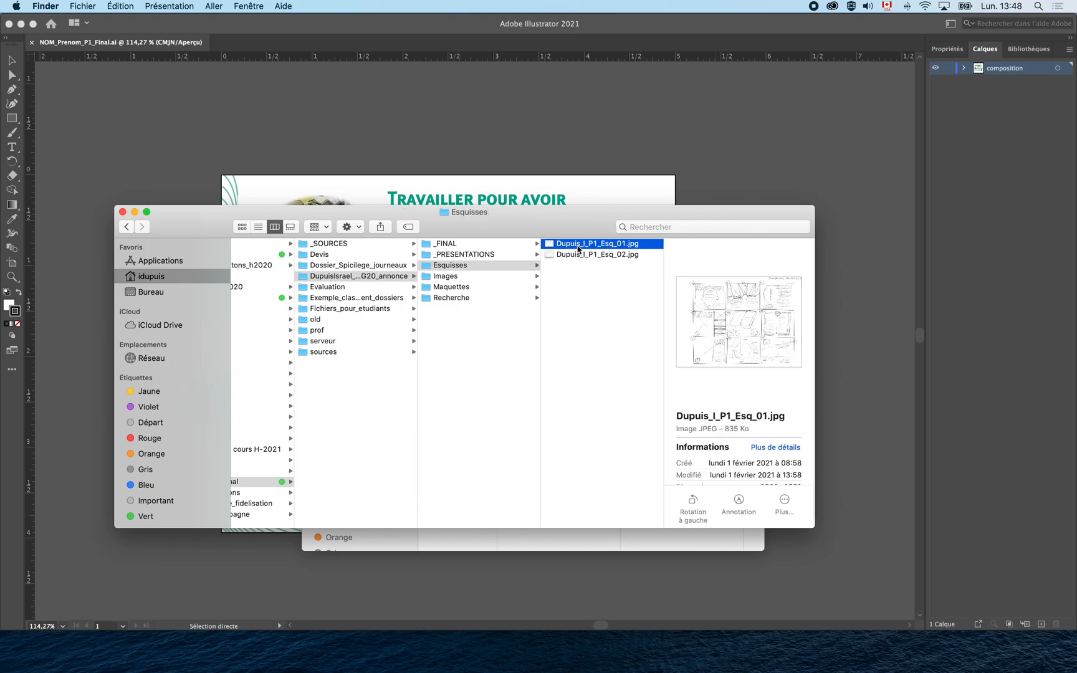
pyautogui.click(569, 256)
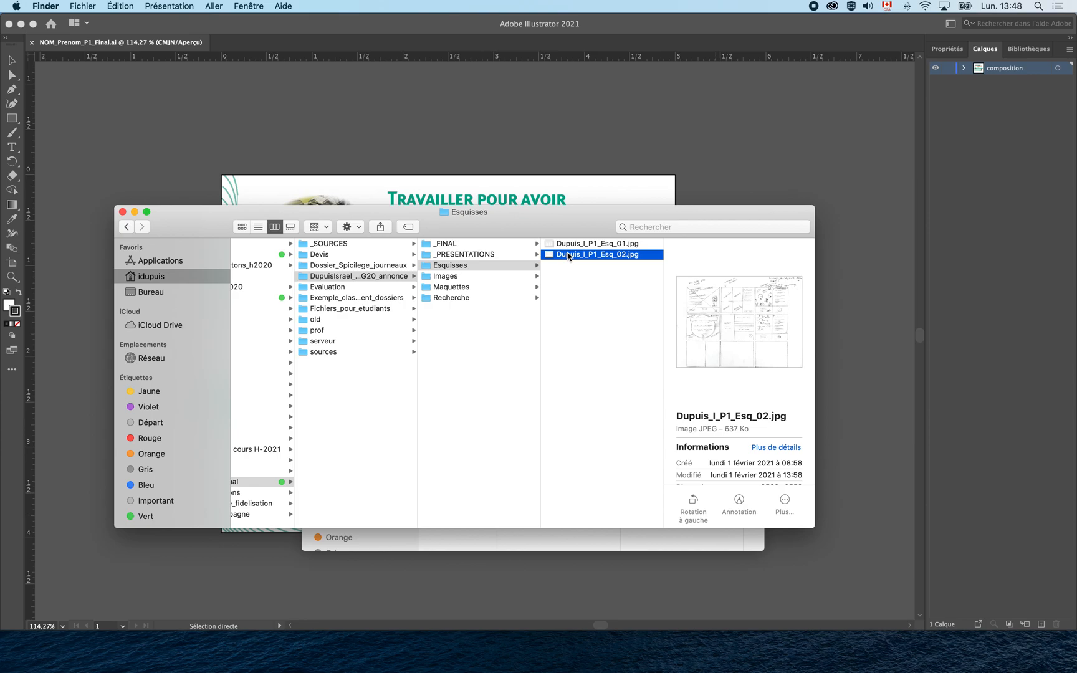
pyautogui.press('space')
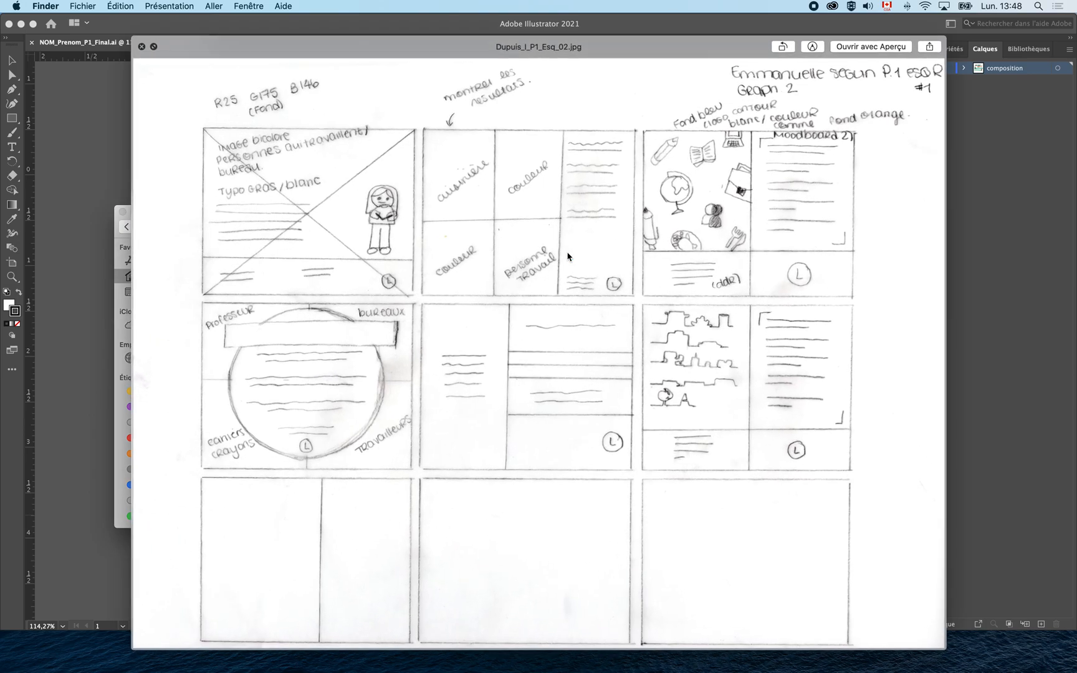
pyautogui.press('space')
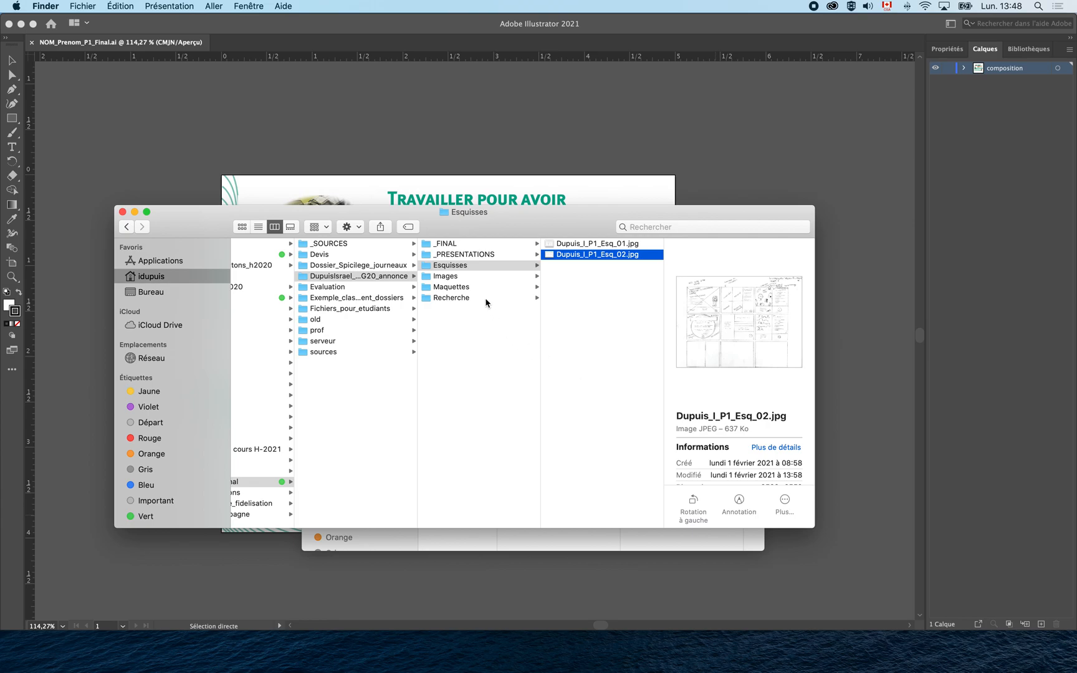
# Move Images up to the parent folder and trash the old mockup files in Maquettes.
pyautogui.click(470, 282)
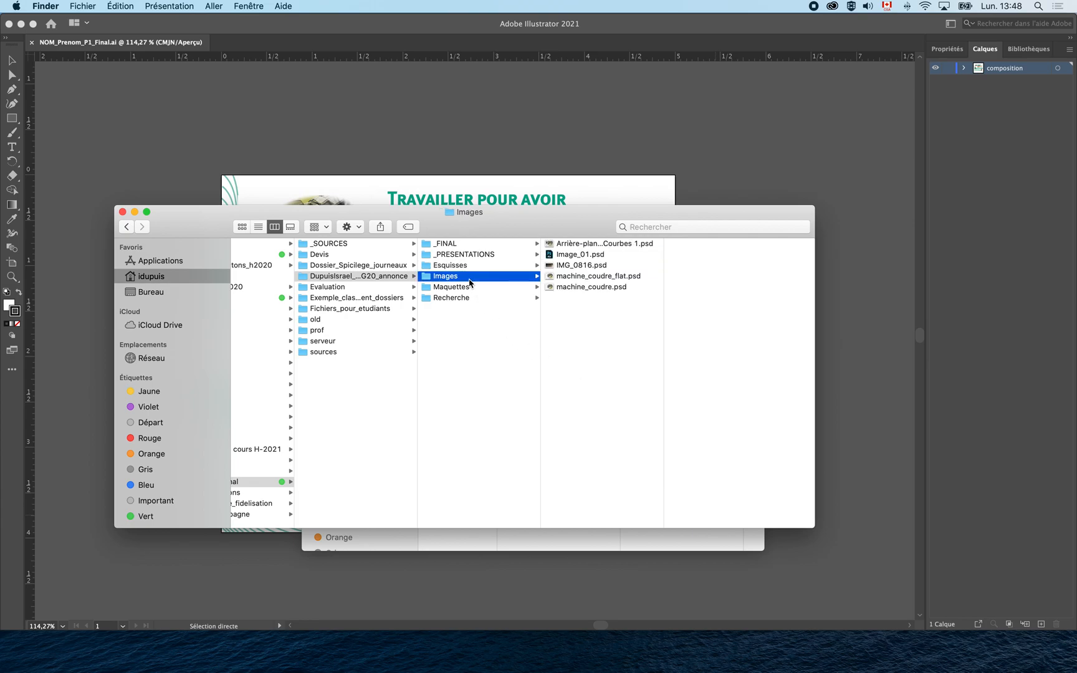
pyautogui.moveTo(471, 281); pyautogui.dragTo(329, 428)
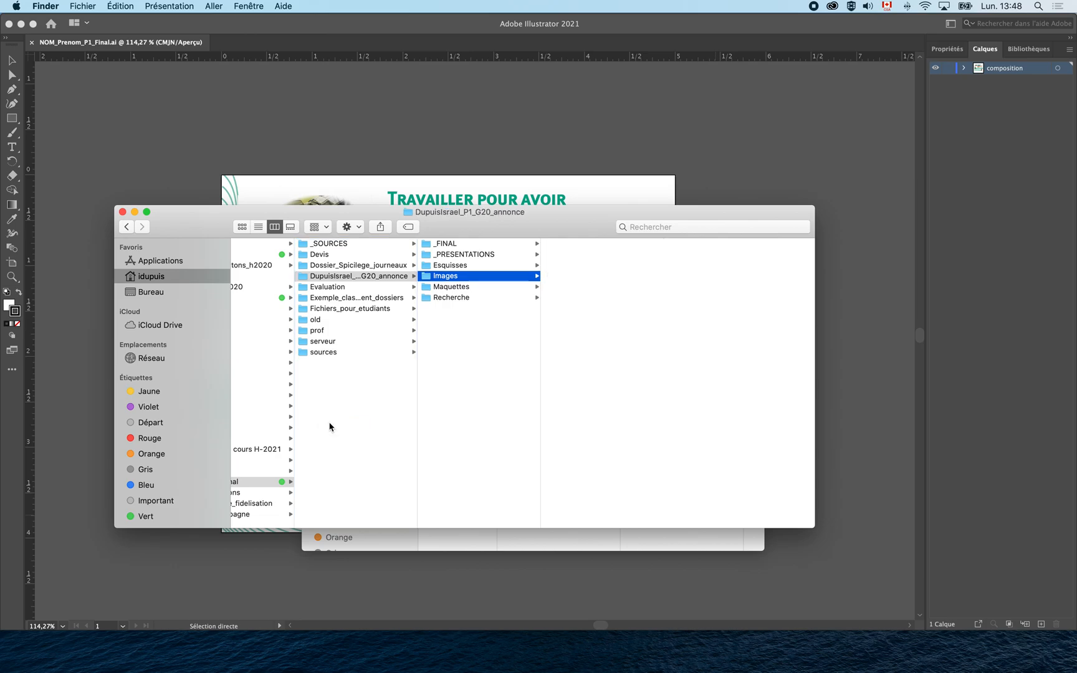
pyautogui.click(484, 279)
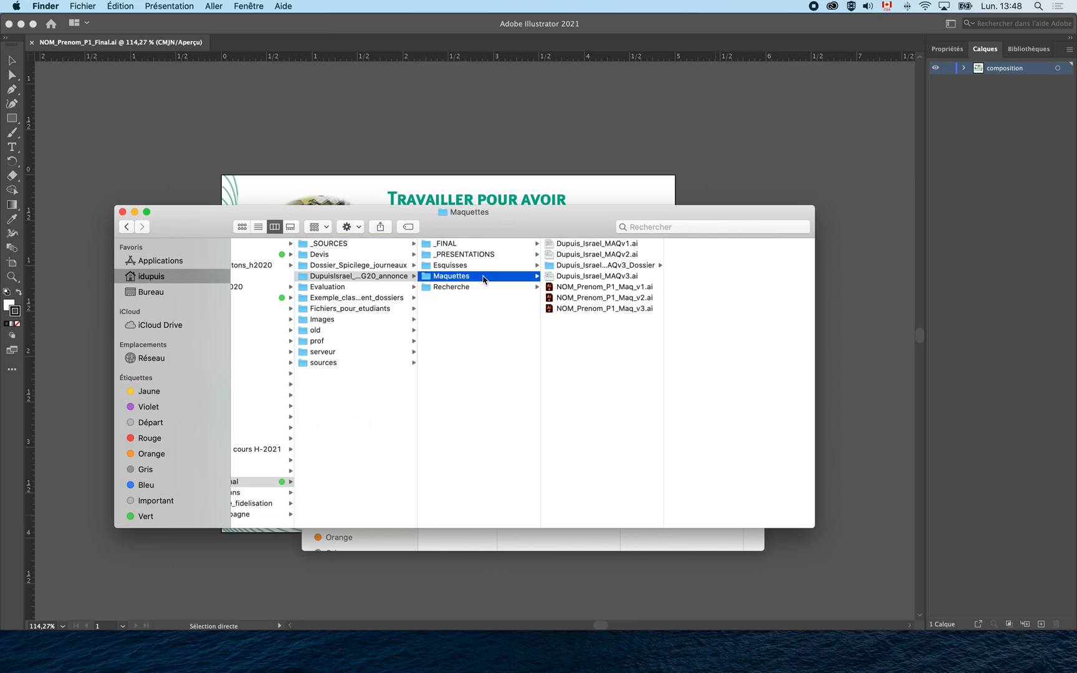
pyautogui.click(592, 277)
pyautogui.click(569, 308)
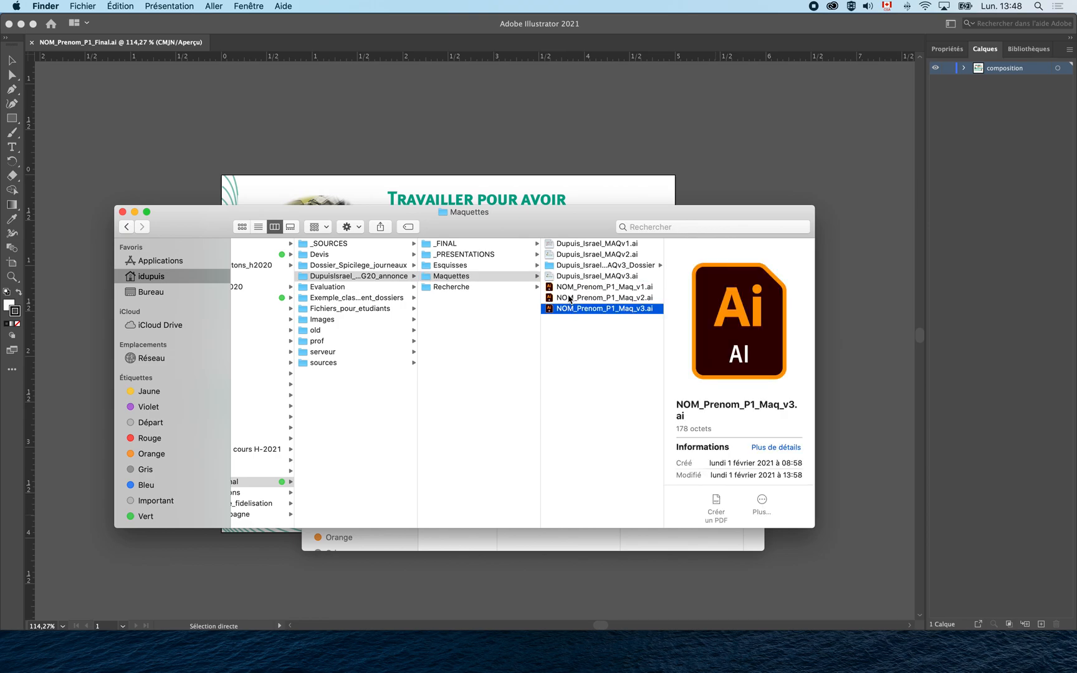
pyautogui.keyDown('shift'); pyautogui.click(570, 279); pyautogui.keyUp('shift')
pyautogui.press('super+BackSpace')
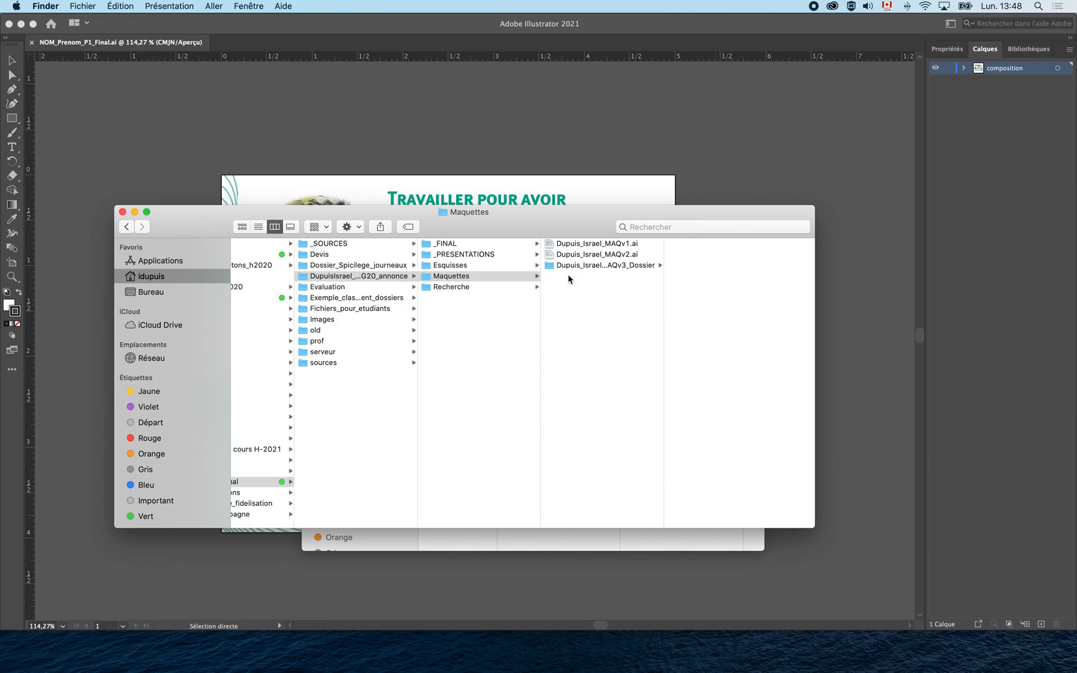
pyautogui.click(583, 256)
pyautogui.keyDown('shift'); pyautogui.click(581, 248); pyautogui.keyUp('shift')
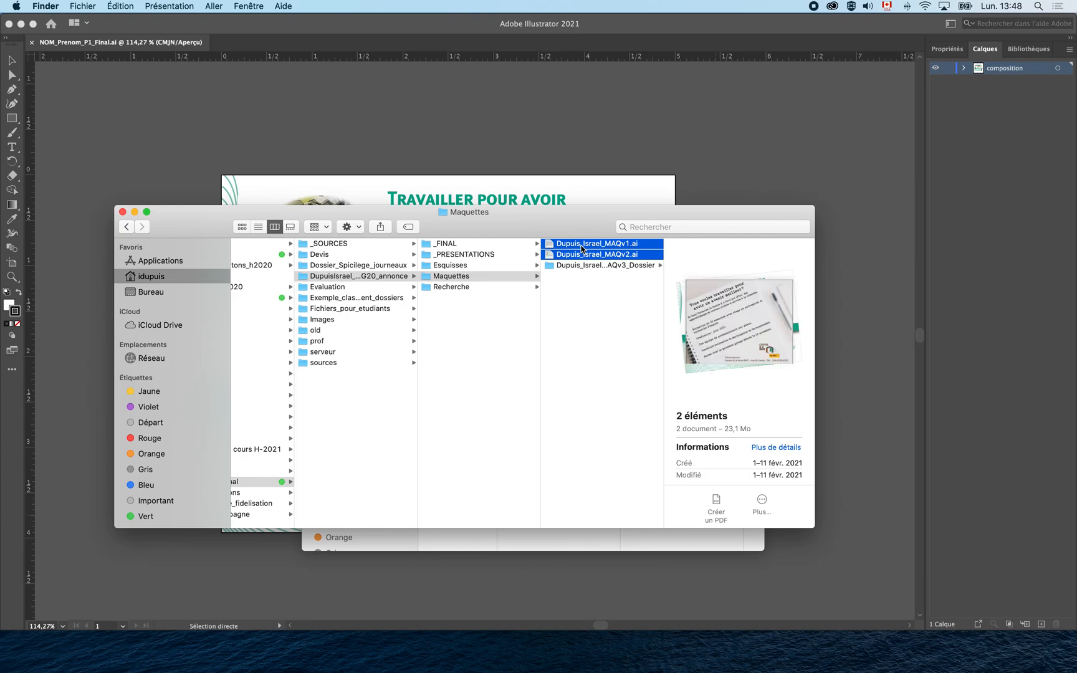
pyautogui.press('super+BackSpace')
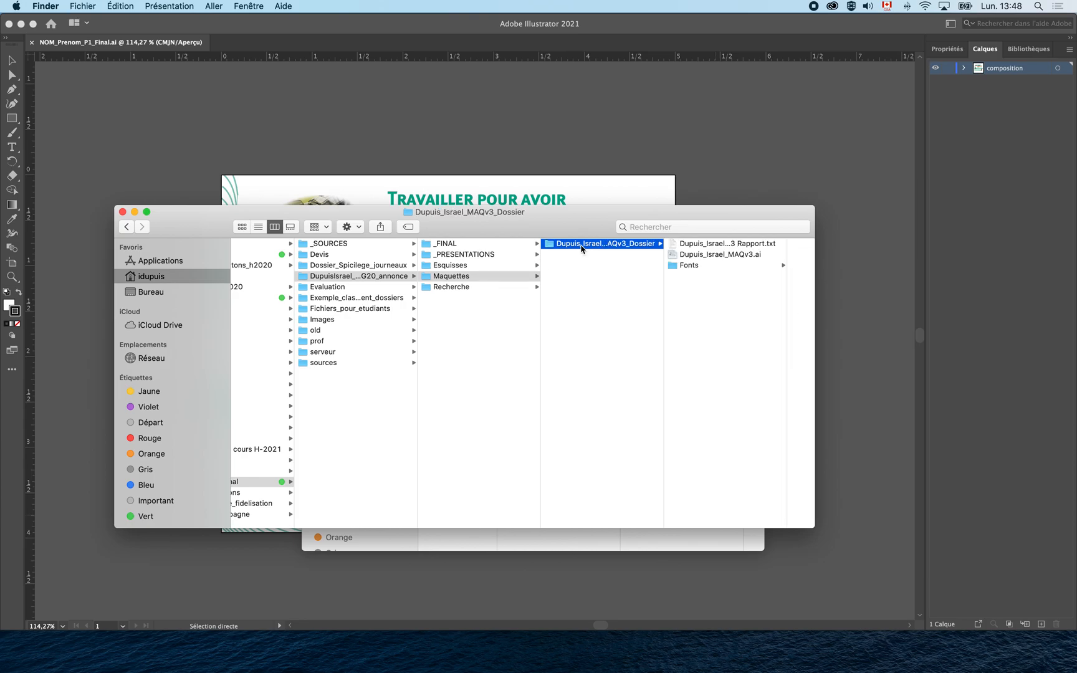
# Preview the three pages of the packaged v3 artwork and open its Fonts folder.
pyautogui.click(684, 256)
pyautogui.press('space')
pyautogui.click(919, 144)
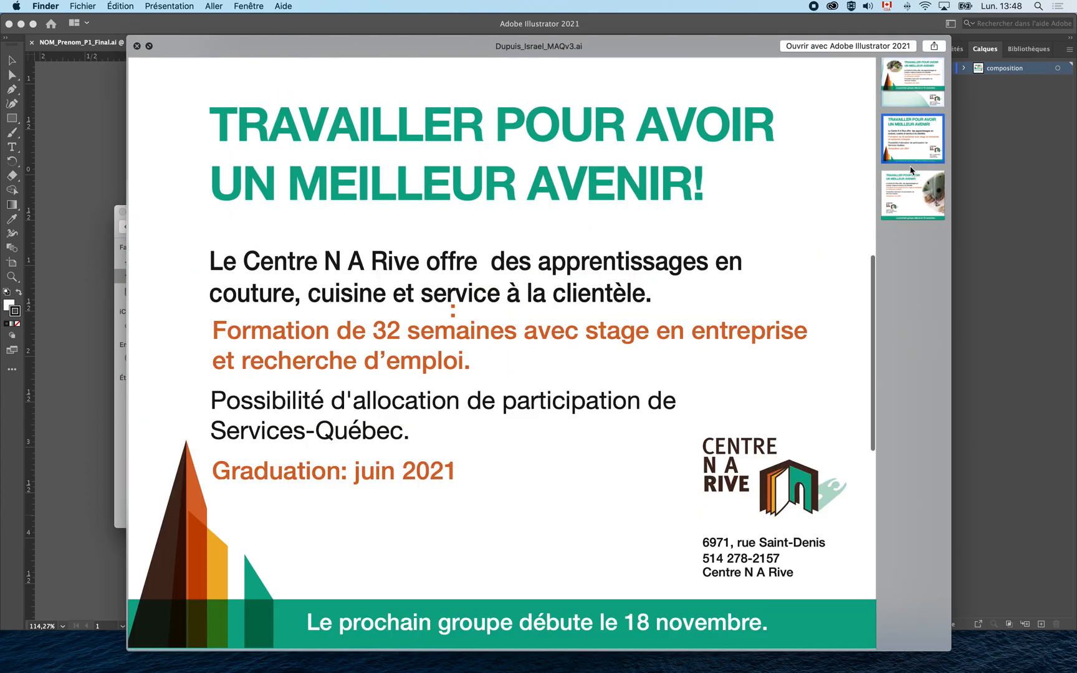
pyautogui.click(914, 207)
pyautogui.click(911, 152)
pyautogui.click(904, 87)
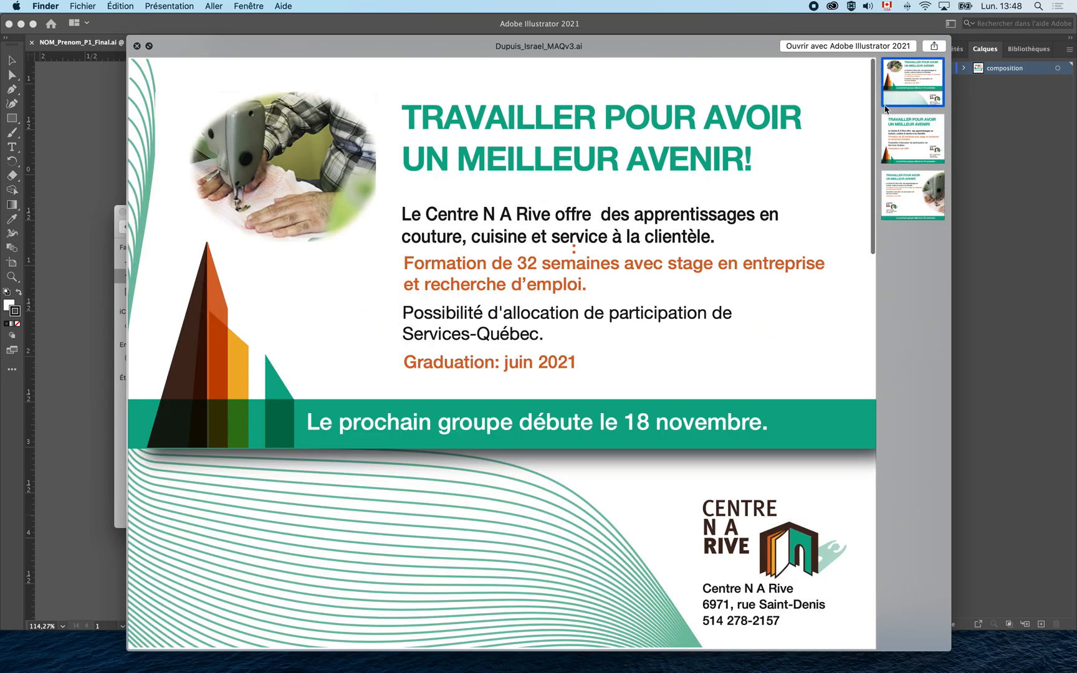
pyautogui.press('space')
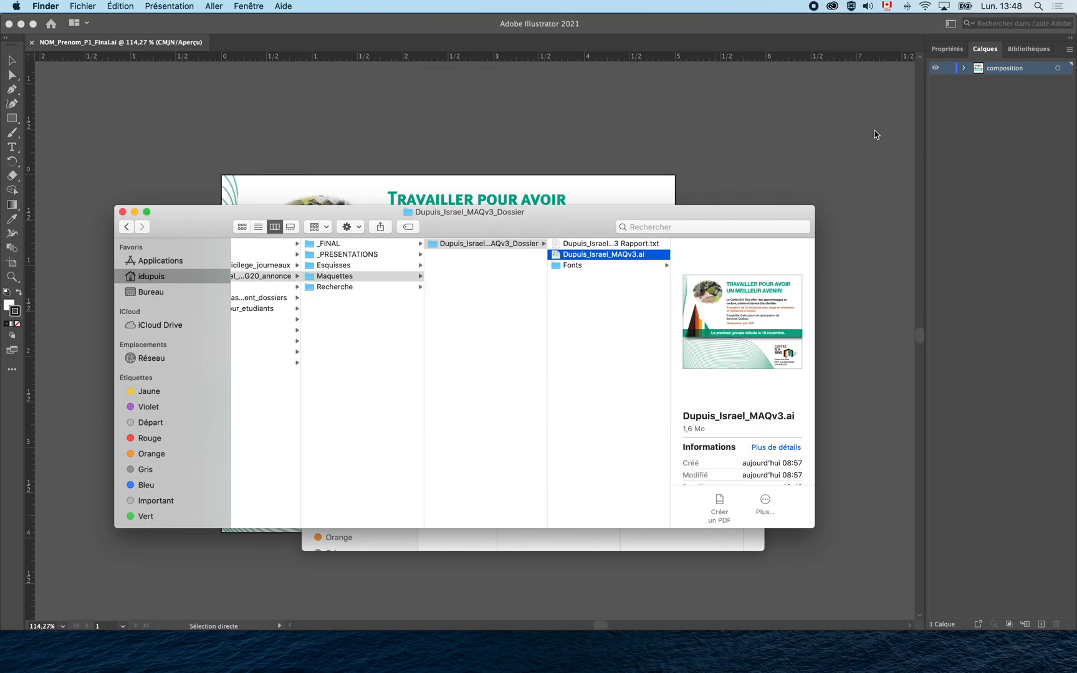
pyautogui.click(571, 268)
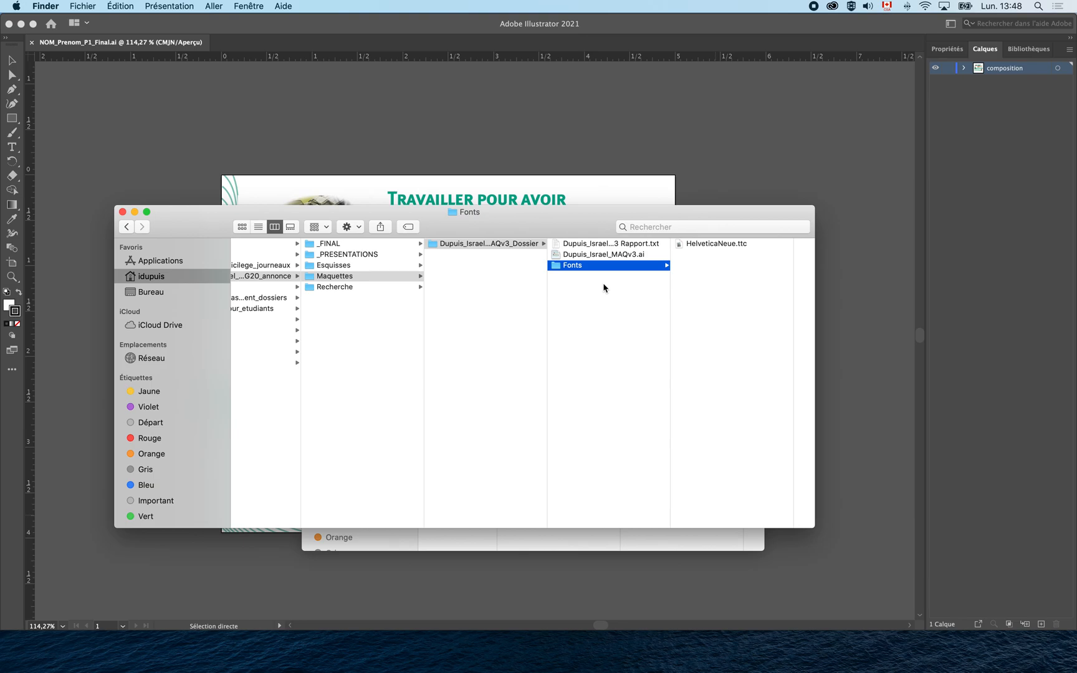
# Preview the mind map image inside Recherche's Carte_mentale folder.
pyautogui.click(383, 287)
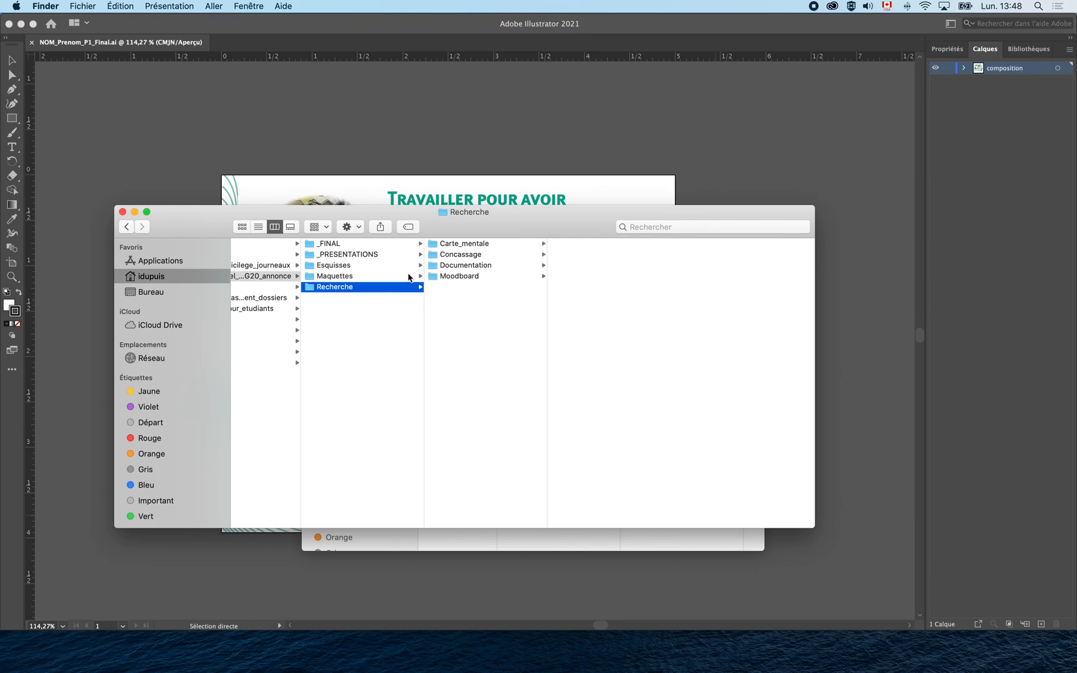
pyautogui.click(462, 245)
pyautogui.click(579, 245)
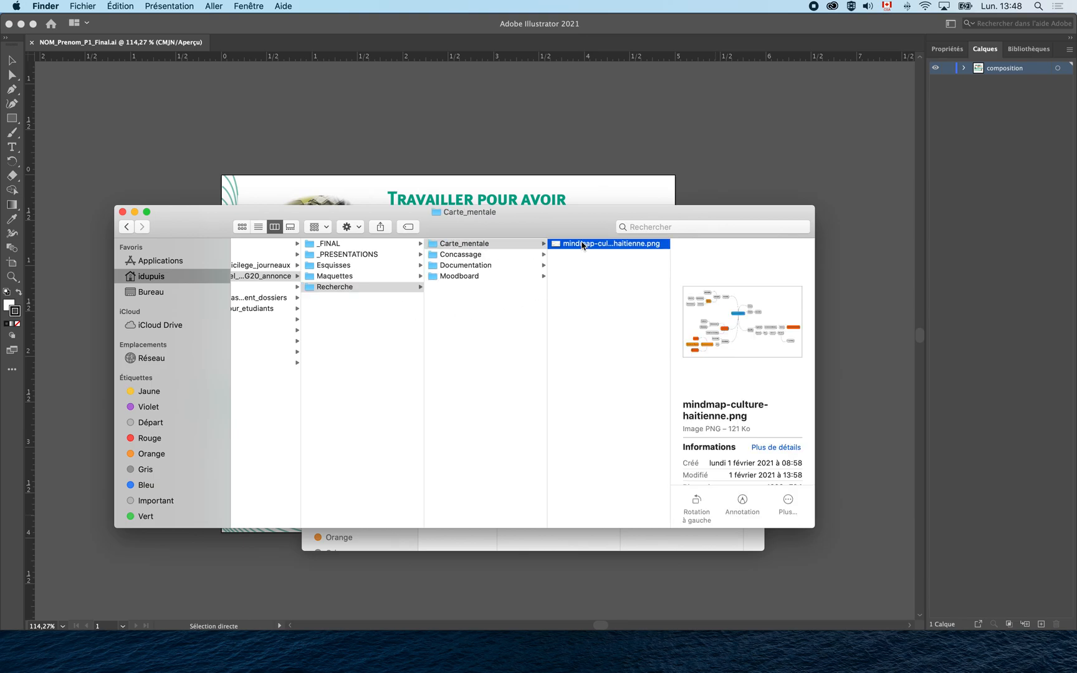
pyautogui.press('space')
pyautogui.press('space')
# Check concassage.JPG, the Documentation Word document and the empty Moodboard folder.
pyautogui.click(494, 260)
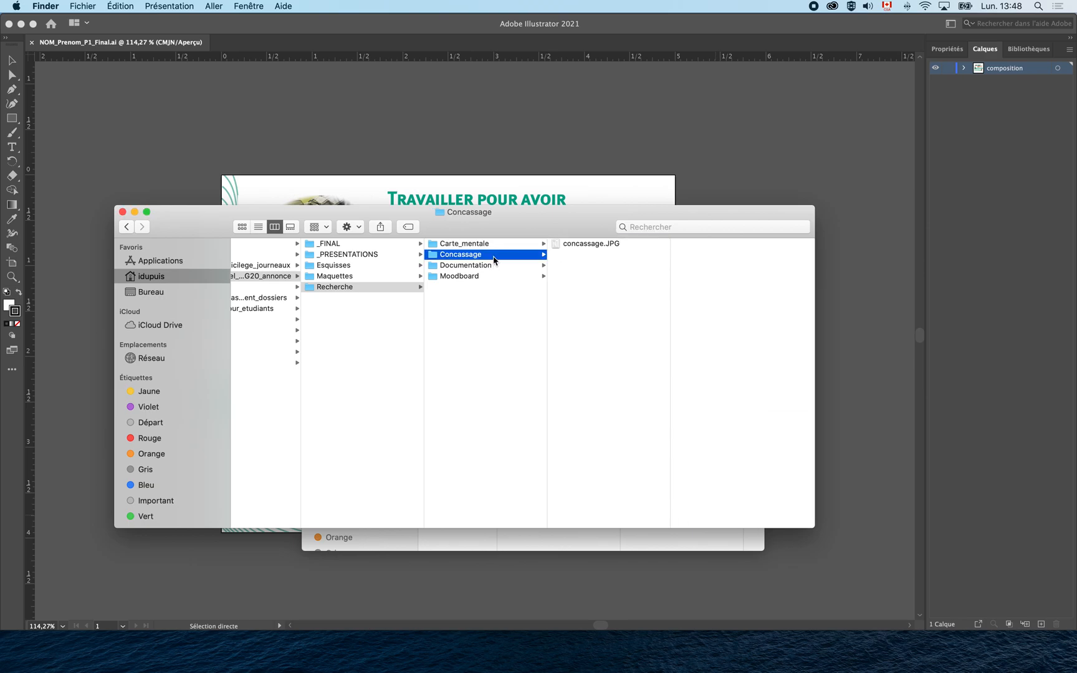
pyautogui.click(592, 246)
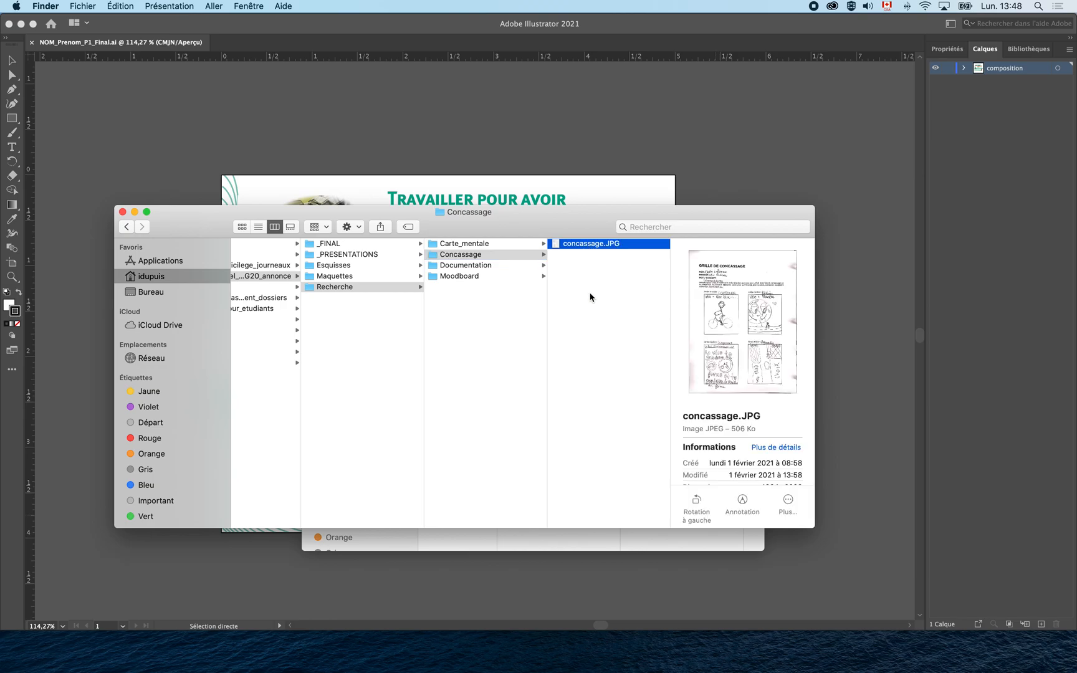
pyautogui.click(481, 267)
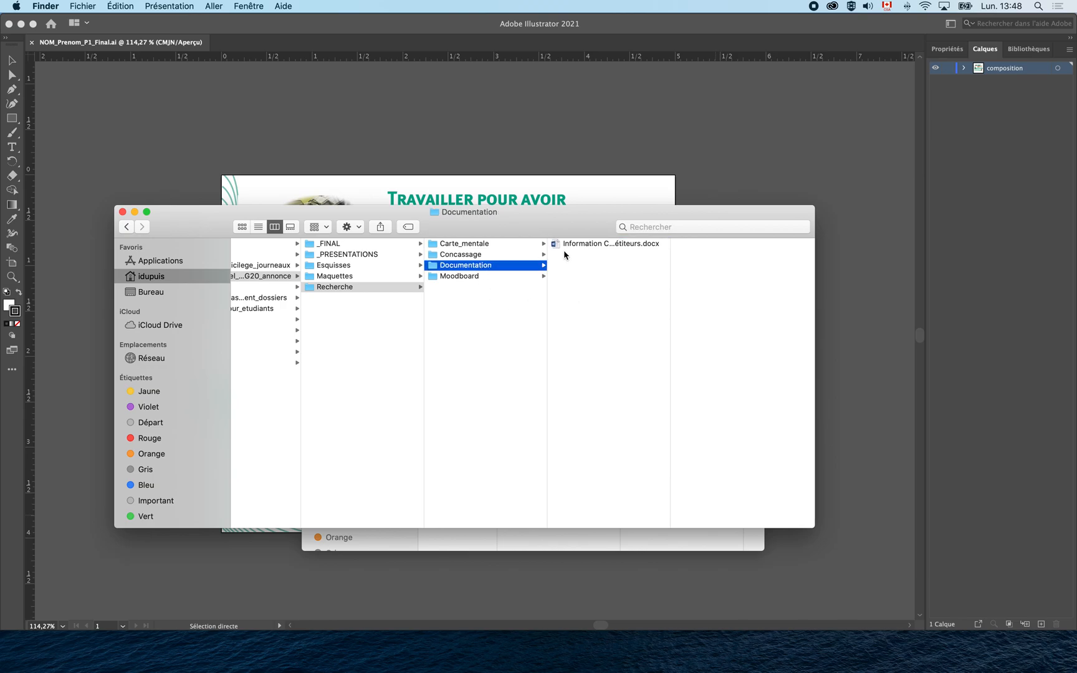
pyautogui.click(574, 246)
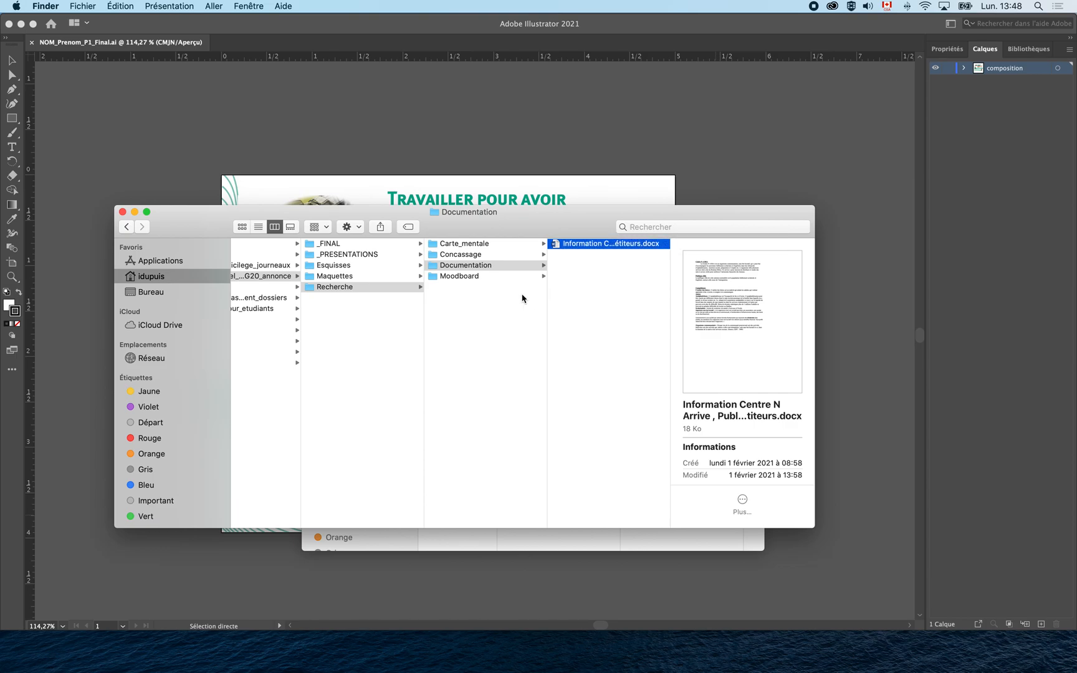
pyautogui.click(480, 277)
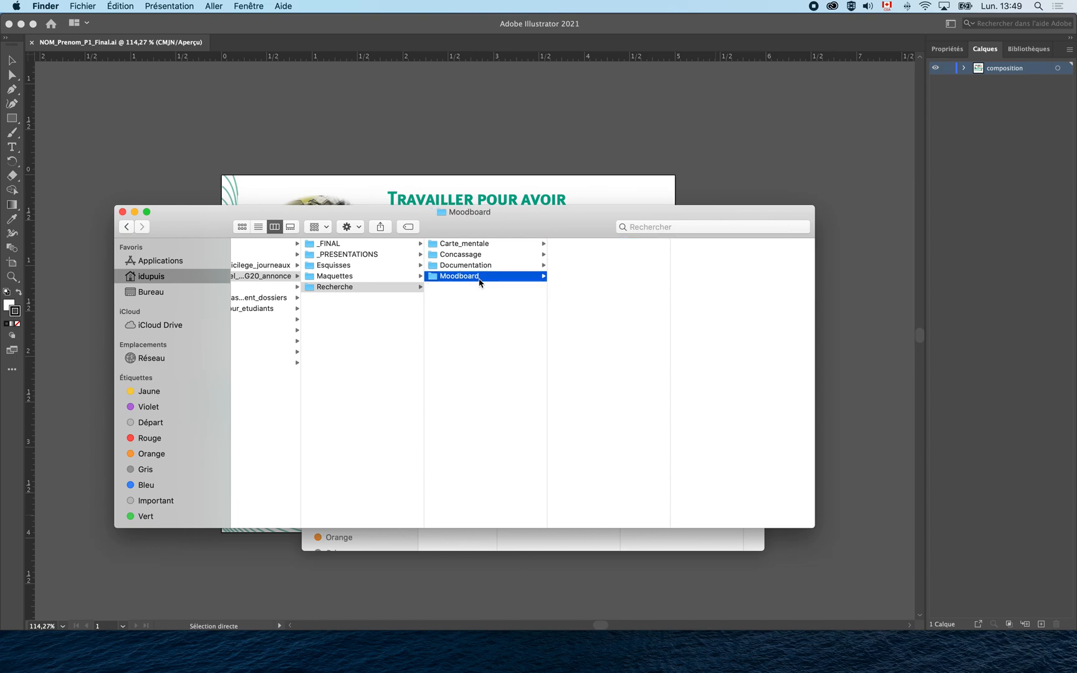
# Glance at the Illustrator artwork, then return to the Finder window.
pyautogui.click(252, 136)
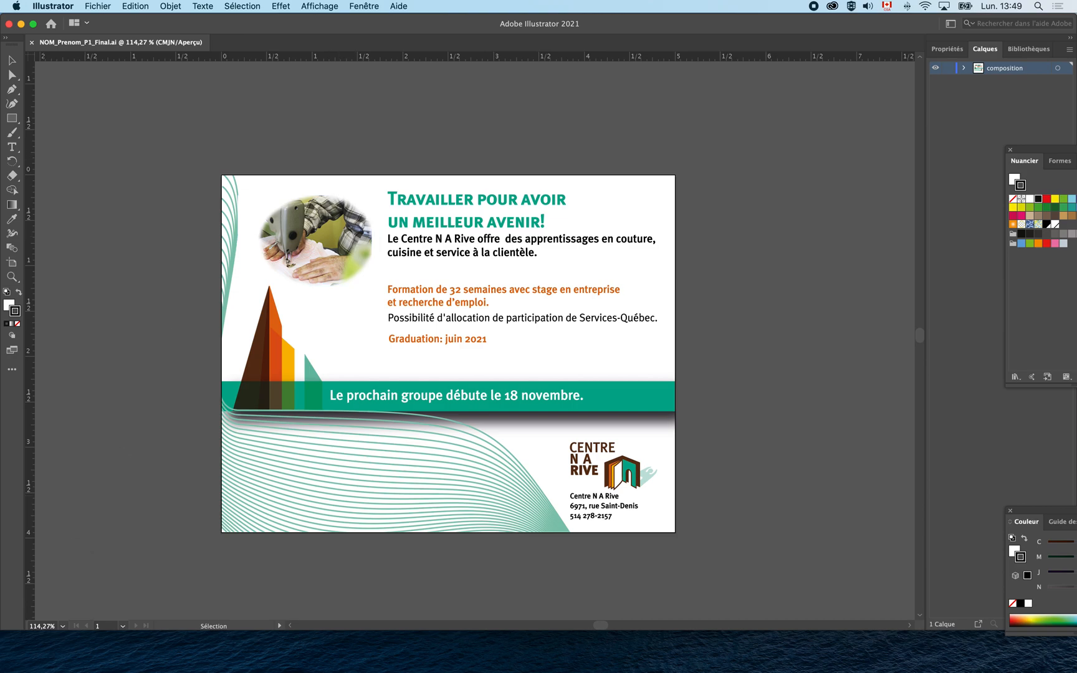
pyautogui.click(164, 652)
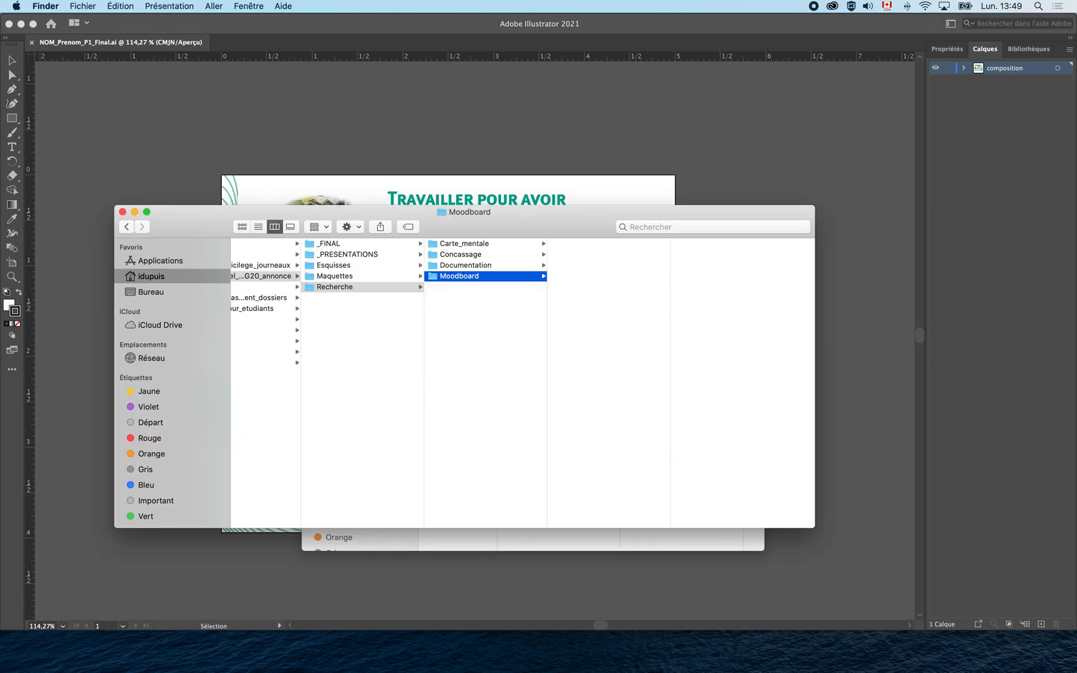
pyautogui.hscroll(-4, 377, 471)
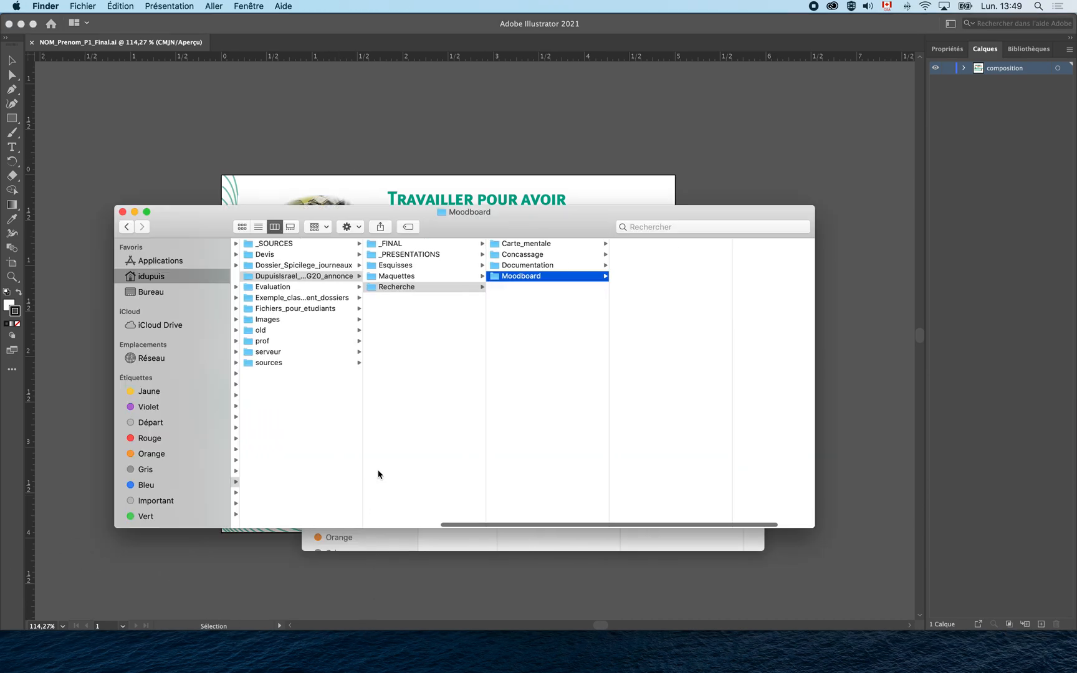
pyautogui.click(312, 277)
pyautogui.rightClick(312, 278)
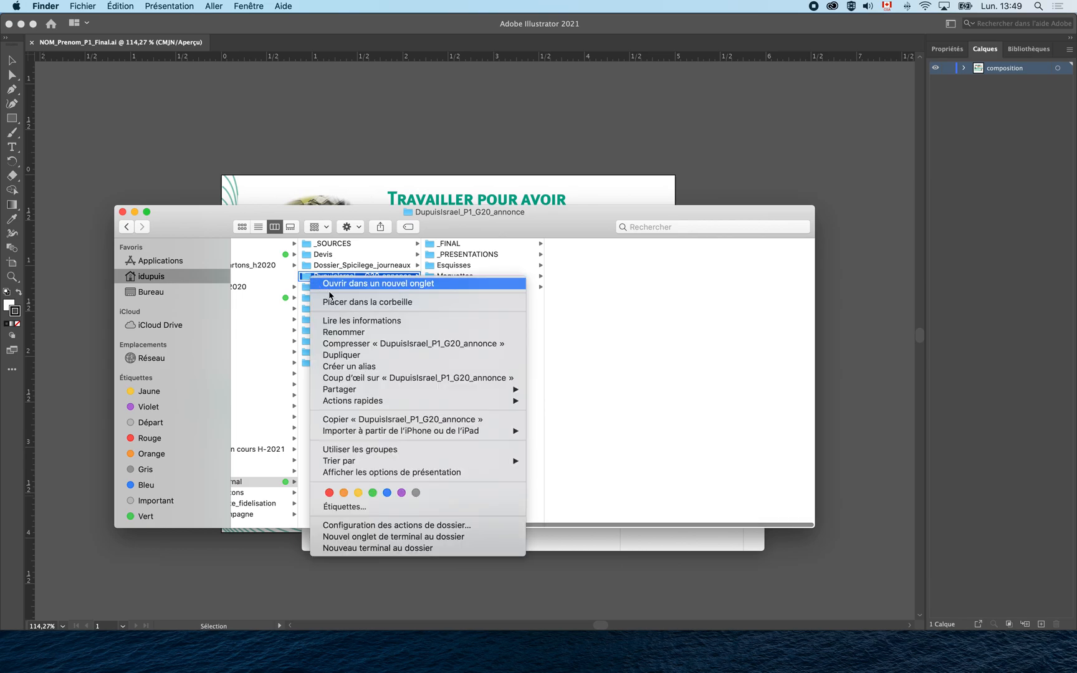
pyautogui.click(399, 344)
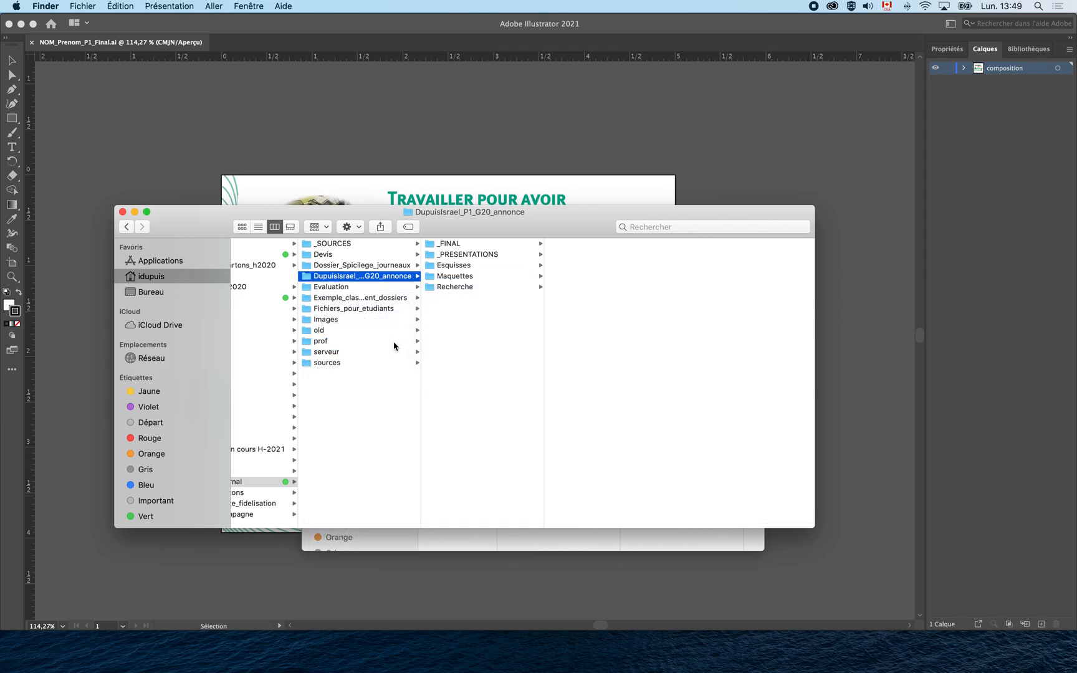
pyautogui.click(385, 290)
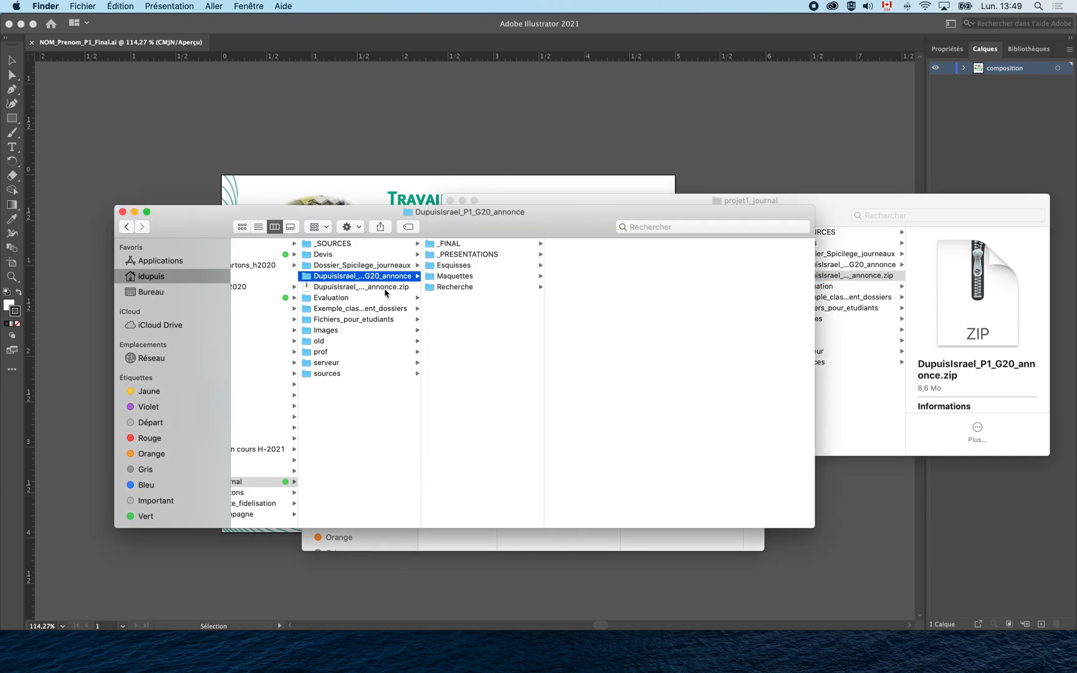
pyautogui.click(385, 289)
# Move the _SOURCES and Images folders into the annonce folder and check the ZIP's details.
pyautogui.click(390, 277)
pyautogui.moveTo(319, 245); pyautogui.dragTo(327, 280)
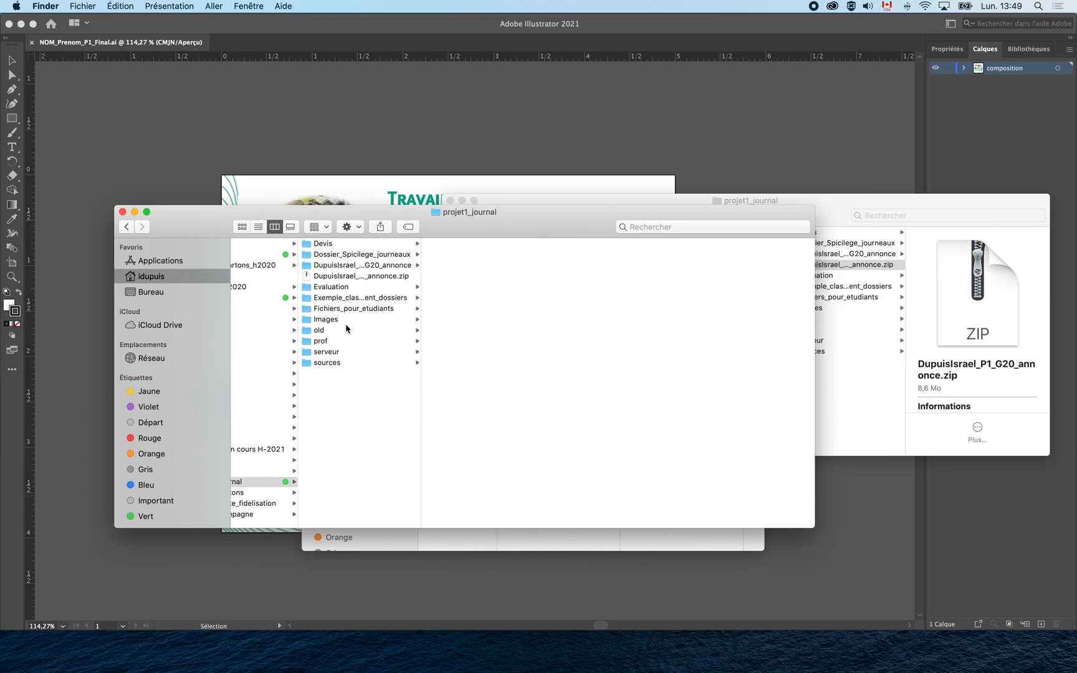
pyautogui.click(322, 320)
pyautogui.moveTo(313, 321); pyautogui.dragTo(361, 268)
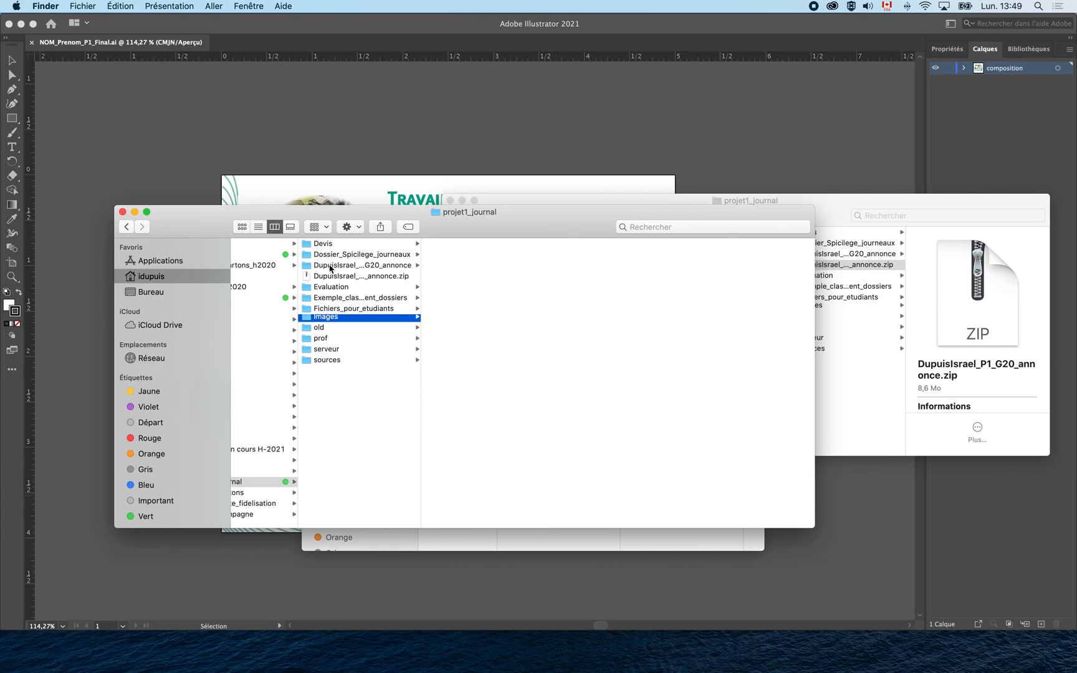
pyautogui.click(363, 269)
pyautogui.click(351, 277)
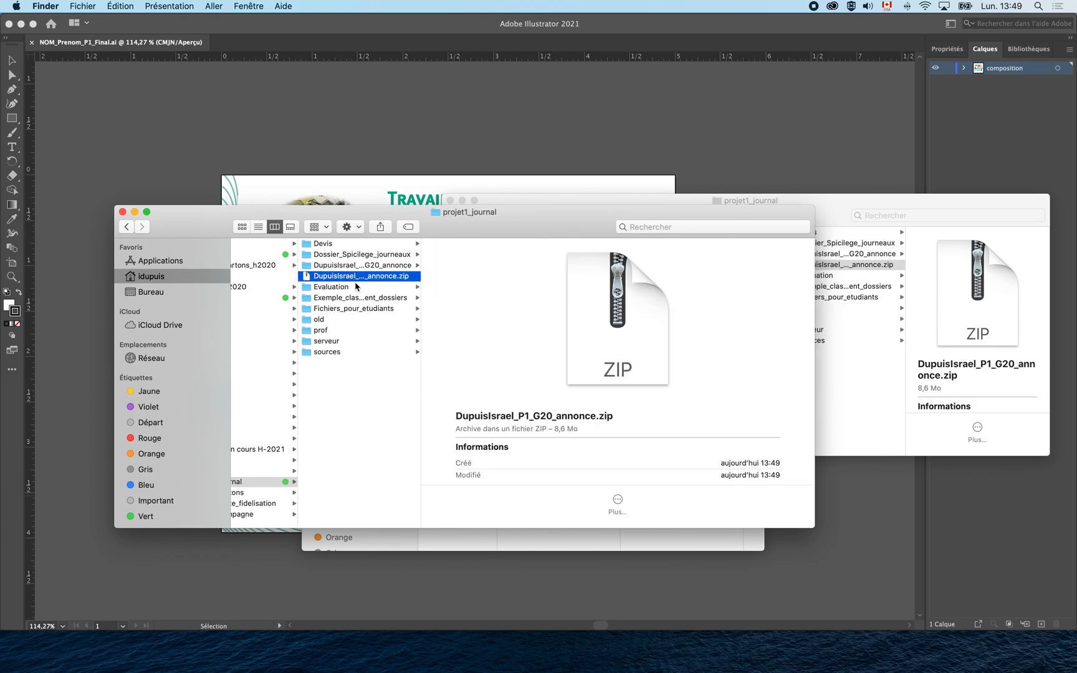